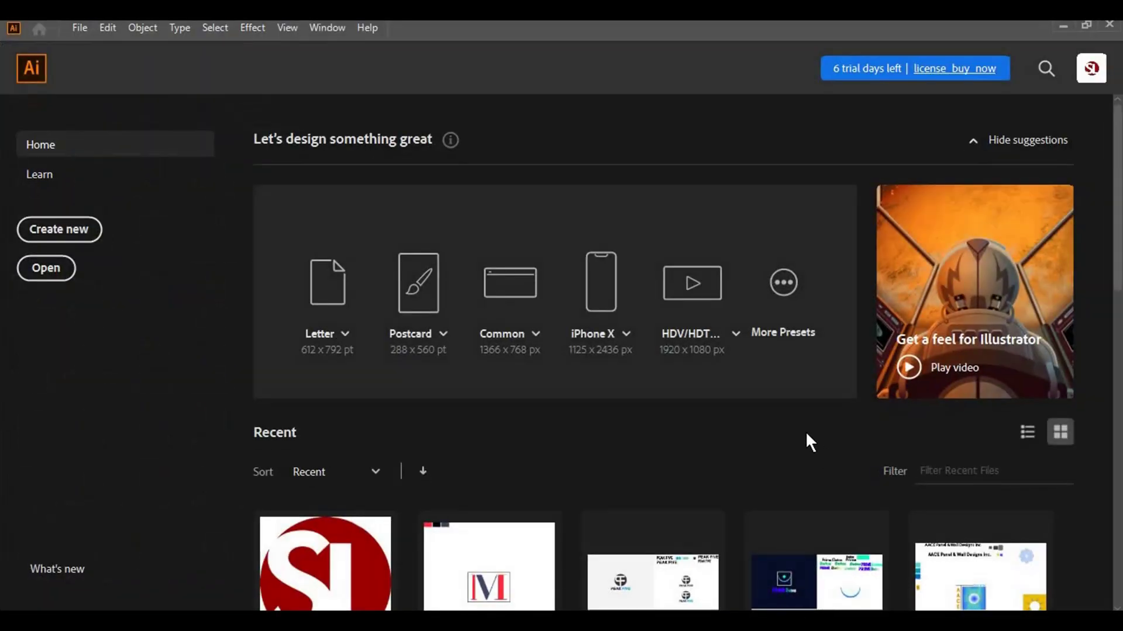
- Start a document named 'free i logo' with 1 artboard at the 1000 x 1000 px preset
scroll(806, 434, "down", 5)
scroll(805, 432, "up", 5)
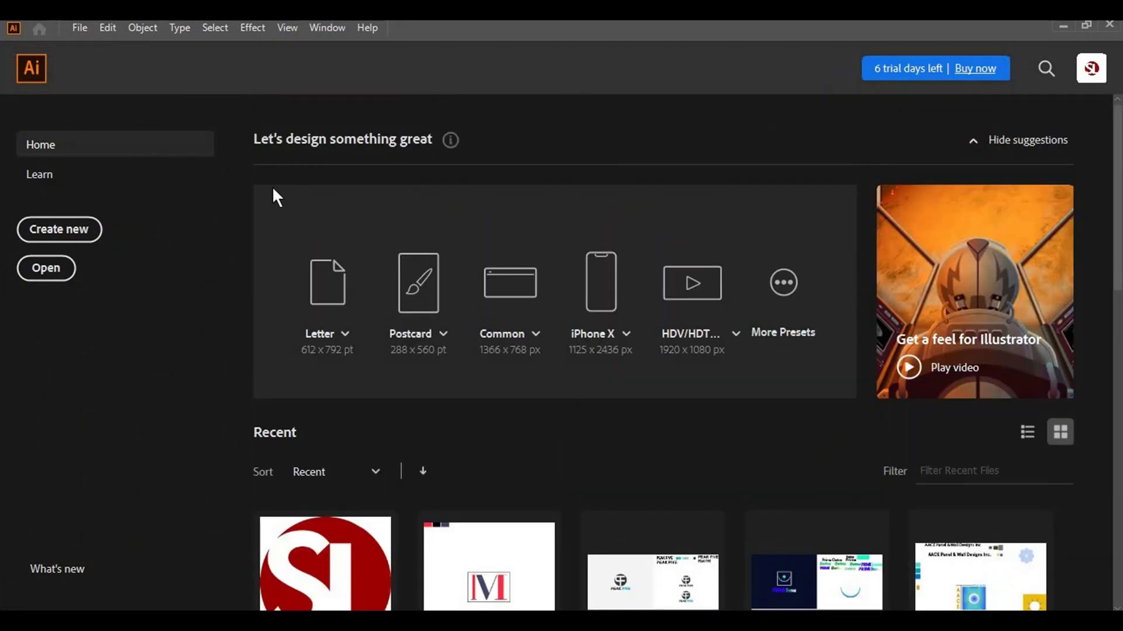
left_click(72, 237)
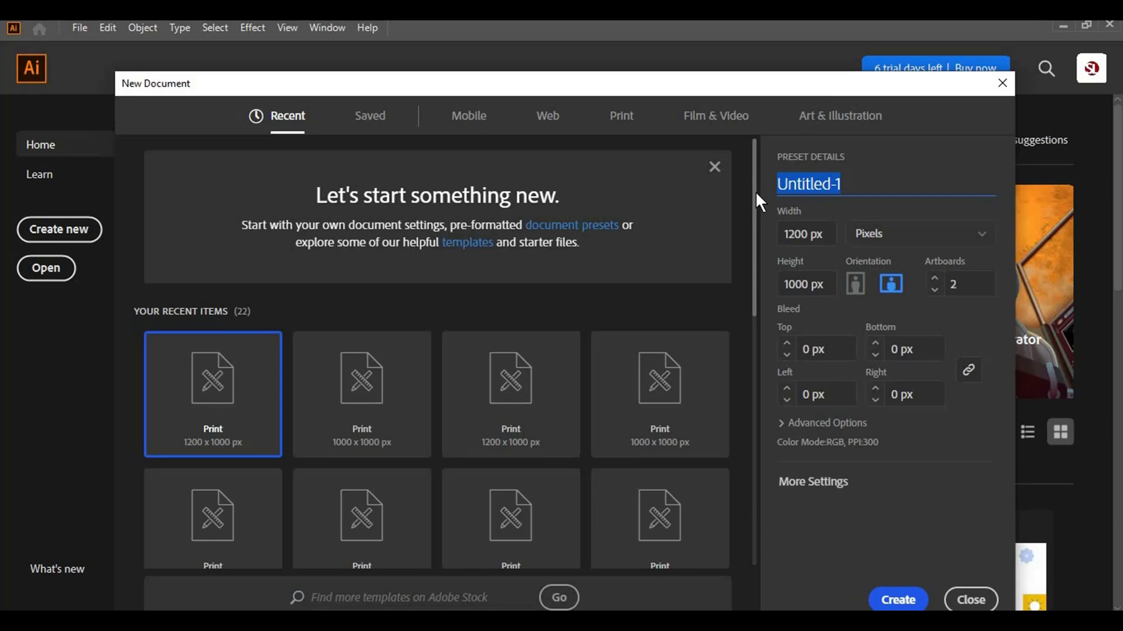
type("free l")
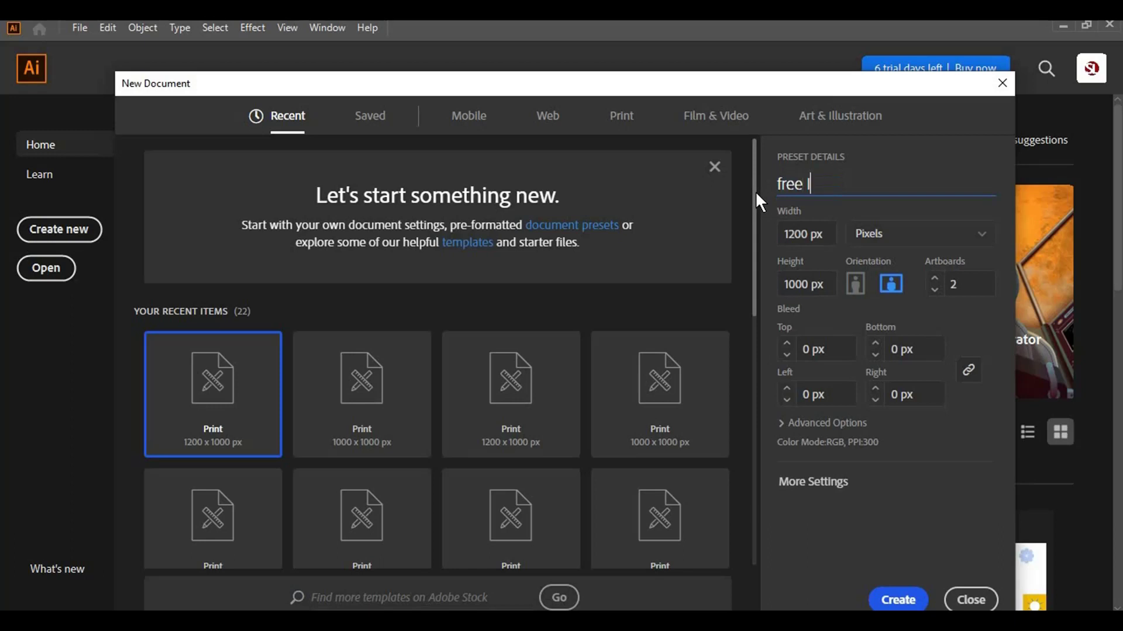
key("BackSpace")
type("i logo")
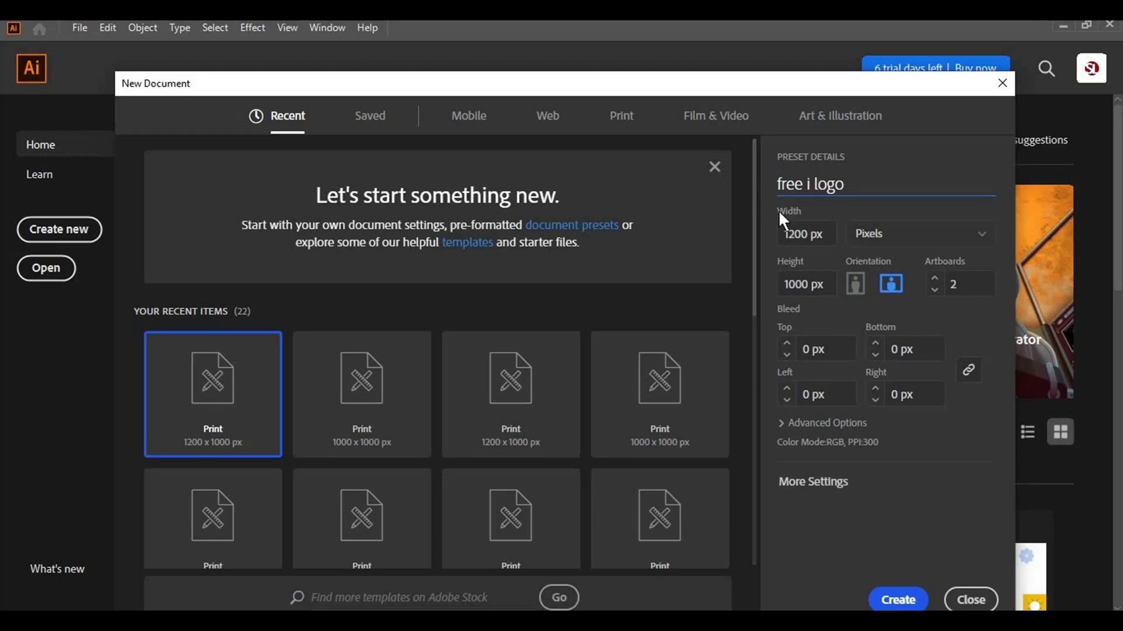
left_click(934, 290)
left_click(395, 414)
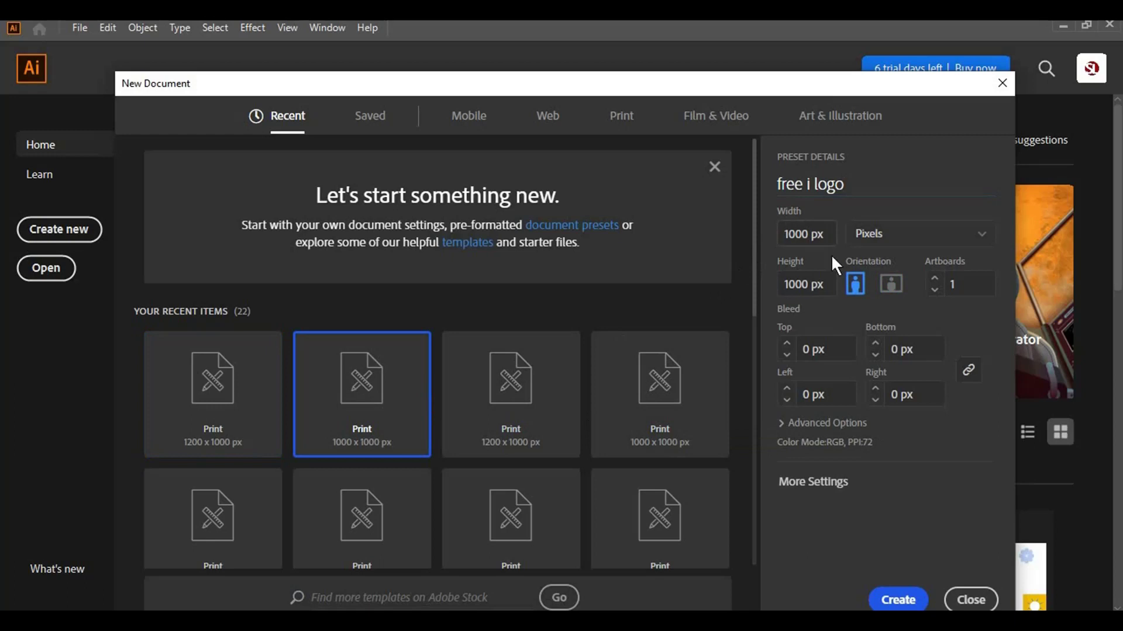
left_click(902, 599)
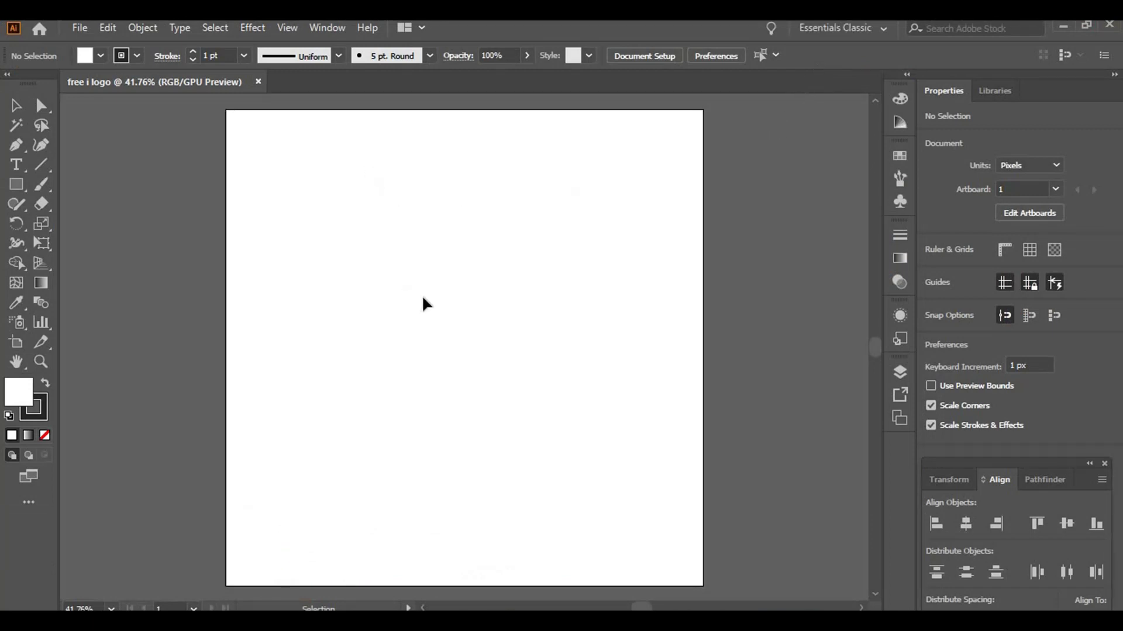
- Briefly select the Type tool, then return to the Selection tool
key("t")
left_click(15, 105)
- Add the word 'free', enlarge it and move it to the artboard's top-left corner
left_click(16, 166)
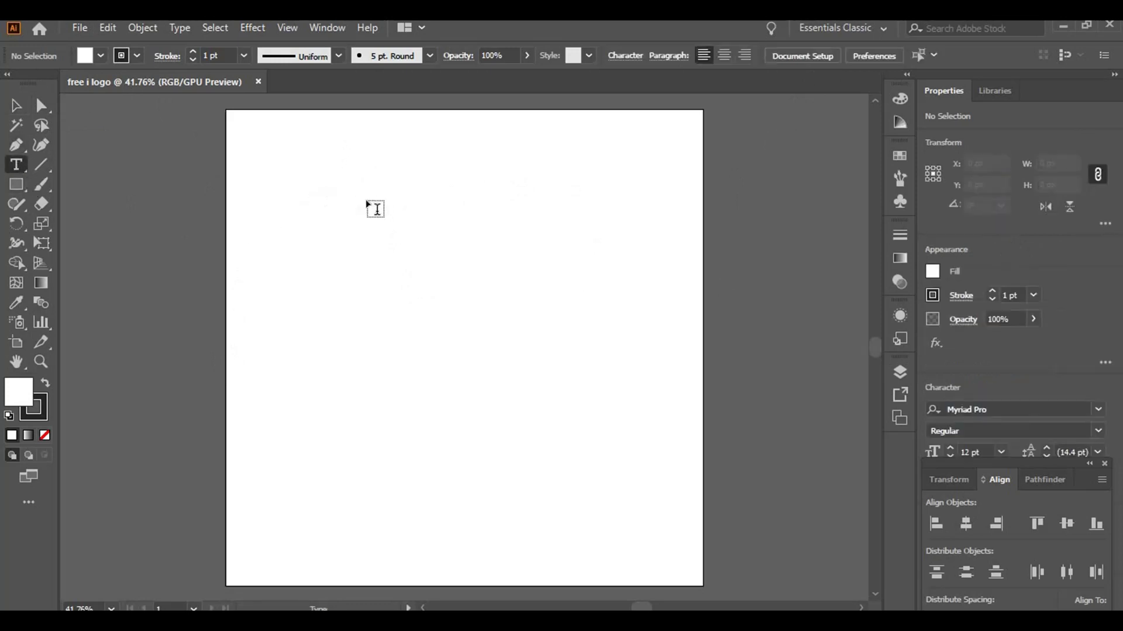
left_click(375, 209)
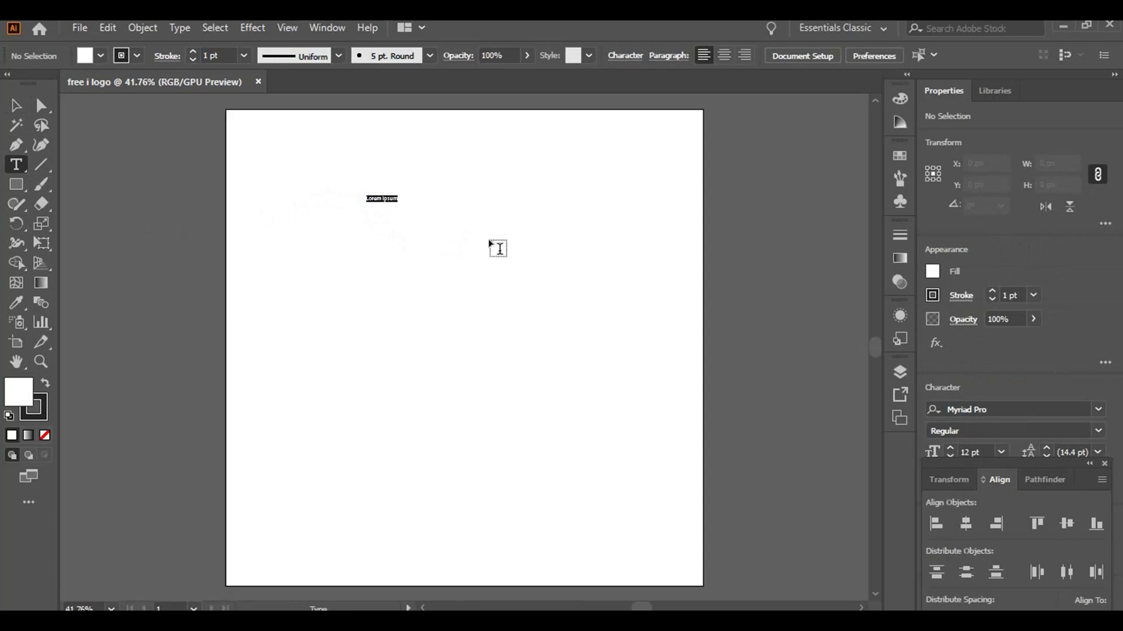
type("A")
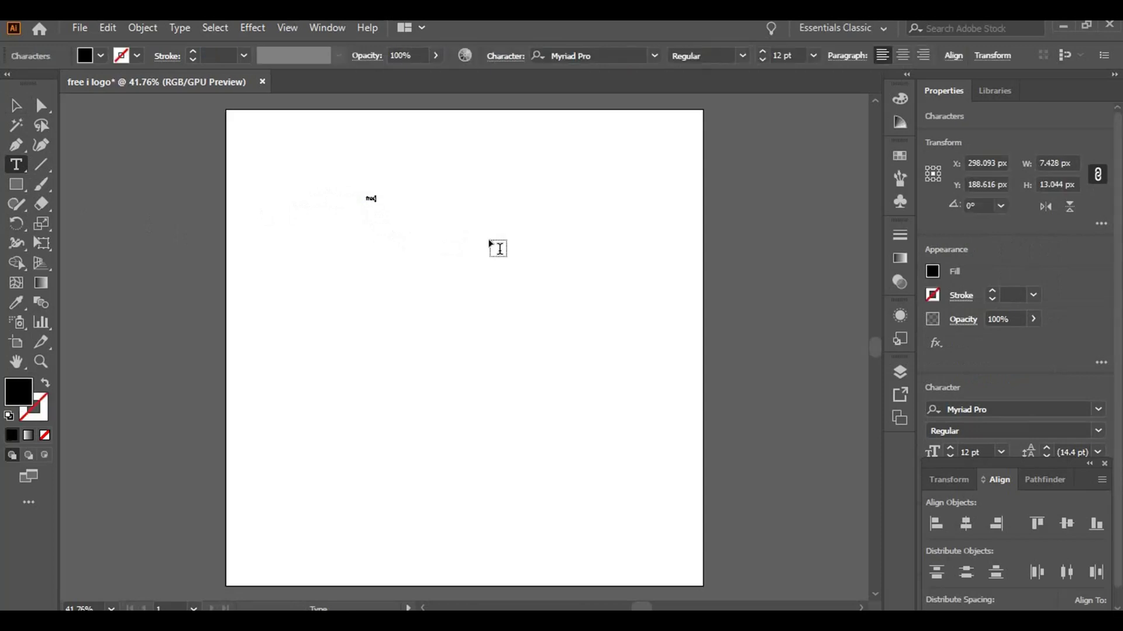
left_click(15, 106)
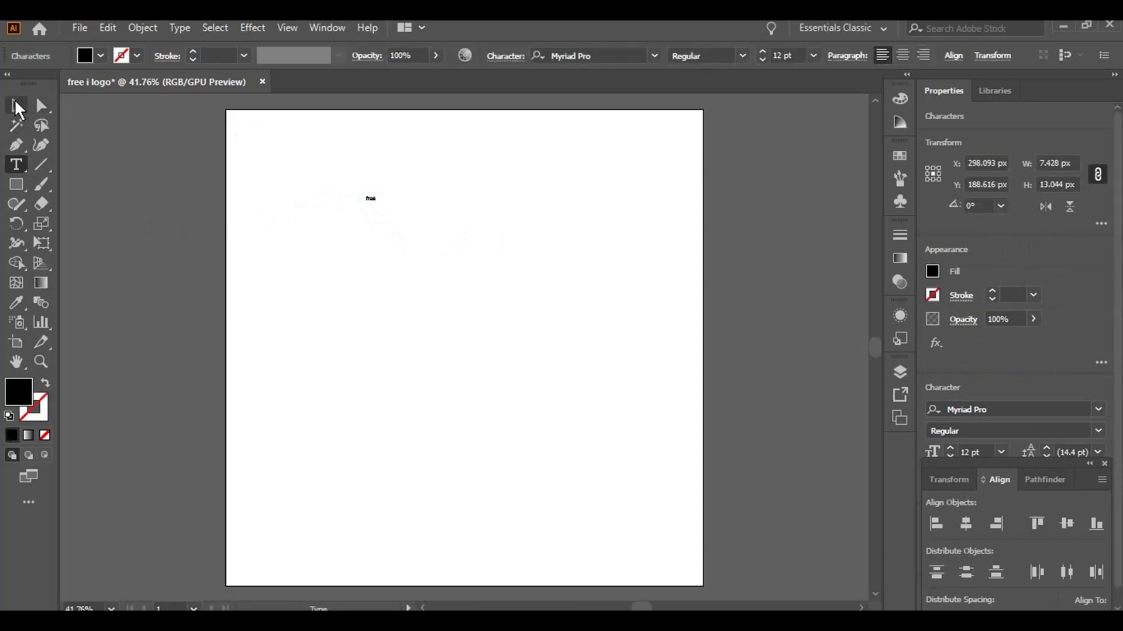
left_click(326, 183)
mouse_move(326, 183)
left_mouse_down()
mouse_move(421, 233)
mouse_move(433, 253)
mouse_move(454, 253)
left_mouse_up()
left_click(427, 239)
left_click_drag(393, 220, 268, 142)
left_click(106, 243)
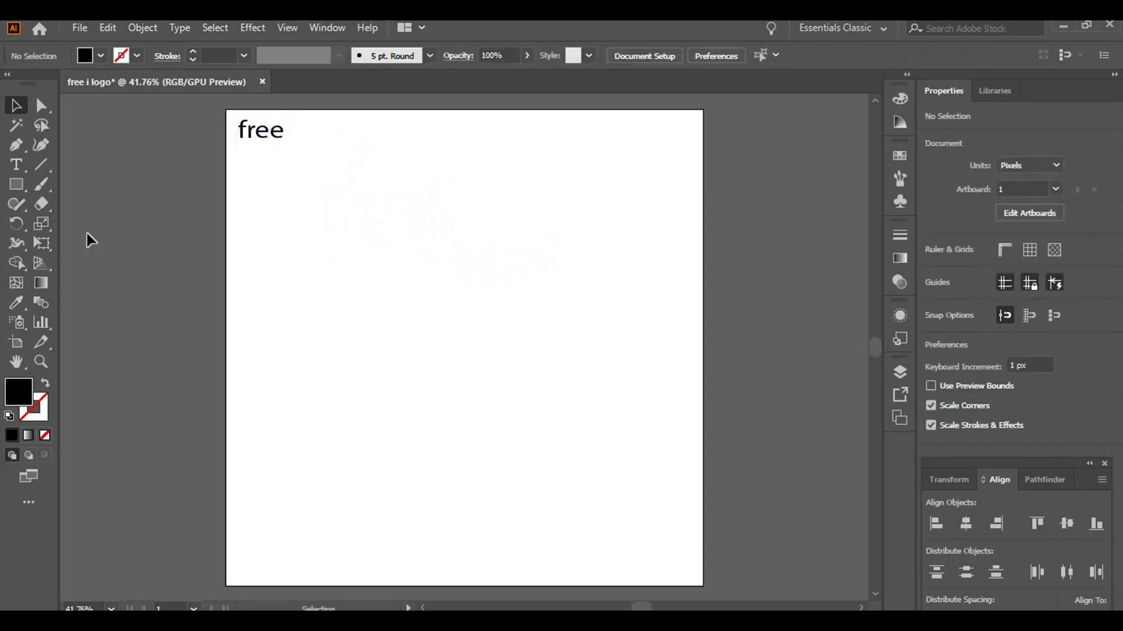
- Add a separate letter 'i' beside 'free' and scale it up large
left_click(16, 165)
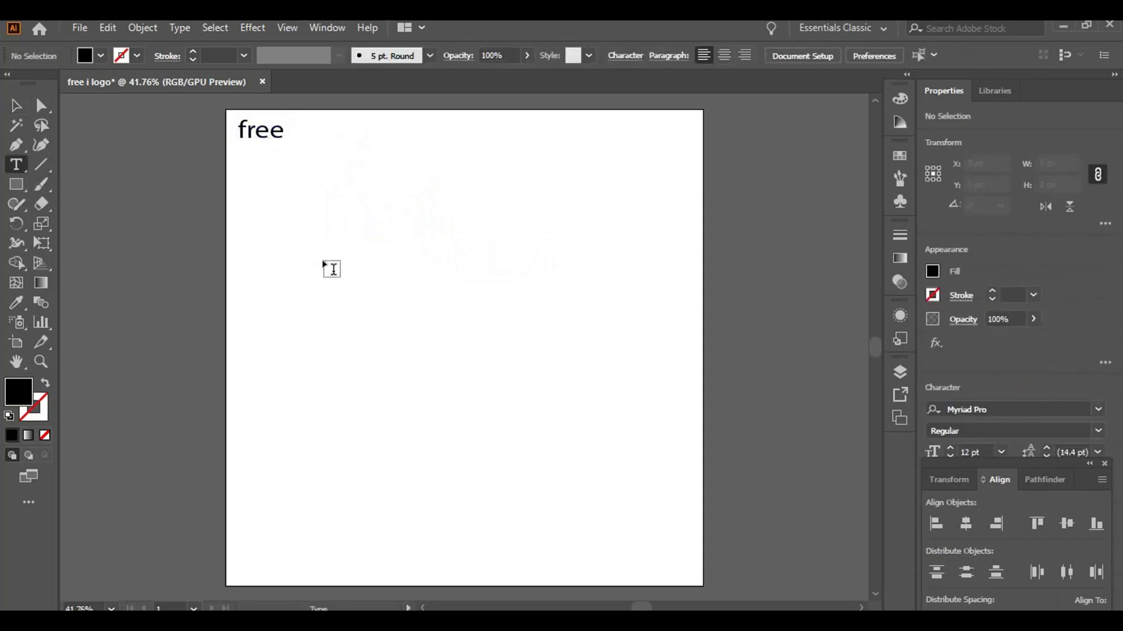
key("i")
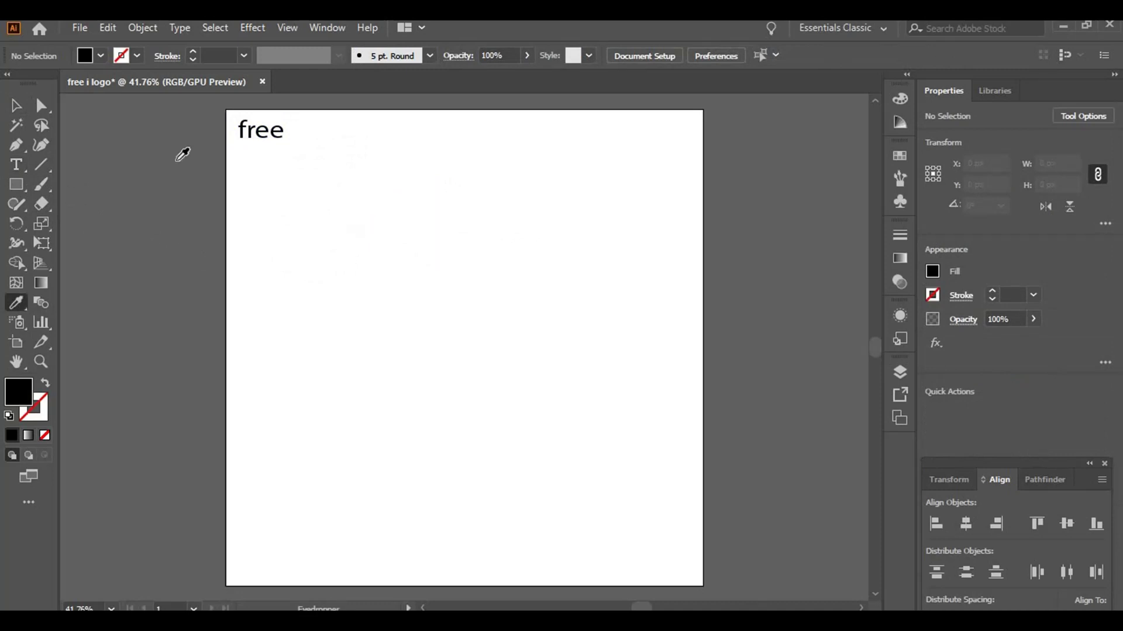
left_click(17, 164)
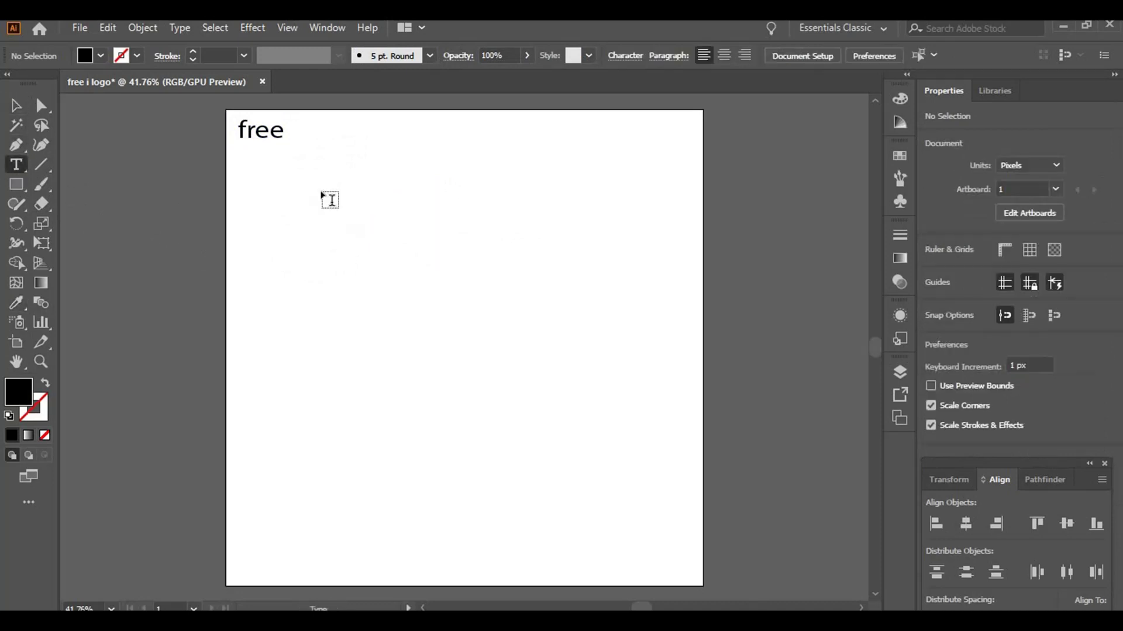
left_click(331, 200)
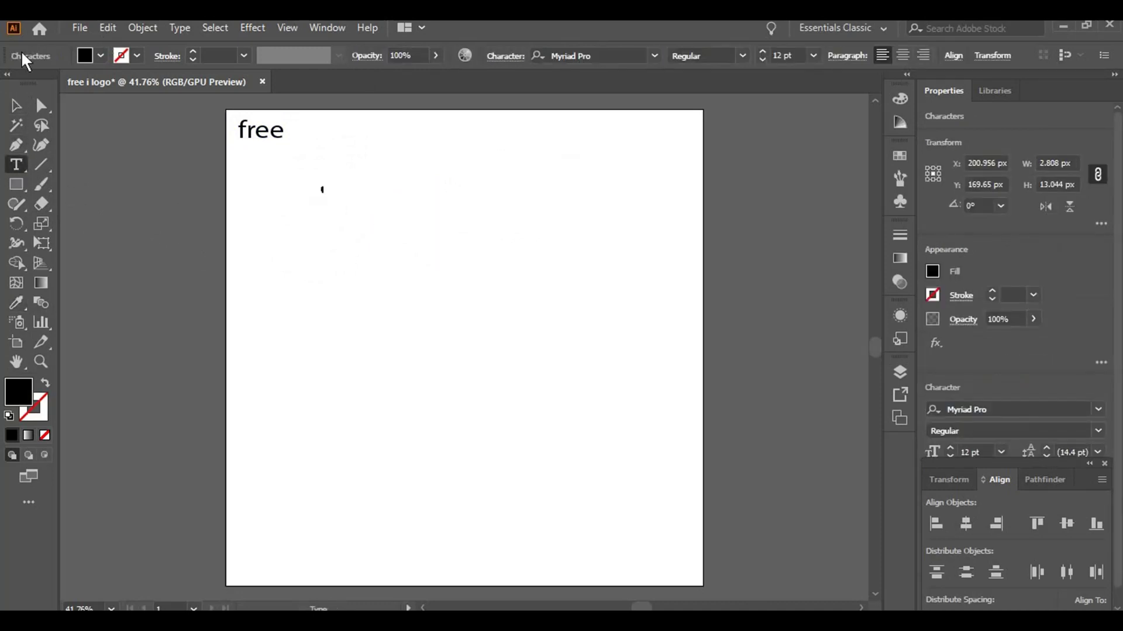
left_click(16, 105)
left_click_drag(332, 197, 377, 227)
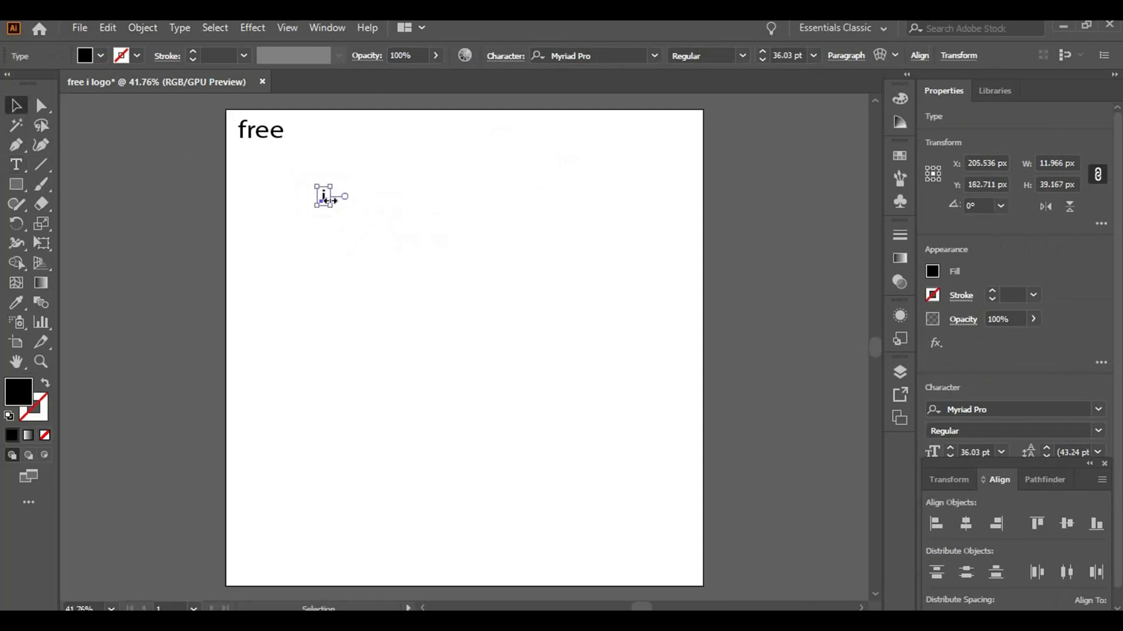
mouse_move(331, 200)
left_mouse_down()
mouse_move(365, 232)
mouse_move(346, 229)
mouse_move(307, 124)
left_mouse_up()
left_click(461, 216)
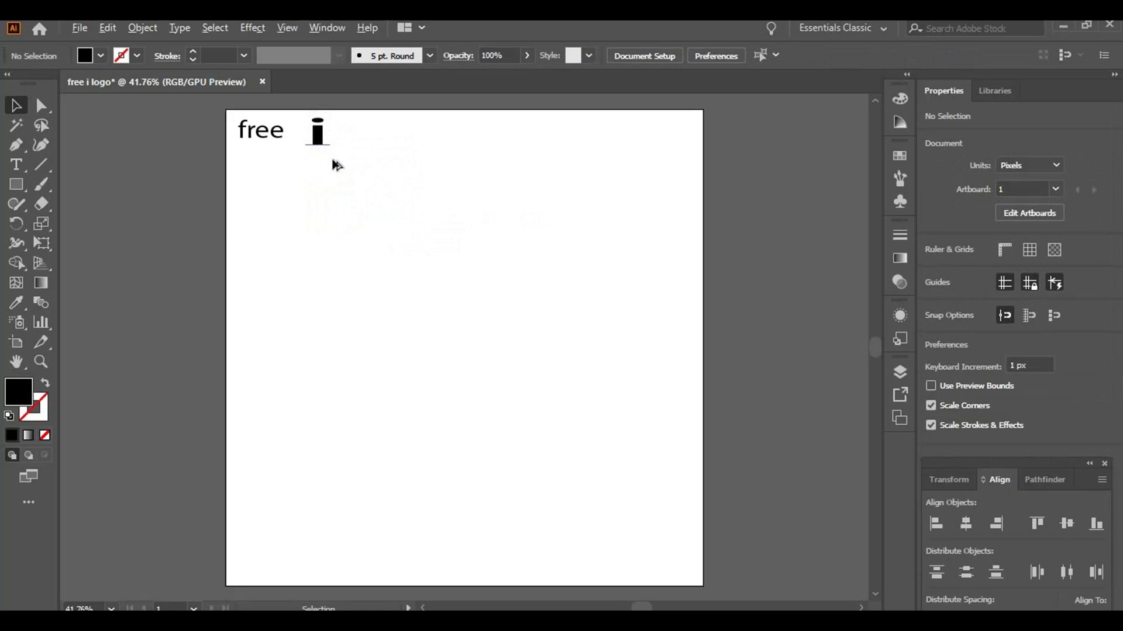
- Alt-drag a copy of the 'i' into the artboard centre and adjust its size
left_click_drag(310, 144, 498, 345)
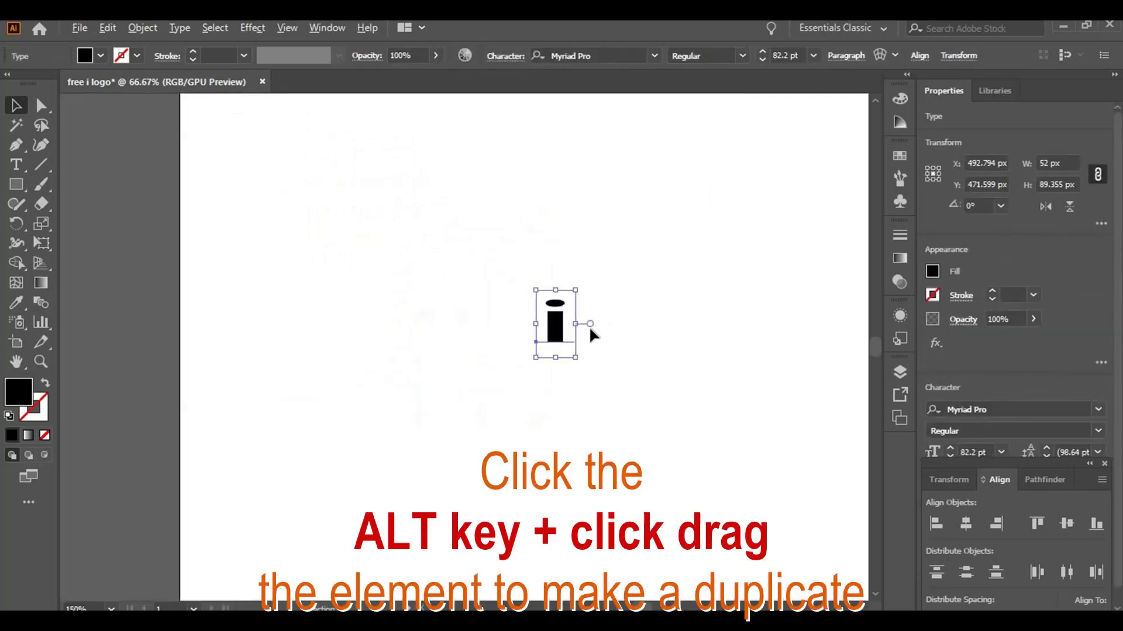
mouse_move(604, 303)
left_mouse_down()
mouse_move(533, 316)
mouse_move(509, 357)
mouse_move(527, 407)
left_mouse_up()
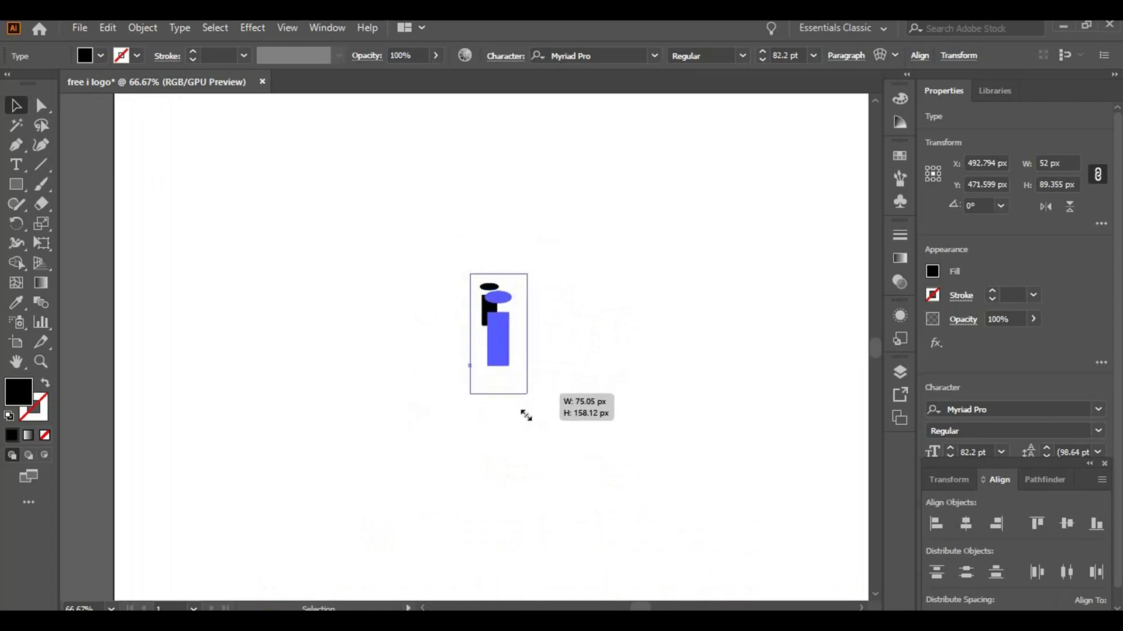
left_click_drag(527, 407, 543, 570)
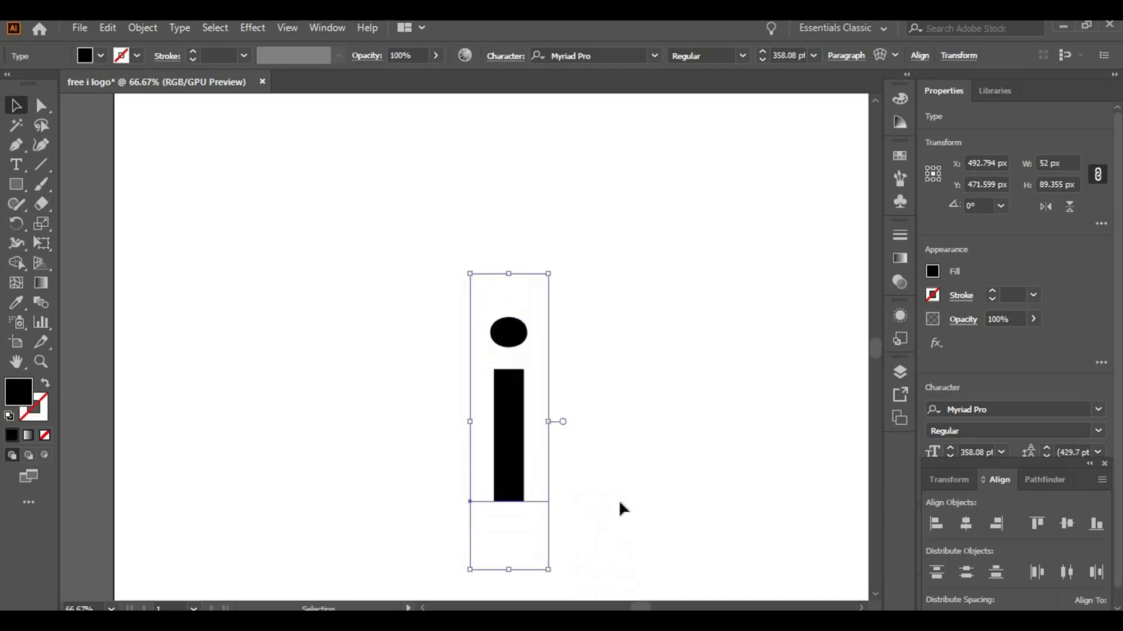
key("ctrl+minus")
key("ctrl+minus")
mouse_move(647, 486)
left_mouse_down()
mouse_move(607, 383)
mouse_move(602, 430)
left_mouse_up()
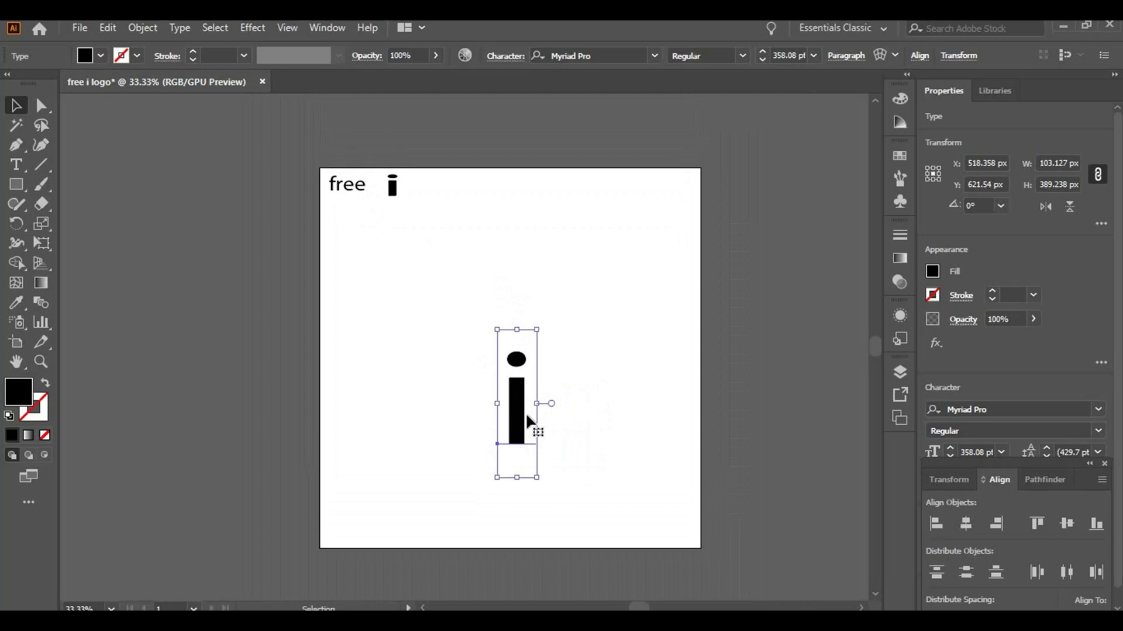
key("ctrl+plus")
left_click_drag(567, 373, 612, 409)
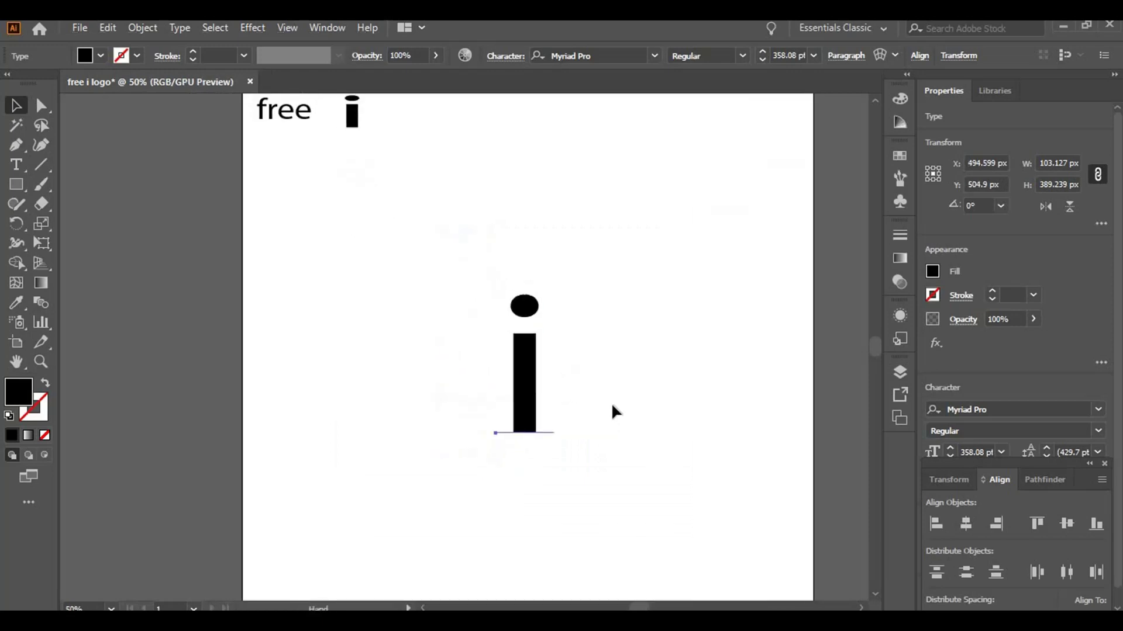
left_click_drag(552, 485, 544, 448)
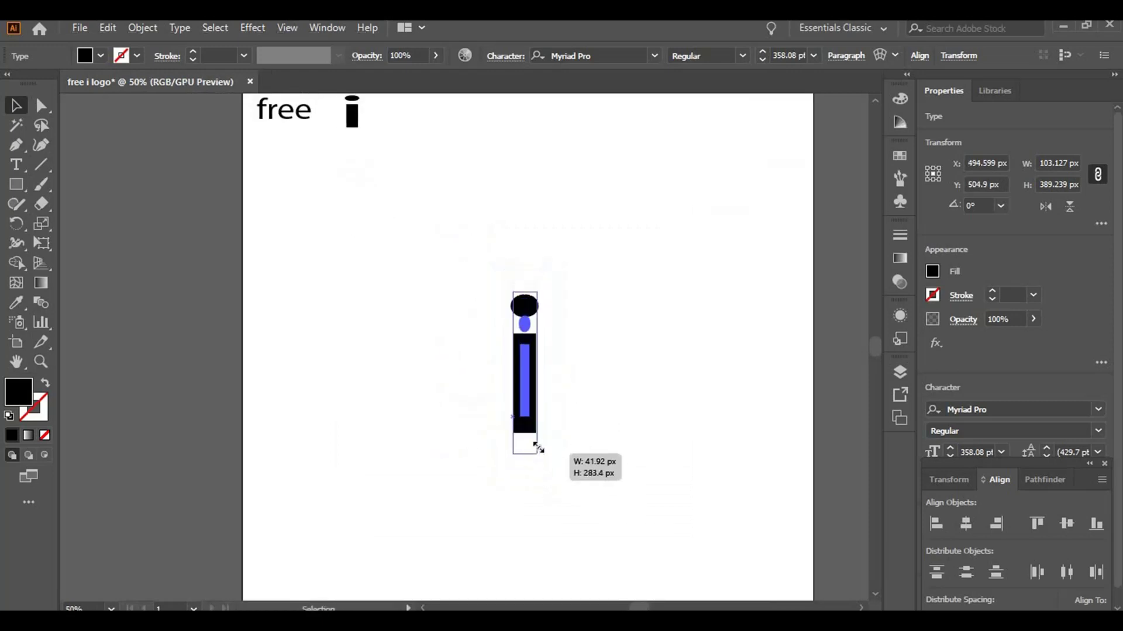
left_click_drag(543, 448, 598, 436)
left_click(599, 436)
- Duplicate the large centre 'i' to the upper left, then reselect the centre 'i'
key("ctrl+minus")
scroll(602, 435, "up", 3, "alt")
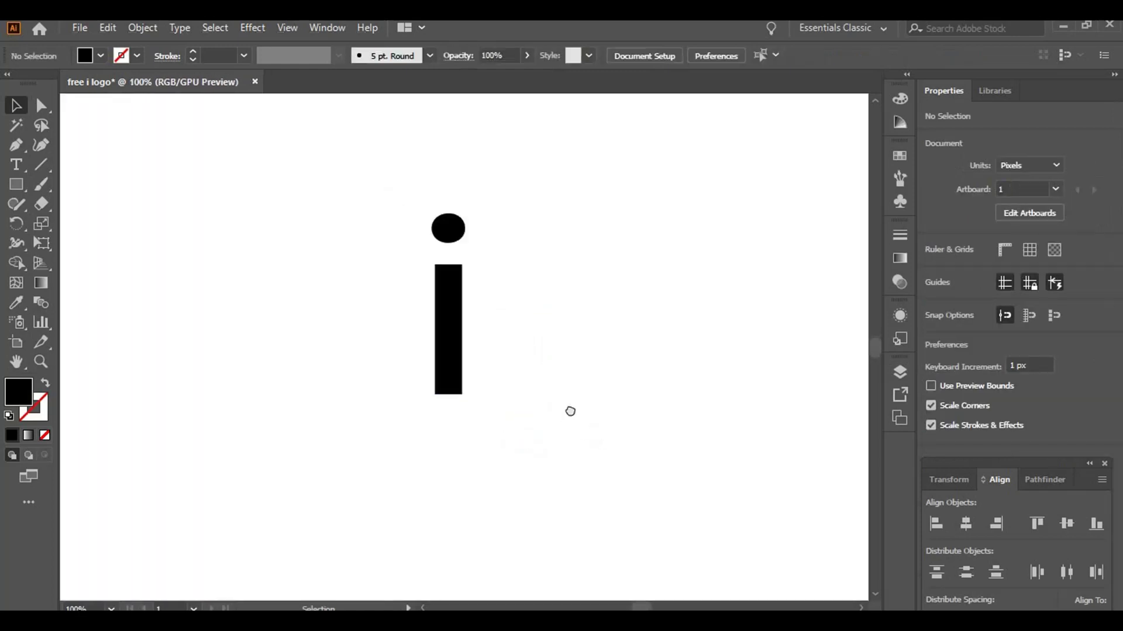
left_click_drag(569, 411, 620, 425)
scroll(620, 425, "up", 1, "alt")
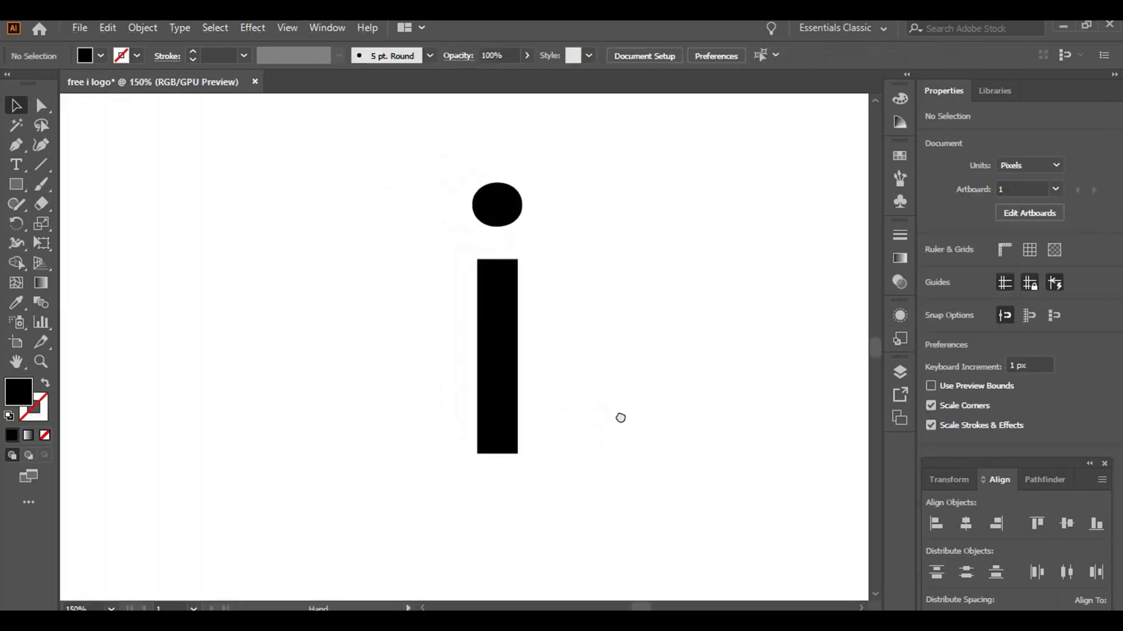
key("ctrl+a")
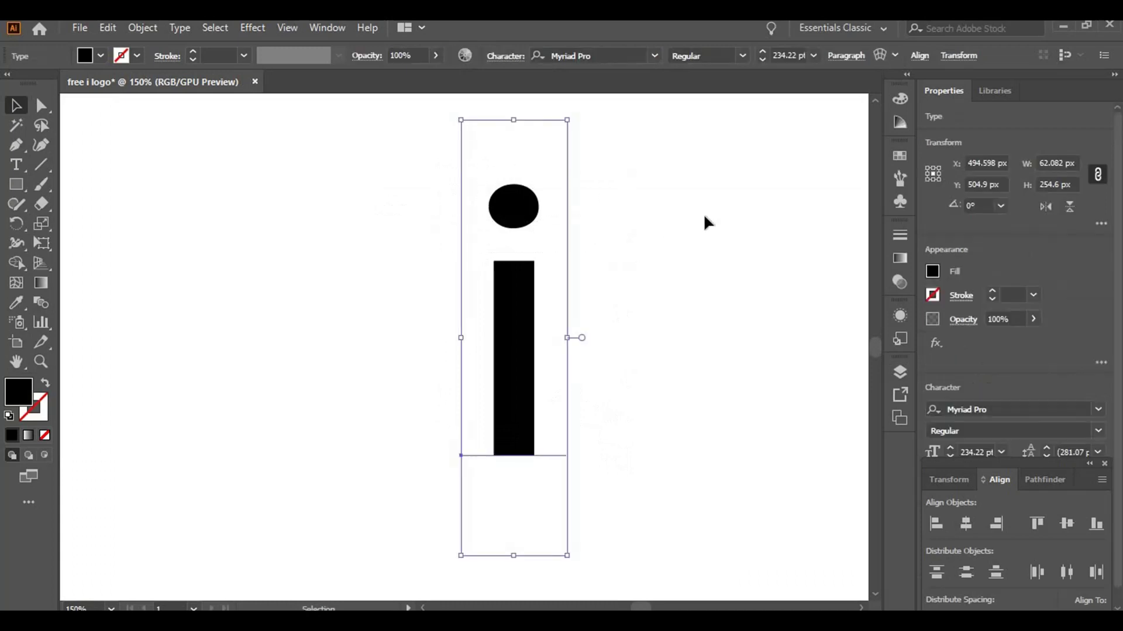
left_click(706, 222)
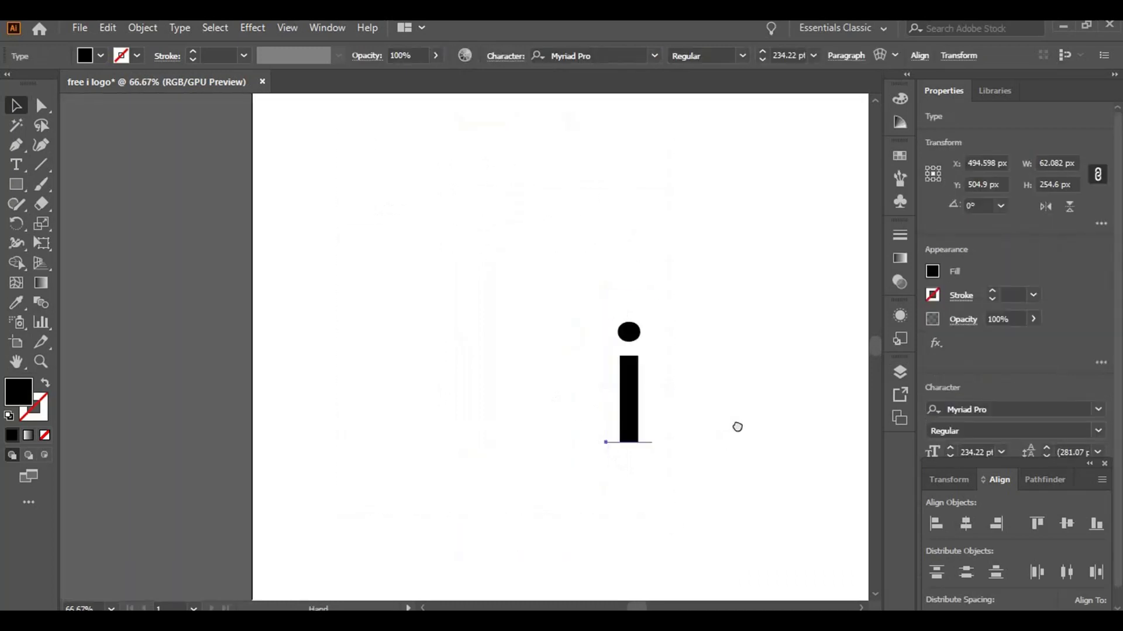
key("ctrl+minus")
key("ctrl+minus")
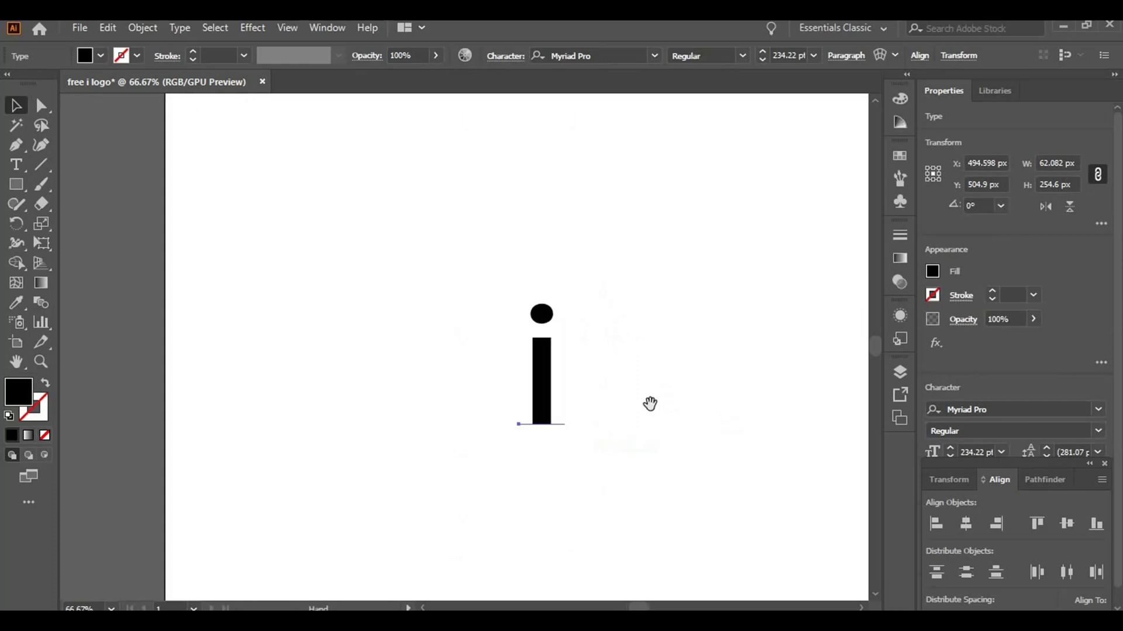
mouse_move(557, 381)
left_mouse_down()
mouse_move(311, 278)
mouse_move(223, 277)
left_mouse_up()
scroll(629, 376, "up", 1)
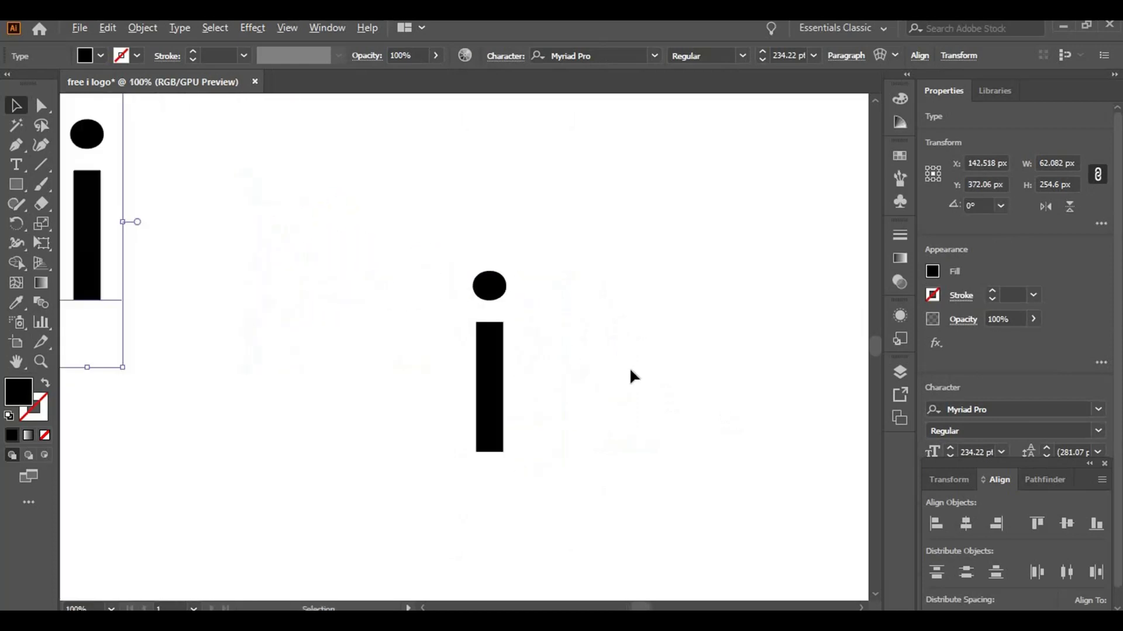
left_click(475, 276)
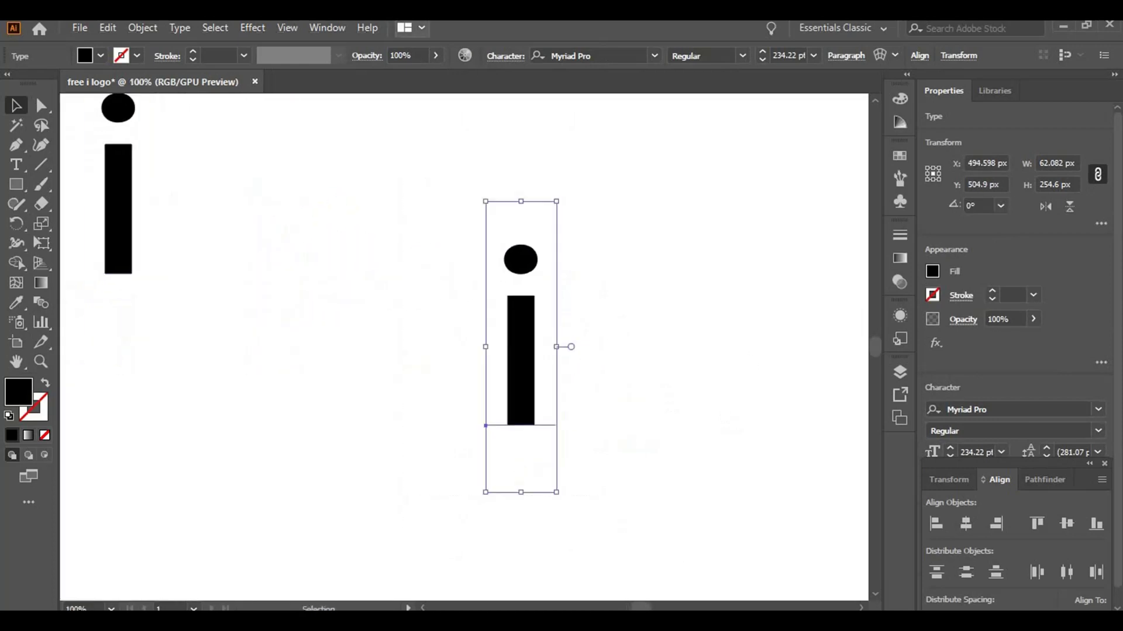
left_click(151, 32)
left_click(712, 167)
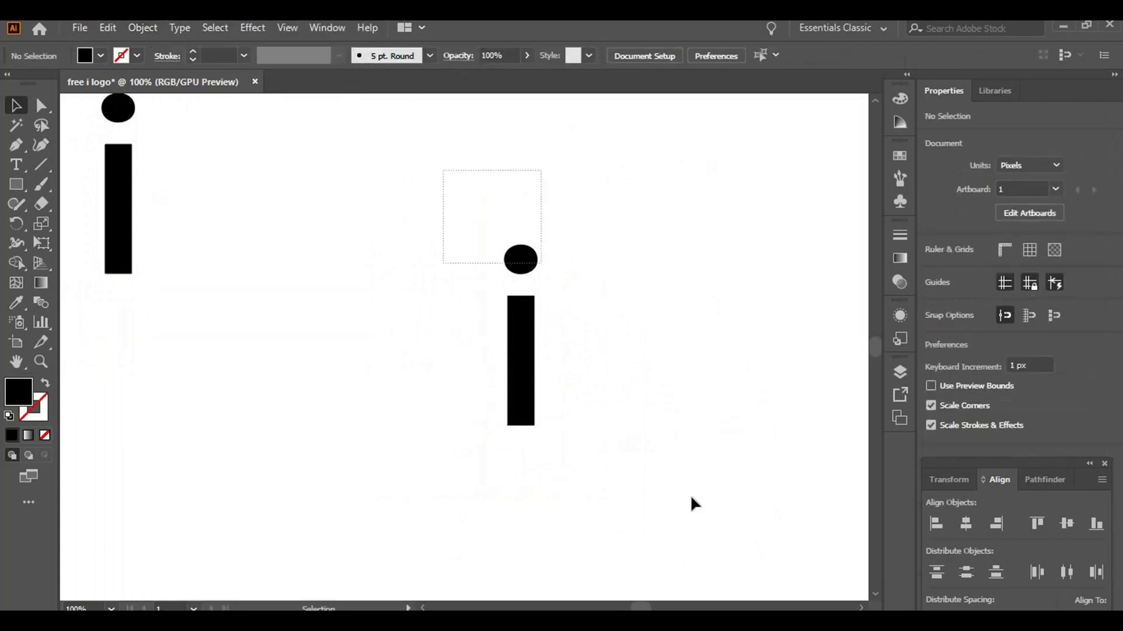
- Set the centre 'i' to Futura Hv BT Heavy
left_click_drag(720, 524, 442, 170)
left_click(181, 34)
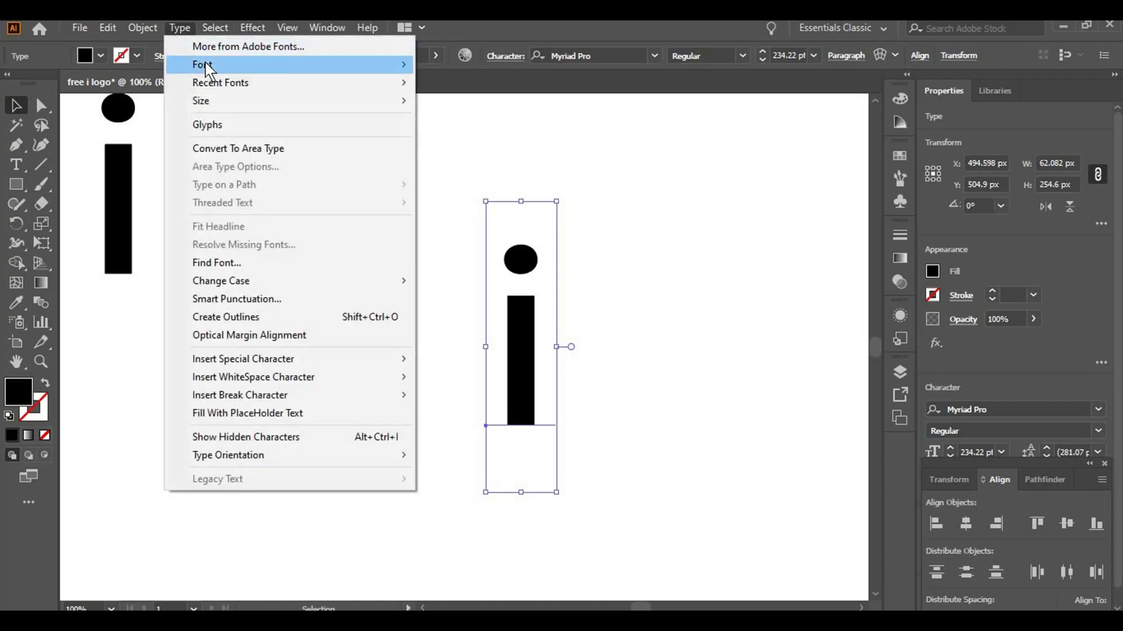
mouse_move(202, 65)
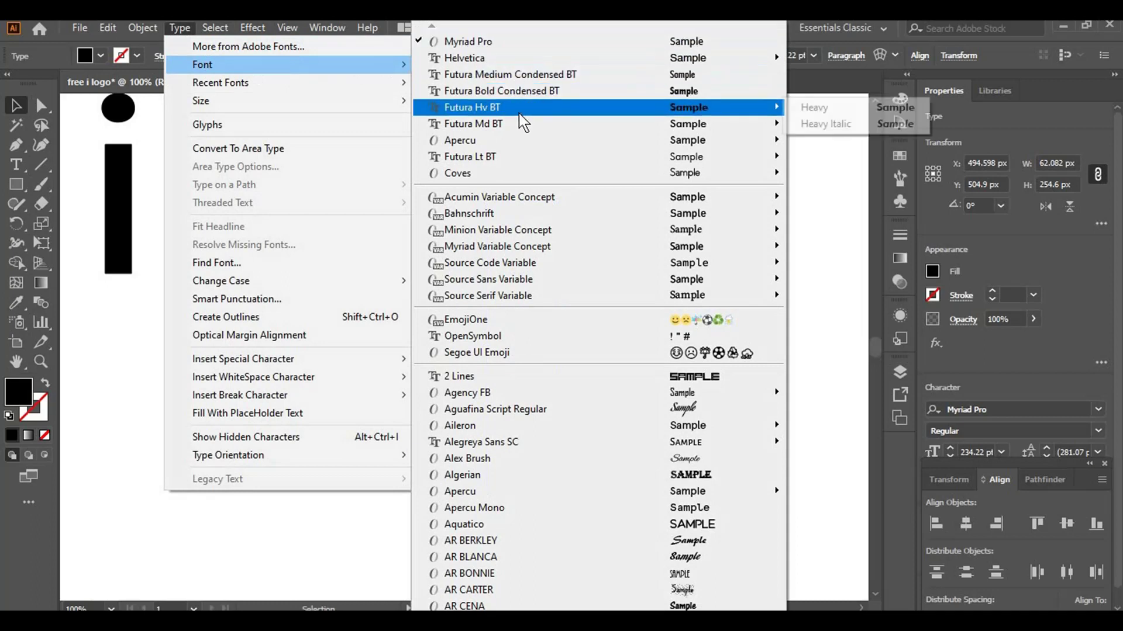
mouse_move(561, 107)
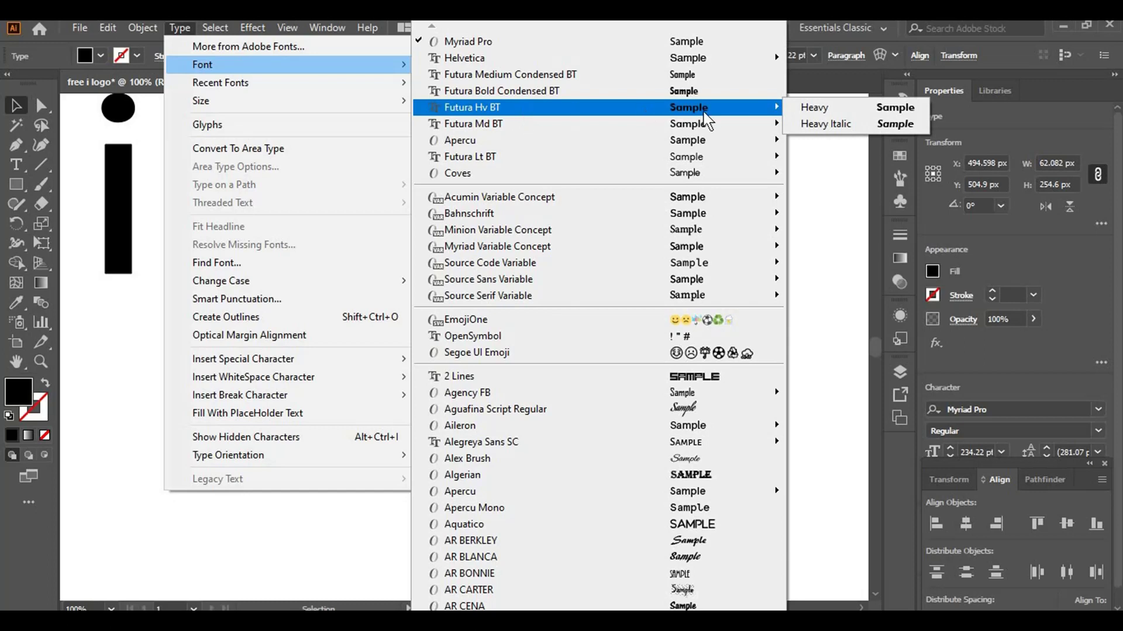
left_click(818, 108)
left_click(666, 266)
- Alt-drag a spare copy of the Futura 'i' to the upper left and reselect the original
left_click_drag(322, 169, 515, 304)
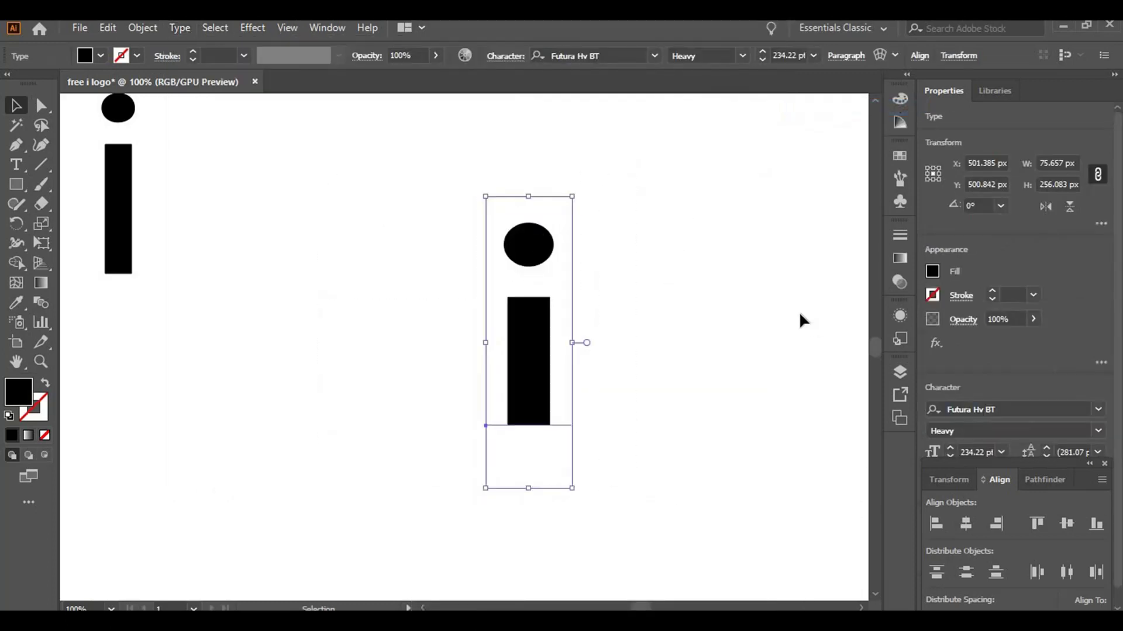
left_click(287, 309)
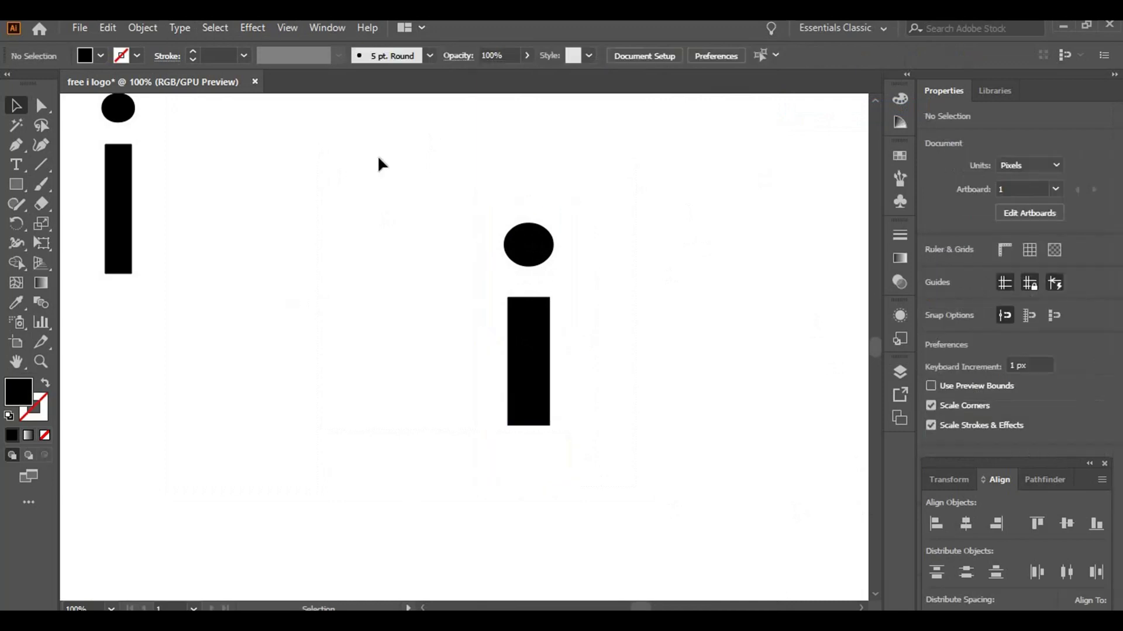
left_click_drag(377, 155, 690, 514)
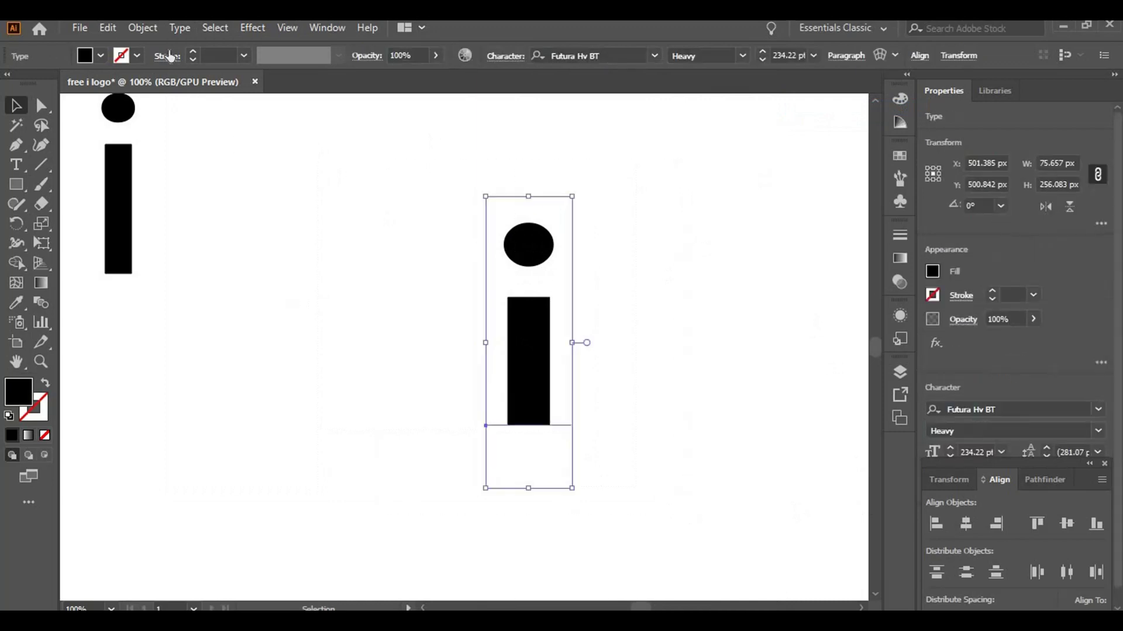
left_click_drag(515, 367, 195, 260, "alt")
left_click_drag(665, 455, 450, 213)
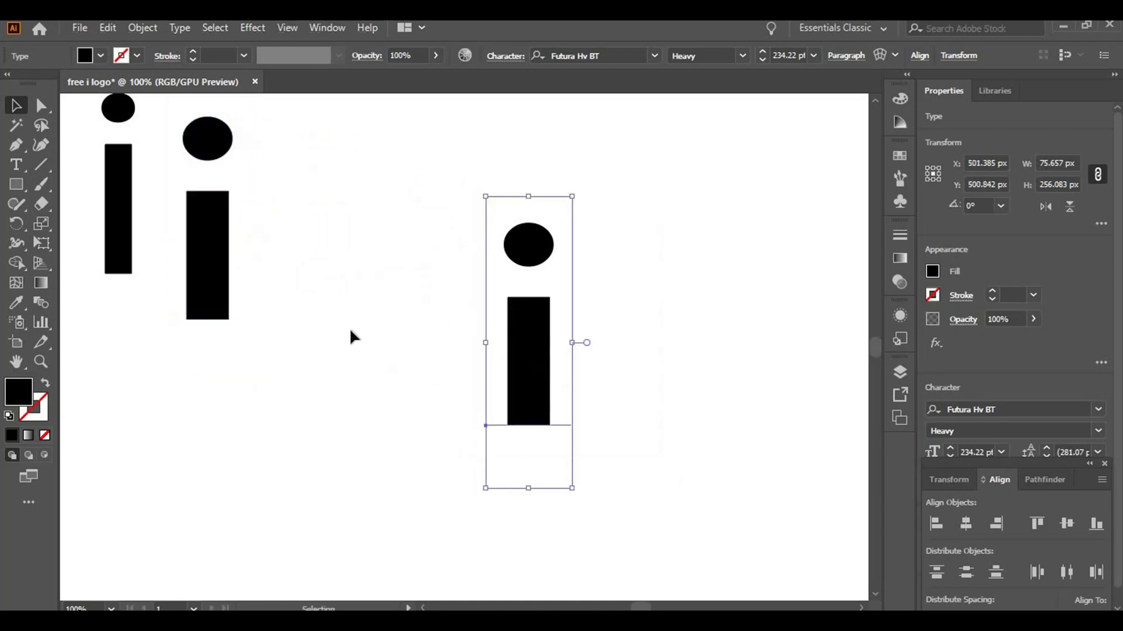
left_click(144, 28)
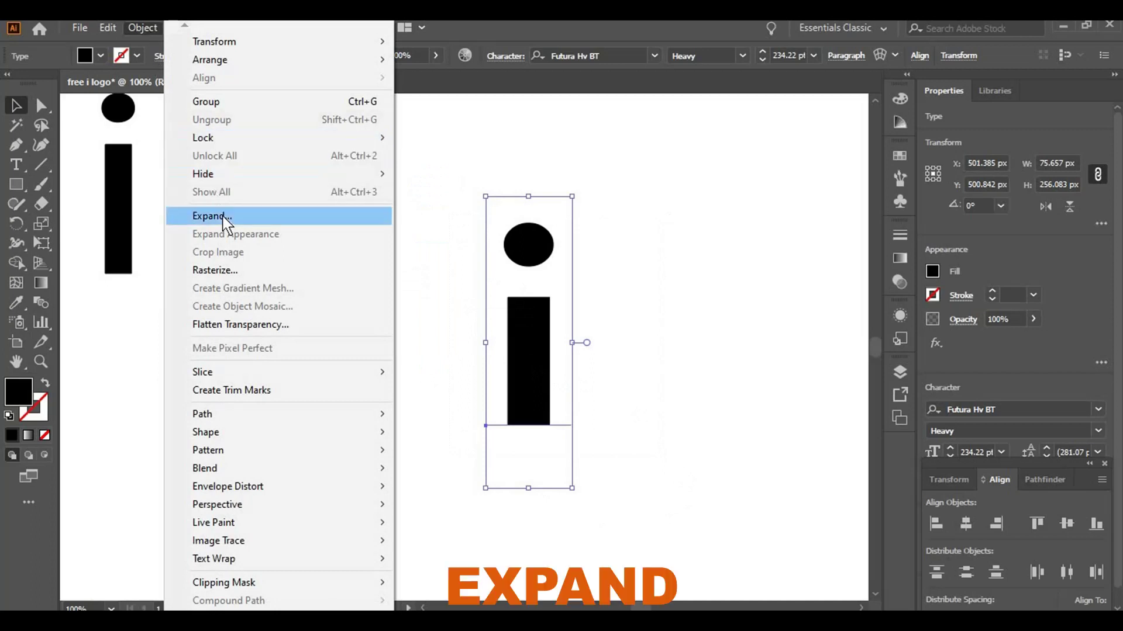
- Expand the centre 'i' with Object and Fill checked, then ungroup the resulting shapes
left_click(220, 216)
left_click(494, 424)
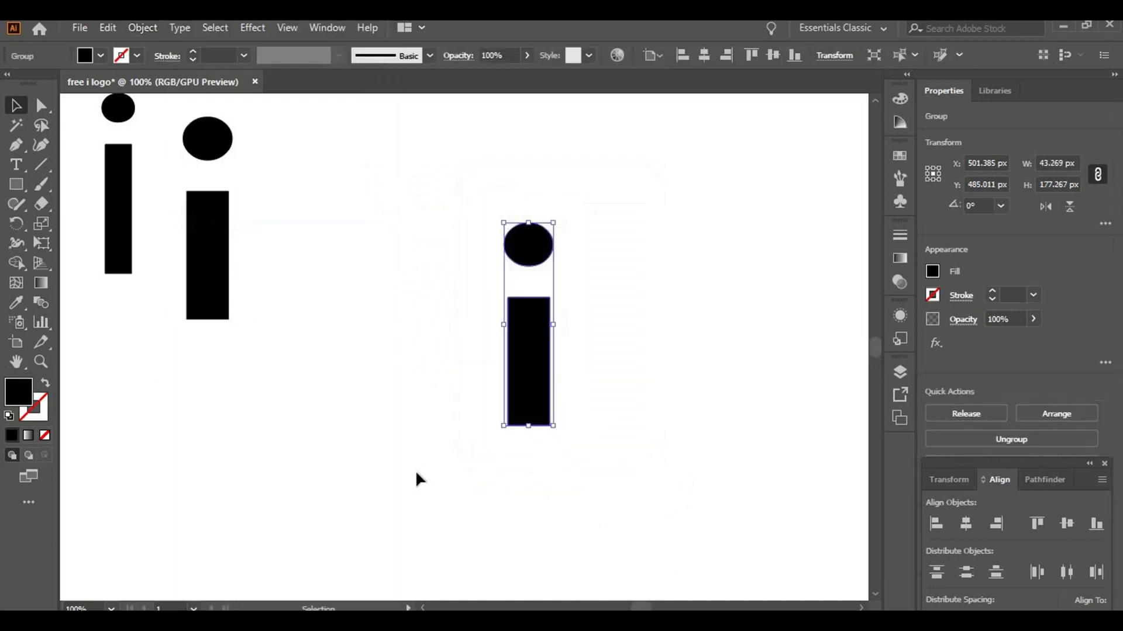
left_click(415, 470)
left_click(510, 302)
left_click(152, 30)
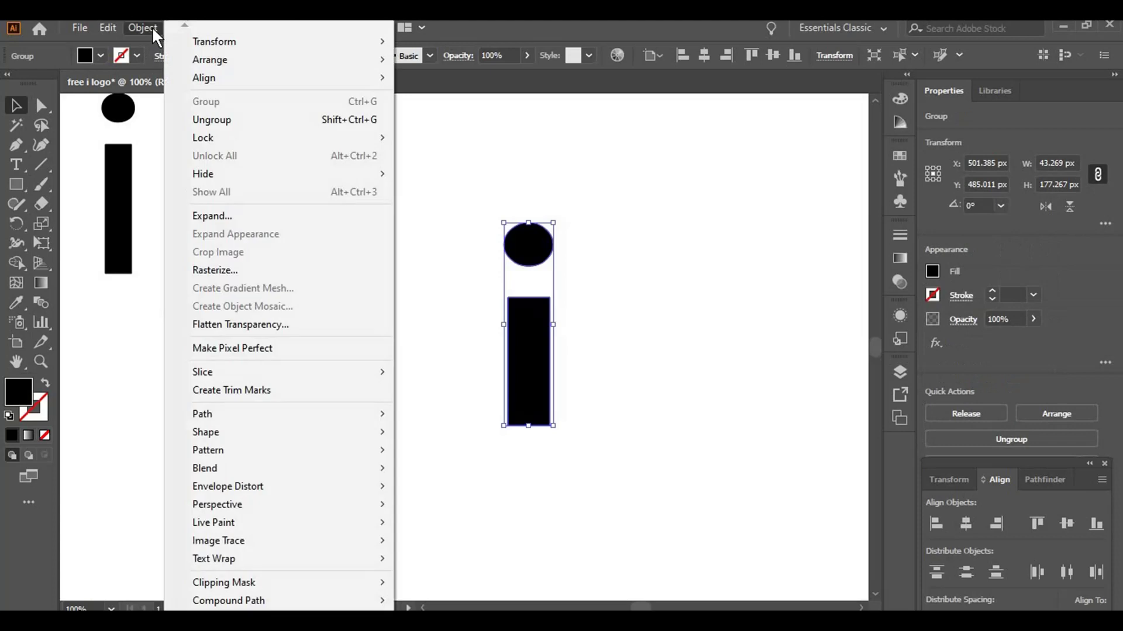
left_click(217, 118)
left_click(388, 153)
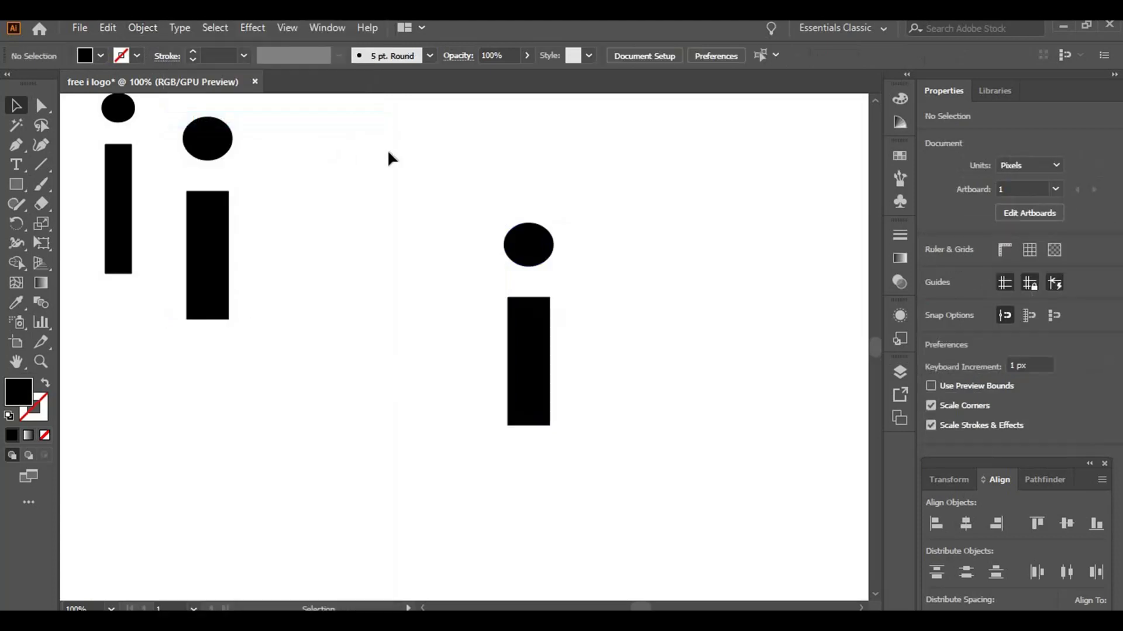
- Draw a 42.26 px circle with the Ellipse tool directly over the i's dot
left_click(26, 188)
left_click(134, 224)
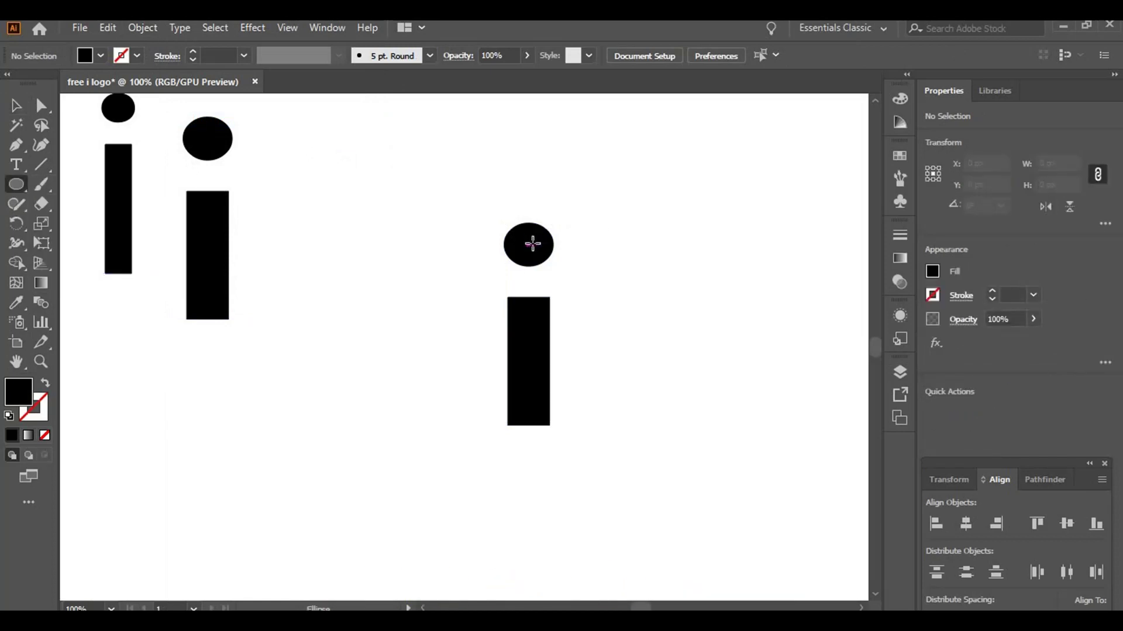
left_click_drag(526, 246, 574, 263)
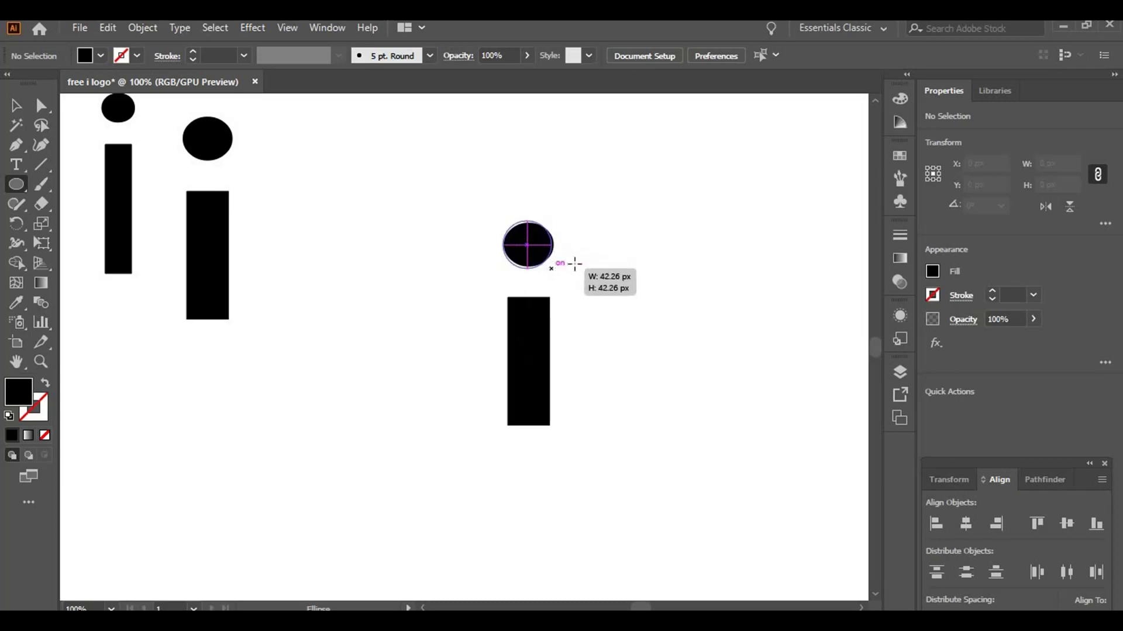
left_click(21, 103)
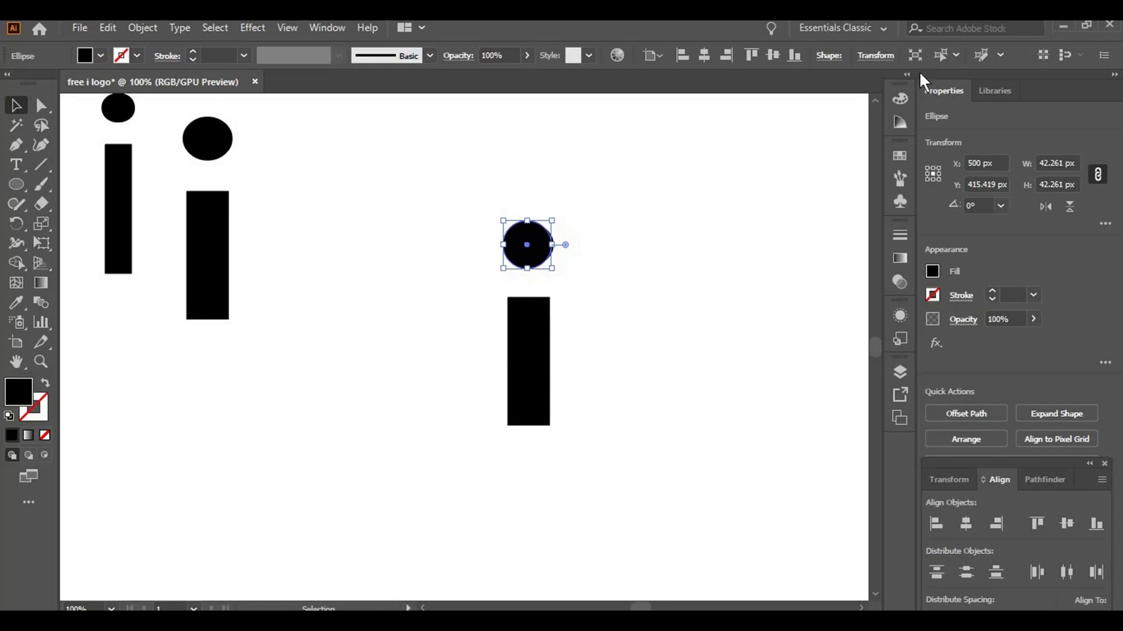
- Fill the circle dark red (942100) and drag it to the right of the 'i'
left_click(899, 99)
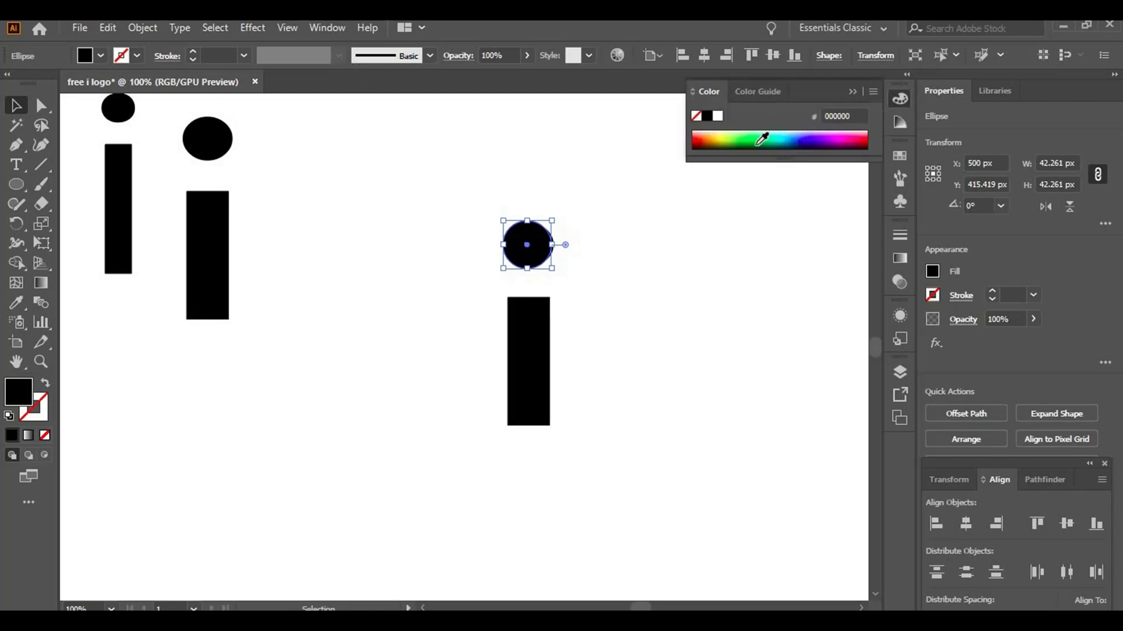
left_click(761, 95)
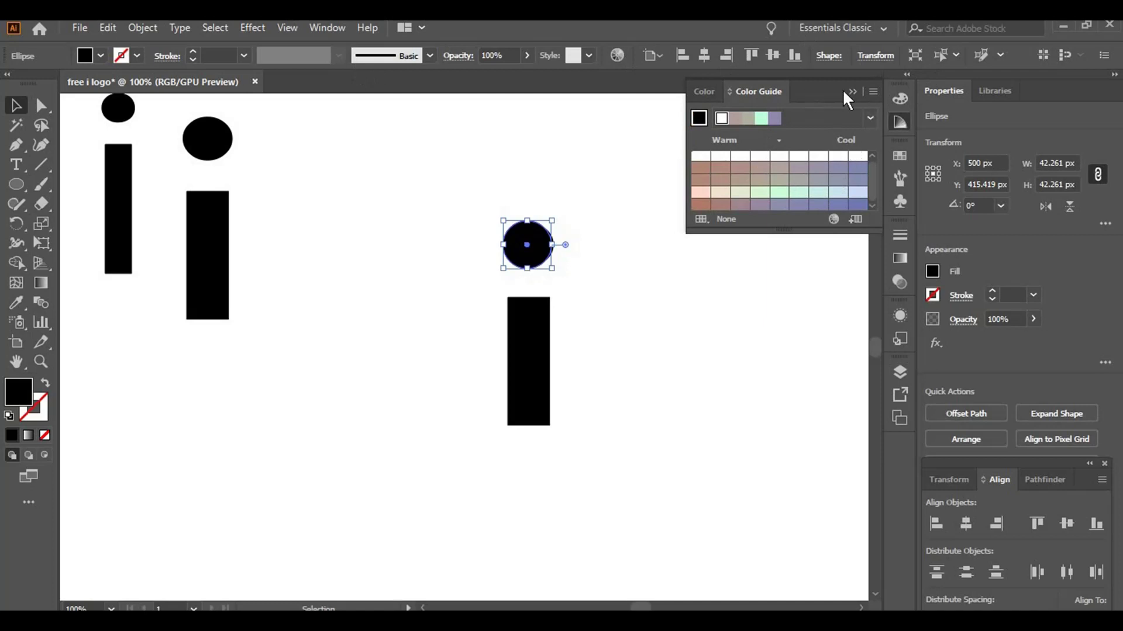
left_click(701, 91)
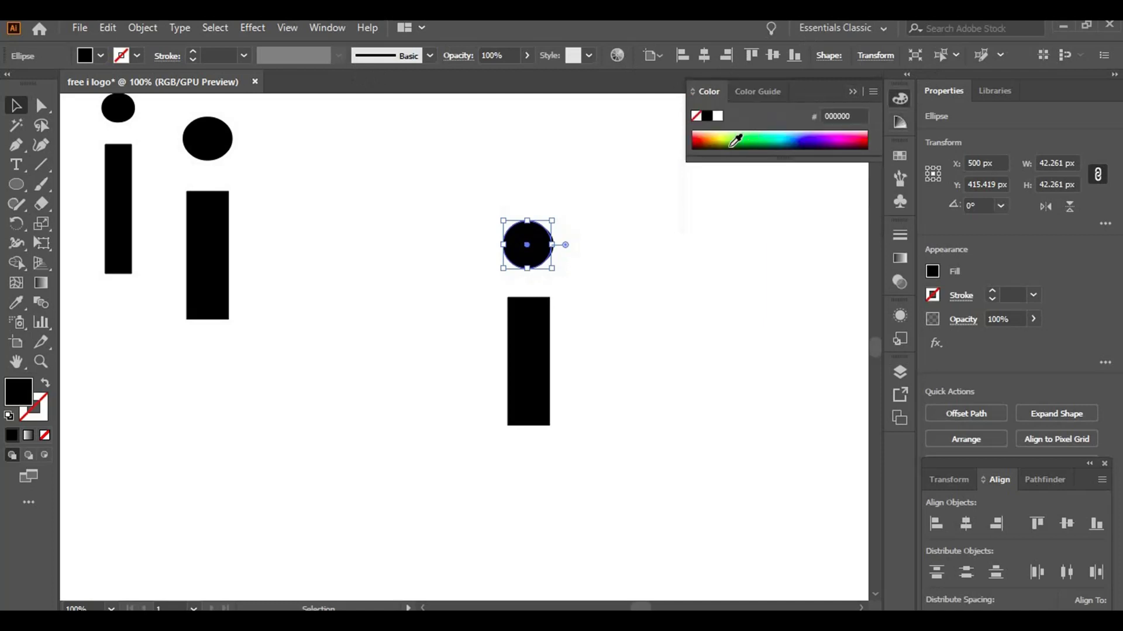
left_click(700, 141)
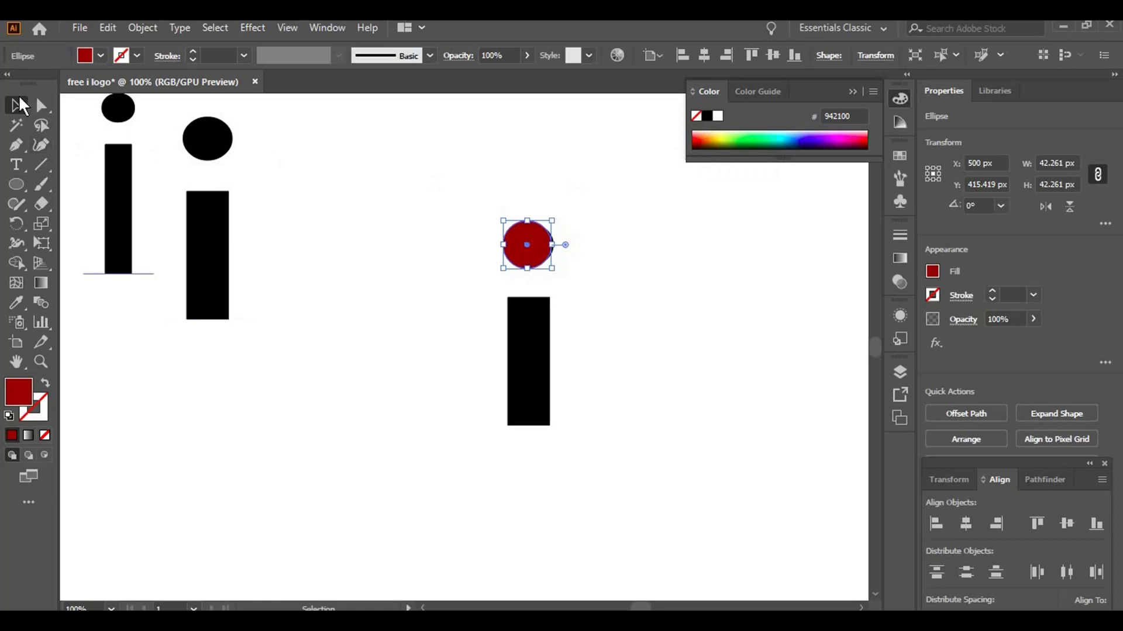
left_click(456, 217)
left_click_drag(532, 253, 573, 254)
left_click_drag(450, 194, 584, 273)
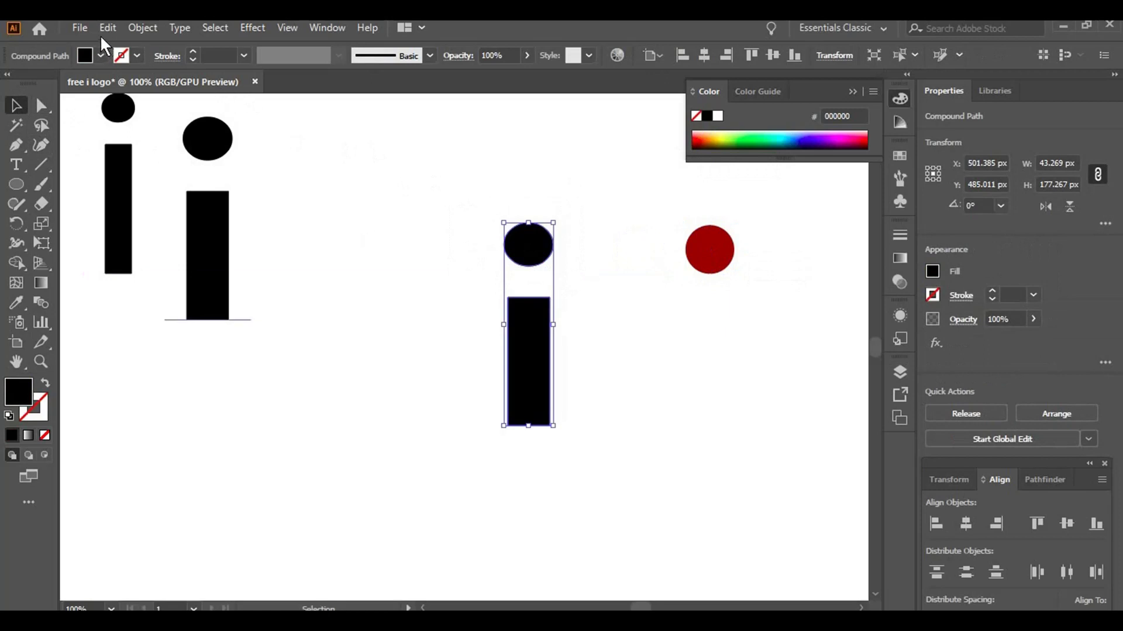
left_click(143, 29)
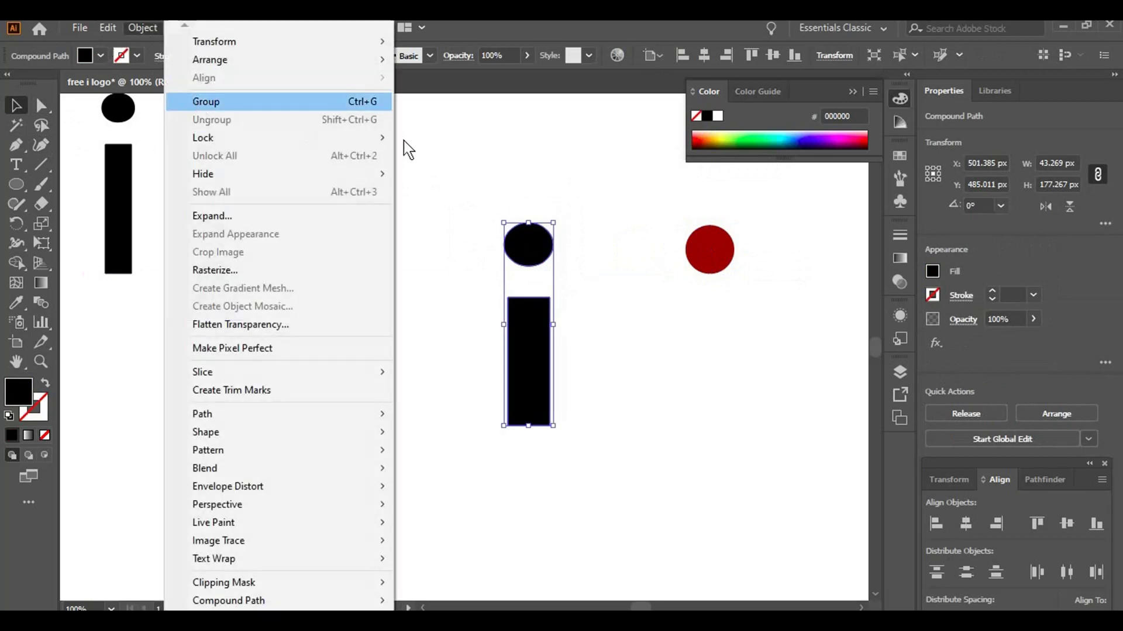
left_click(434, 139)
left_click_drag(433, 141, 618, 455)
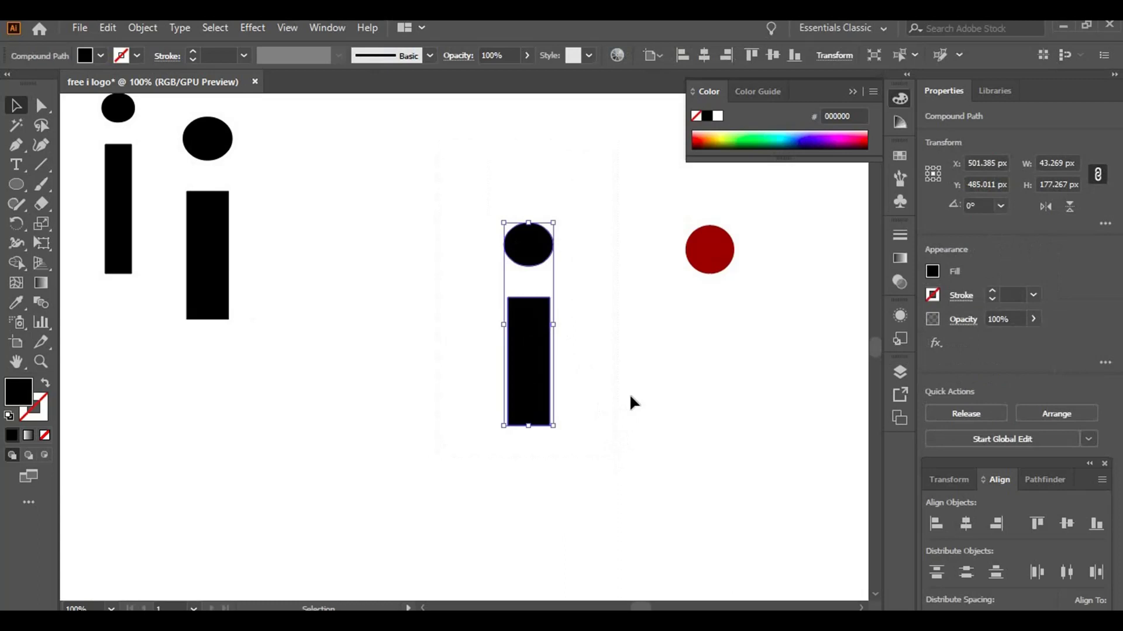
left_click(605, 266)
left_click(518, 249)
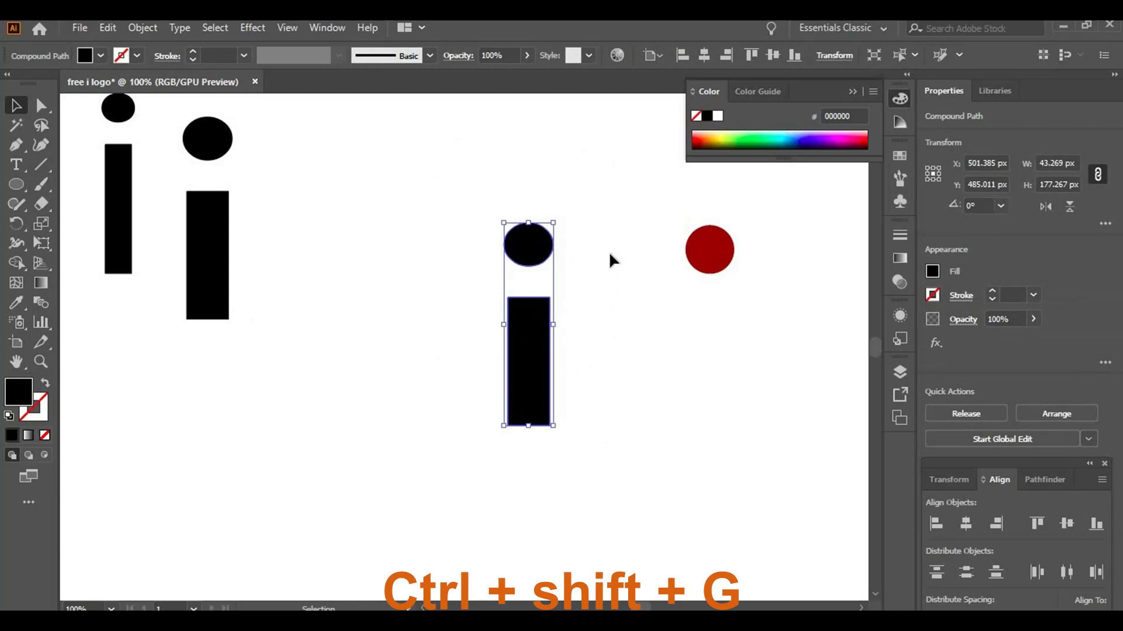
left_click(610, 255)
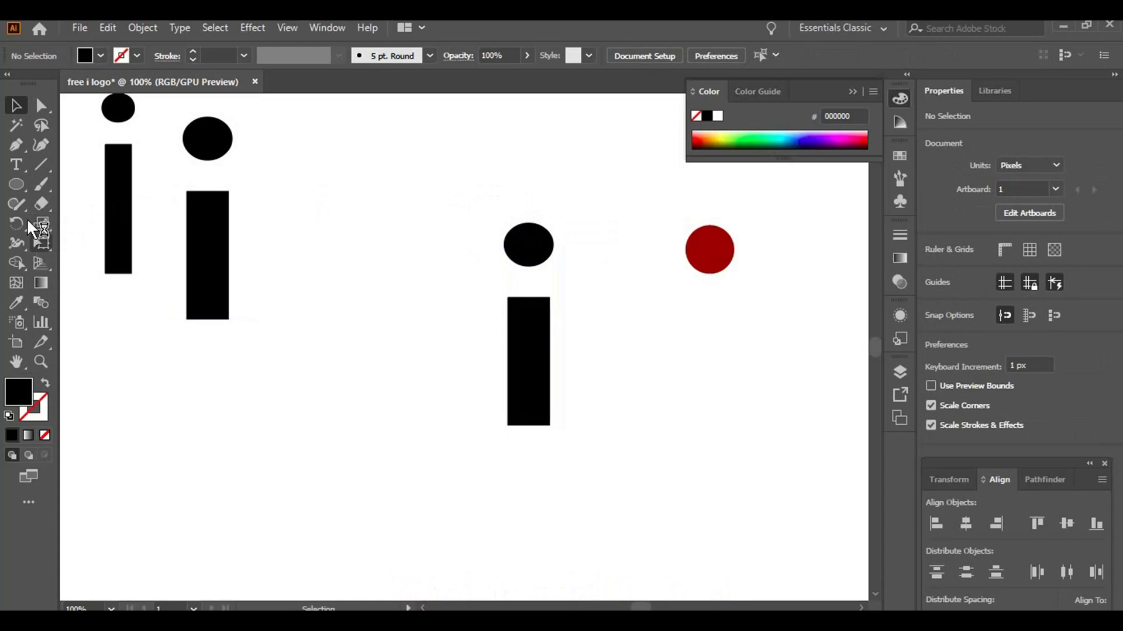
- Draw a large black rectangle below the i's dot and select it with the dot
left_click_drag(23, 188, 56, 188)
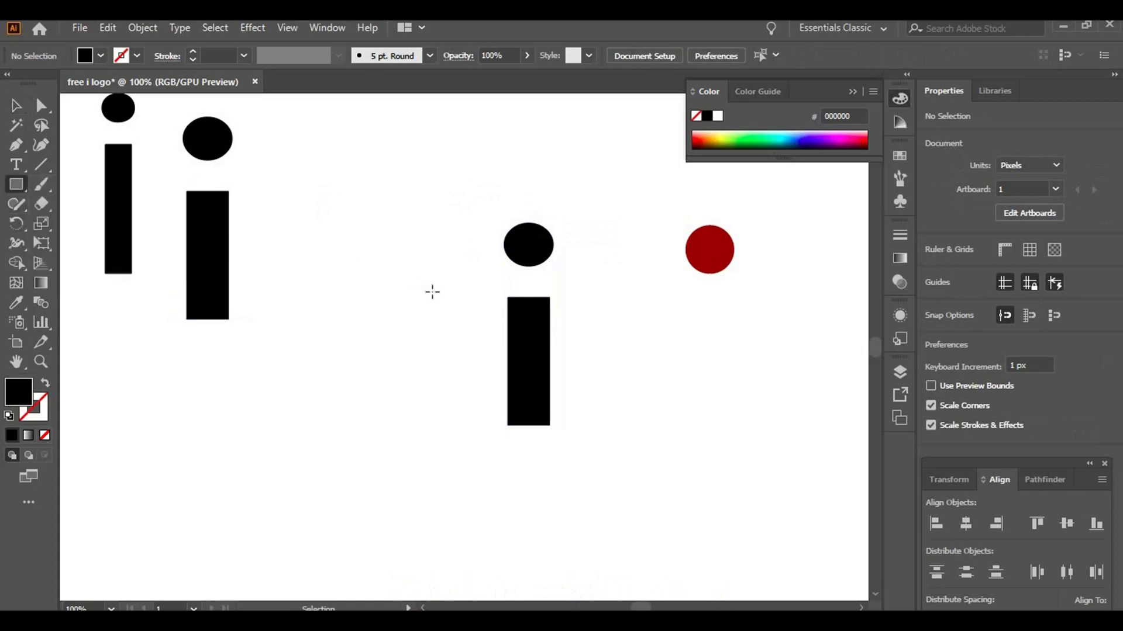
left_click_drag(432, 291, 621, 490)
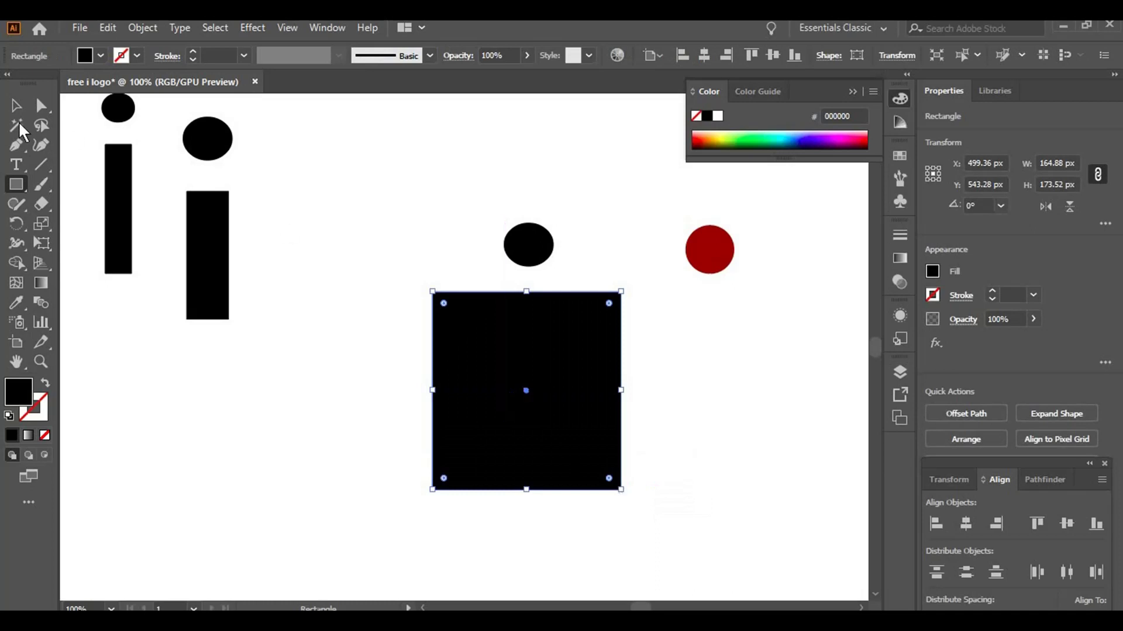
left_click(15, 107)
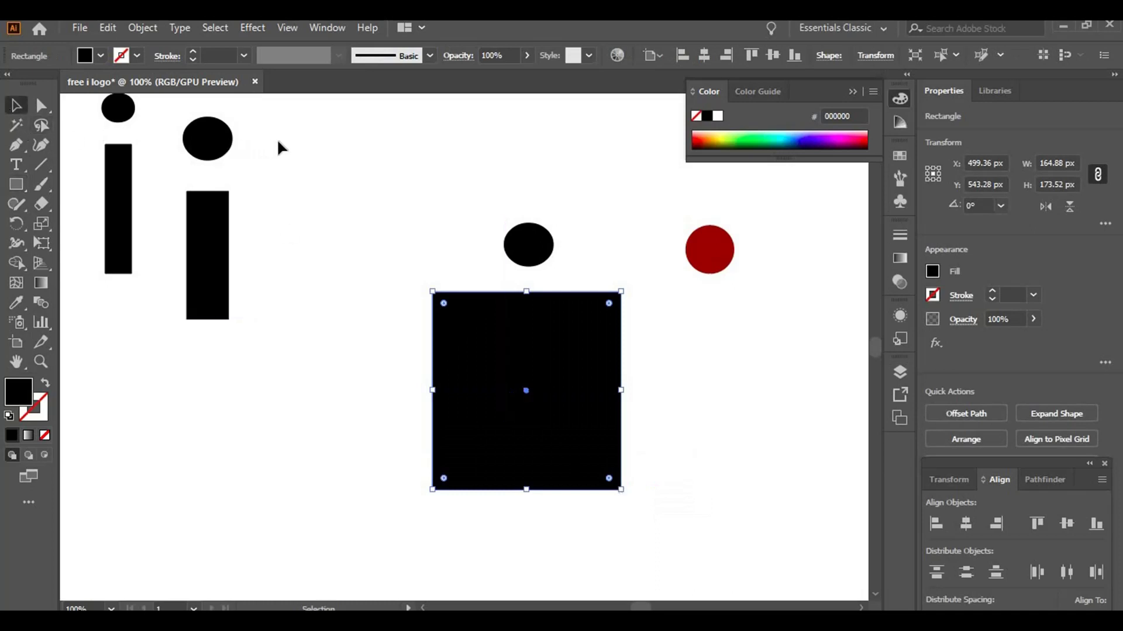
left_click_drag(279, 142, 589, 514)
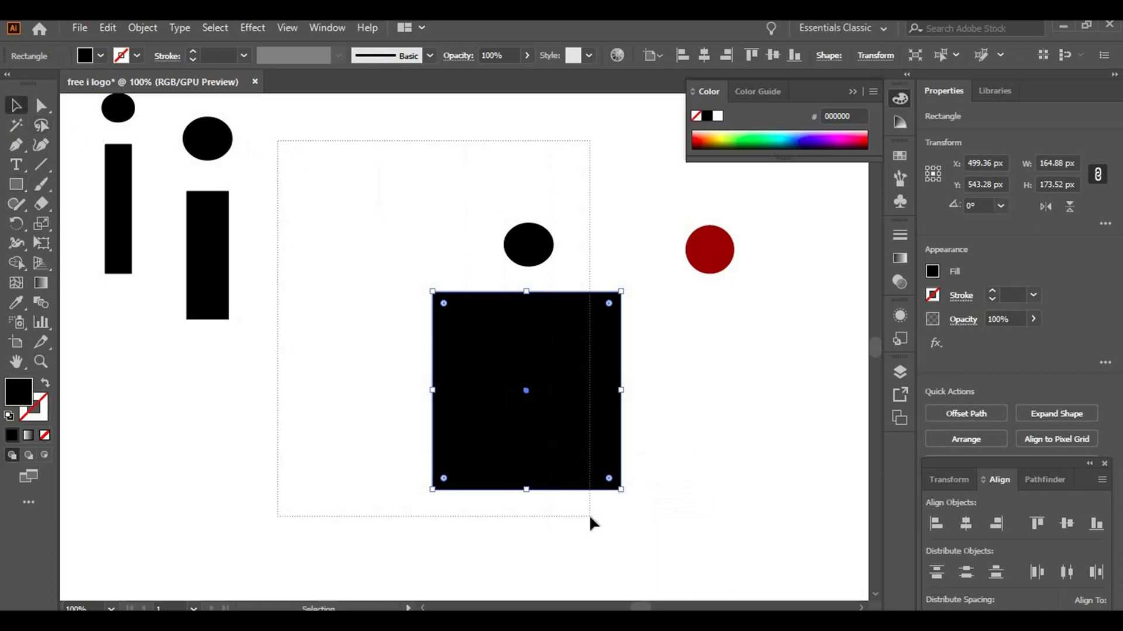
left_click(16, 282)
- Delete the spare upper-left 'i' and move the stem rectangle down below the dot
left_click(240, 170)
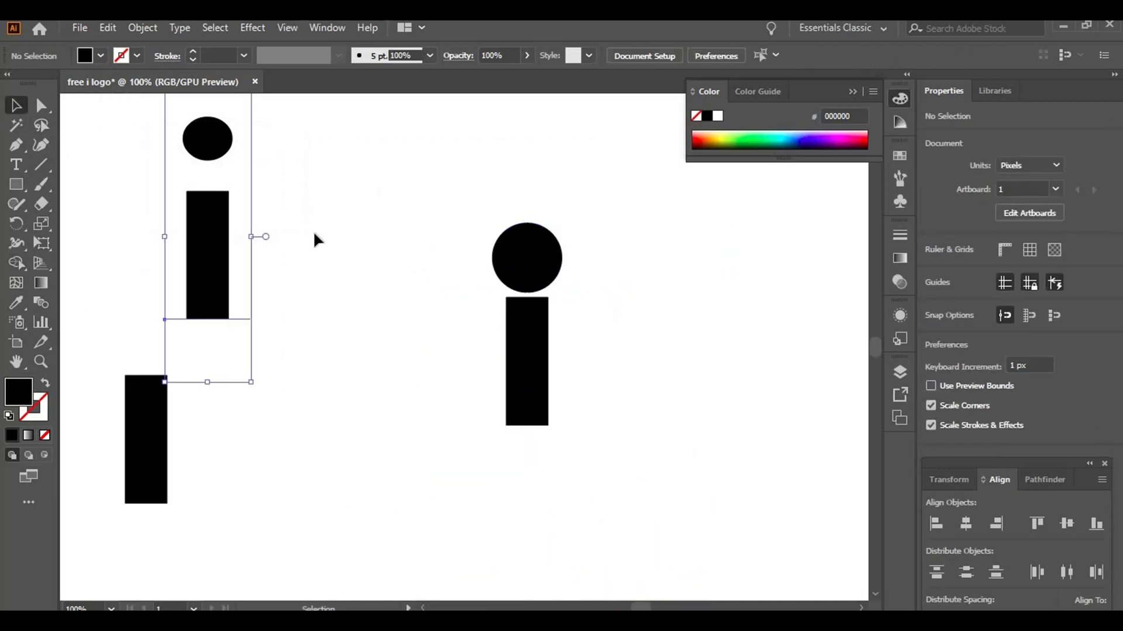
key("Delete")
left_click_drag(416, 227, 560, 384)
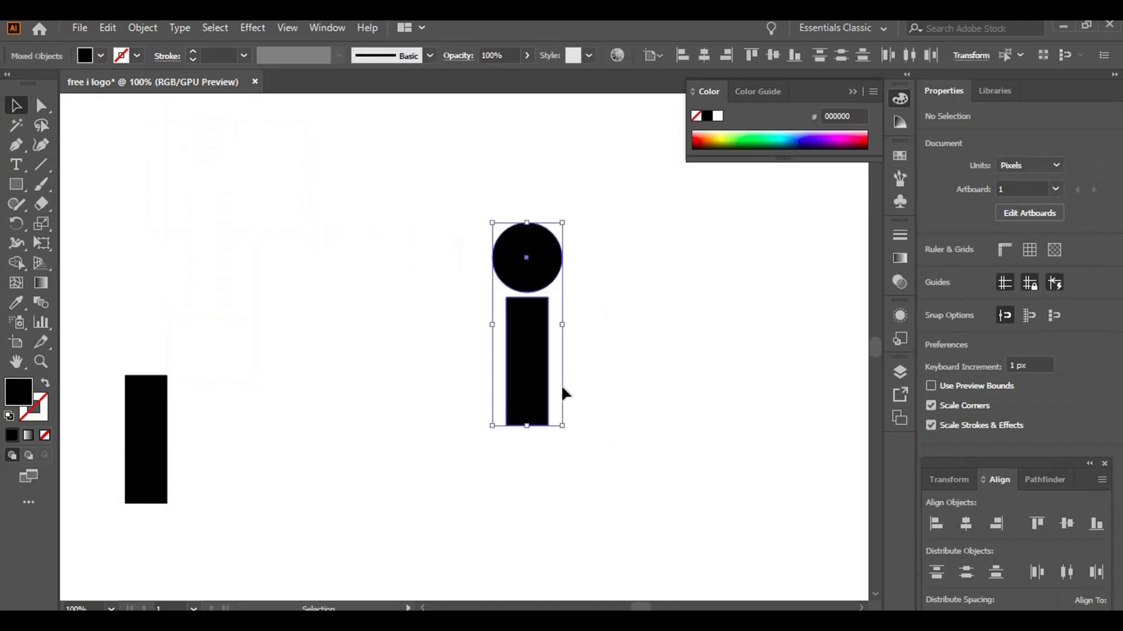
left_click(595, 377)
left_click(547, 376)
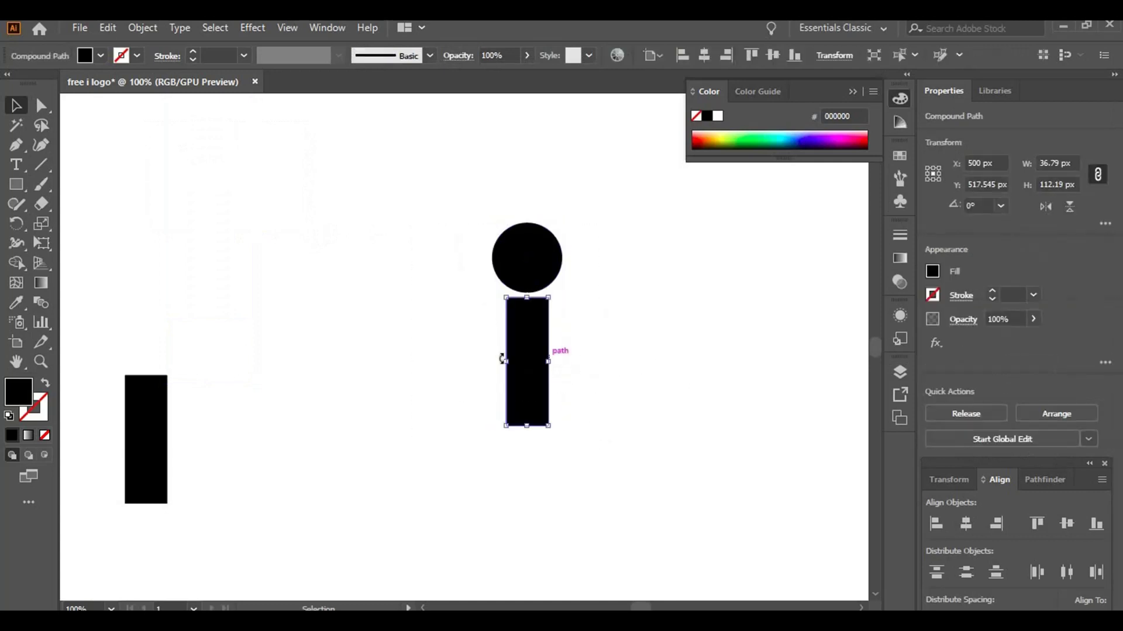
left_click_drag(531, 375, 533, 398)
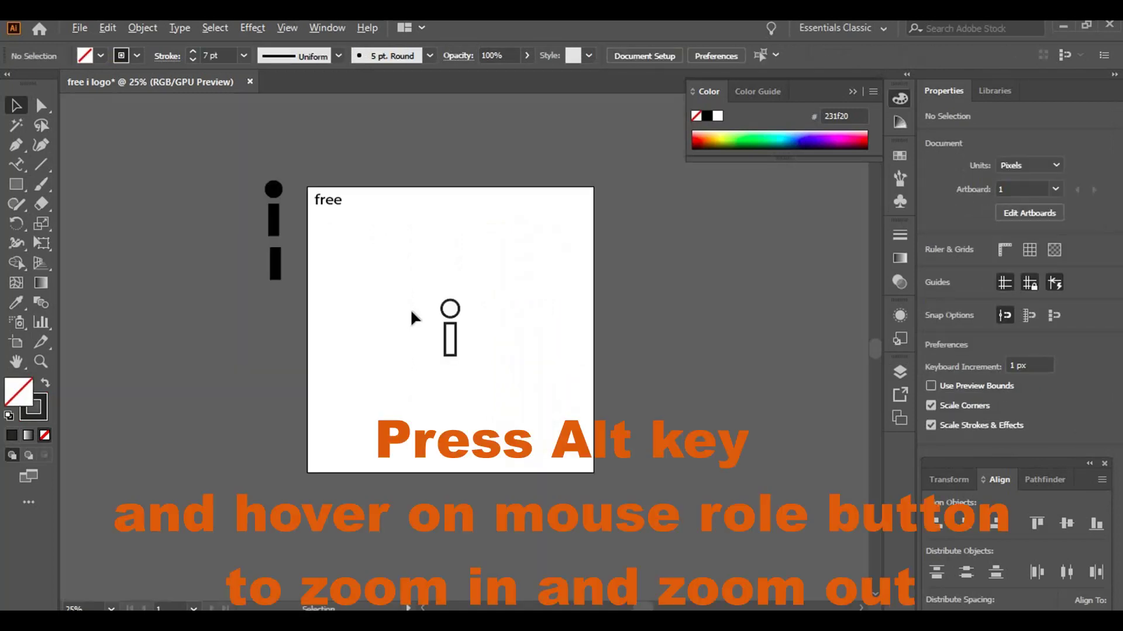
scroll(412, 313, "up", 1)
- Type the word 'FREE' in capitals below the outlined 'i'
scroll(412, 313, "up", 1)
scroll(412, 313, "down", 1)
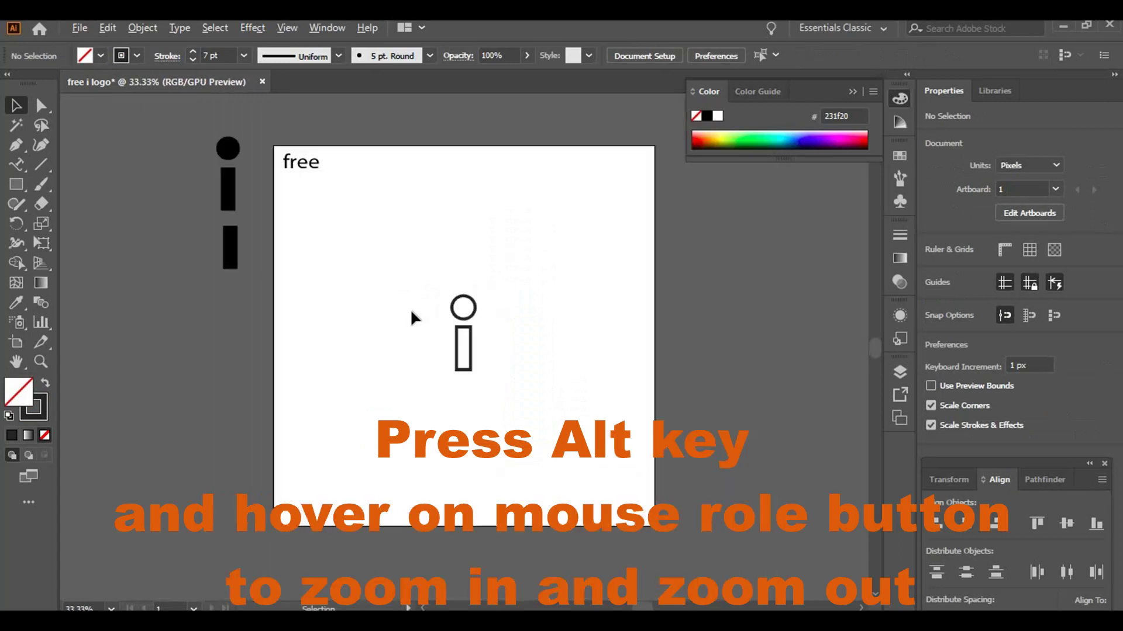
scroll(411, 319, "up", 1)
mouse_move(433, 316)
left_mouse_down()
mouse_move(416, 226)
mouse_move(431, 253)
left_mouse_up()
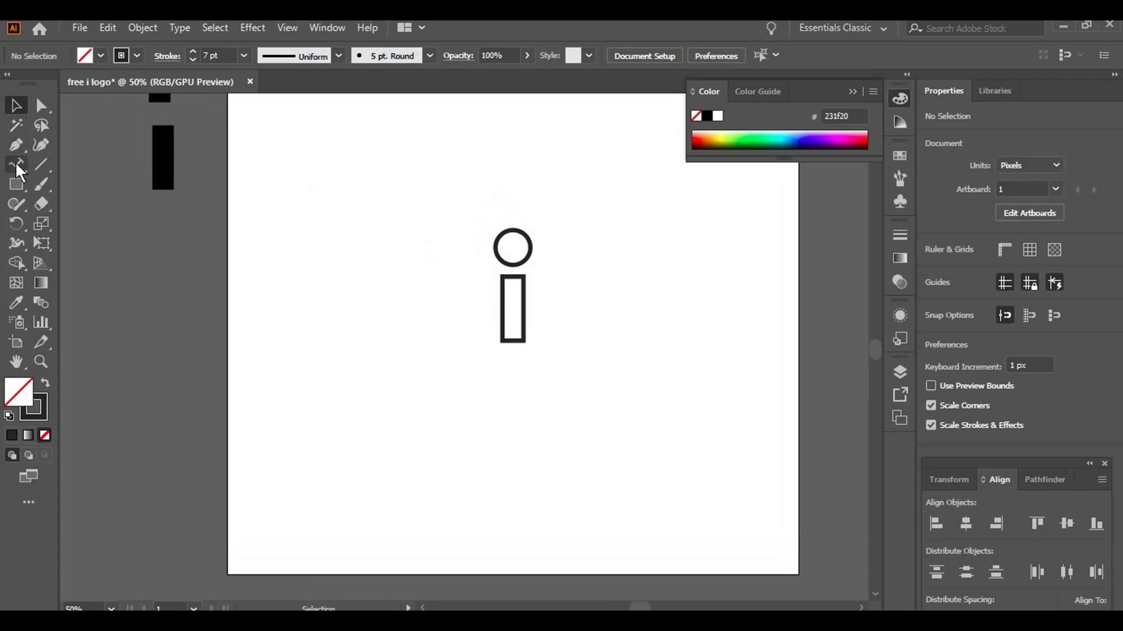
left_click_drag(16, 168, 69, 163)
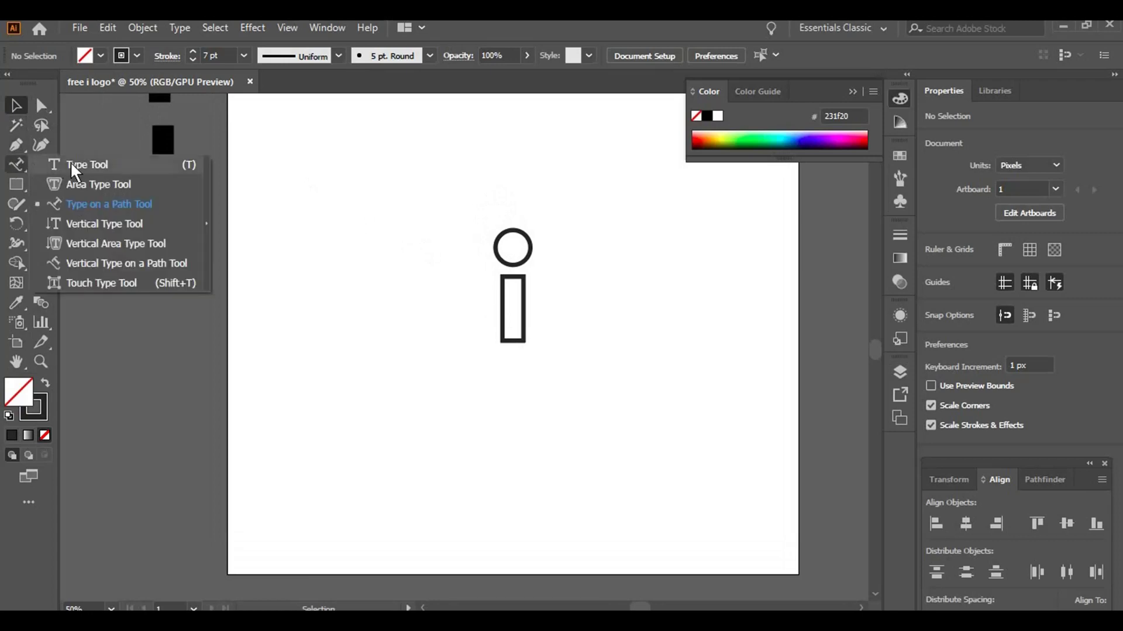
left_click(472, 411)
type("free")
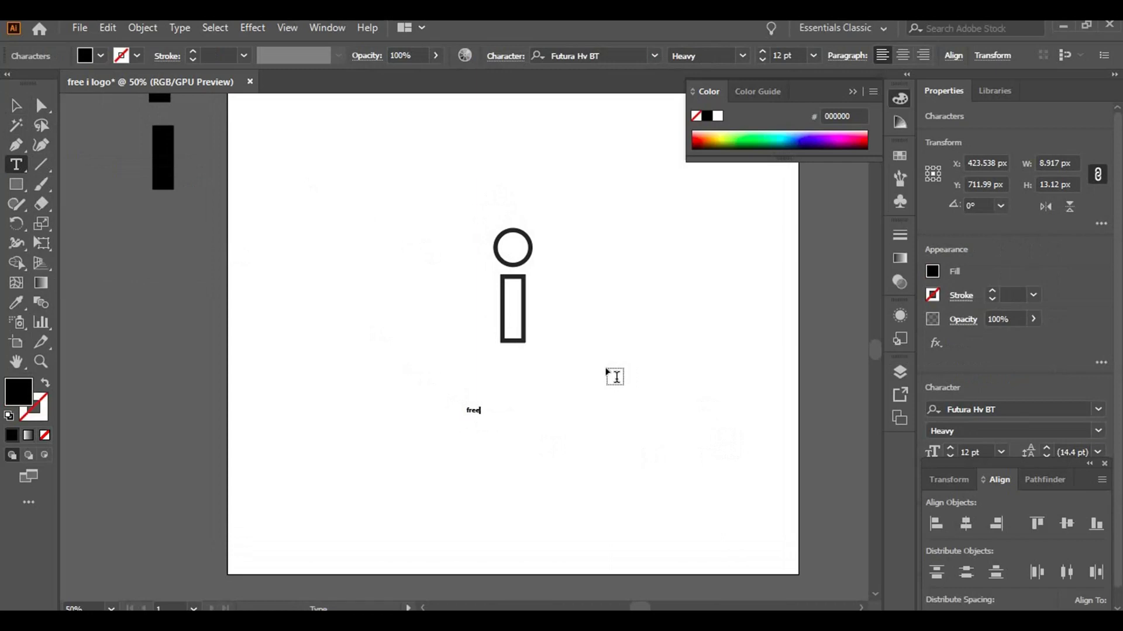
key("BackSpace")
key("BackSpace")
key("BackSpace")
key("BackSpace")
type("FREE")
- Scale 'FREE' up to about 60.44 pt and place it directly beneath the 'i'
left_click(16, 106)
left_click_drag(388, 363, 594, 476)
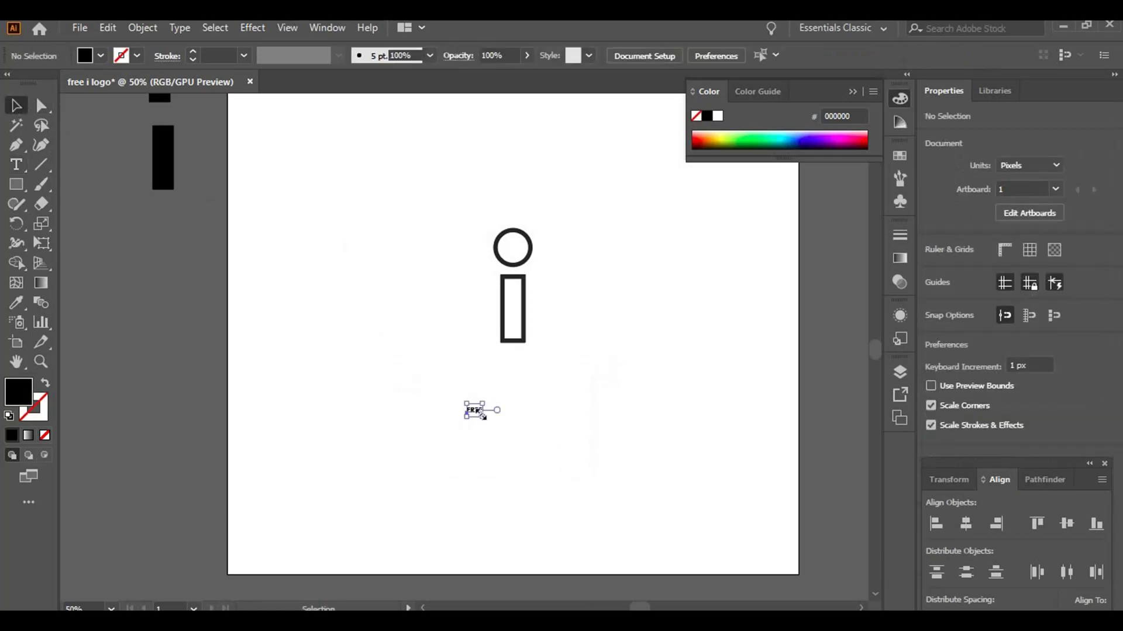
left_click_drag(483, 417, 516, 380)
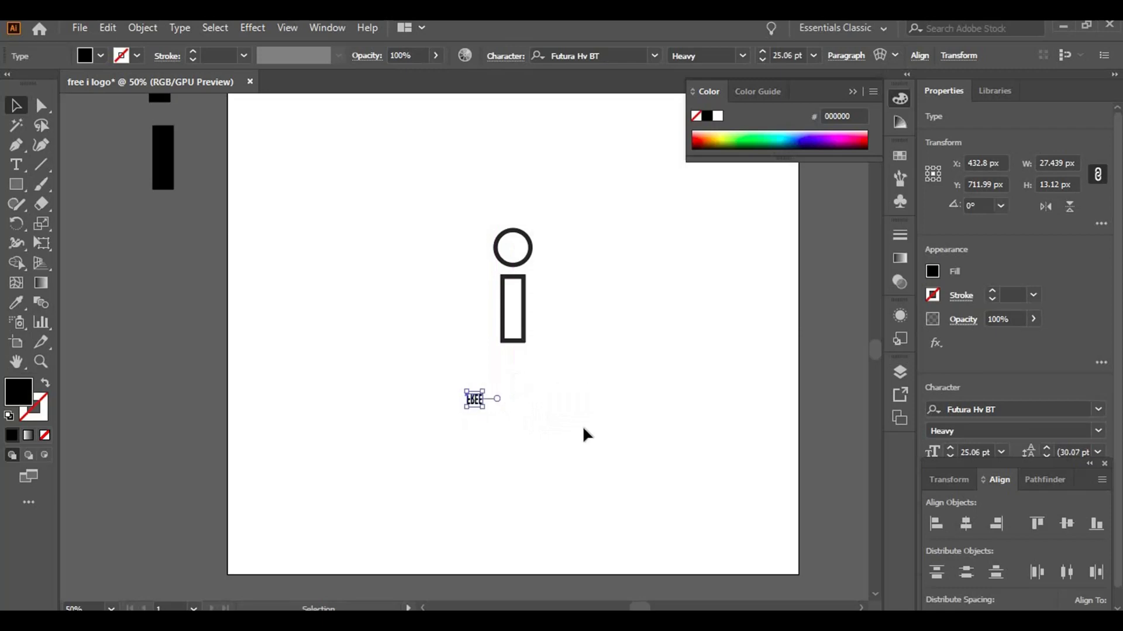
key("ctrl+z")
left_click(491, 421)
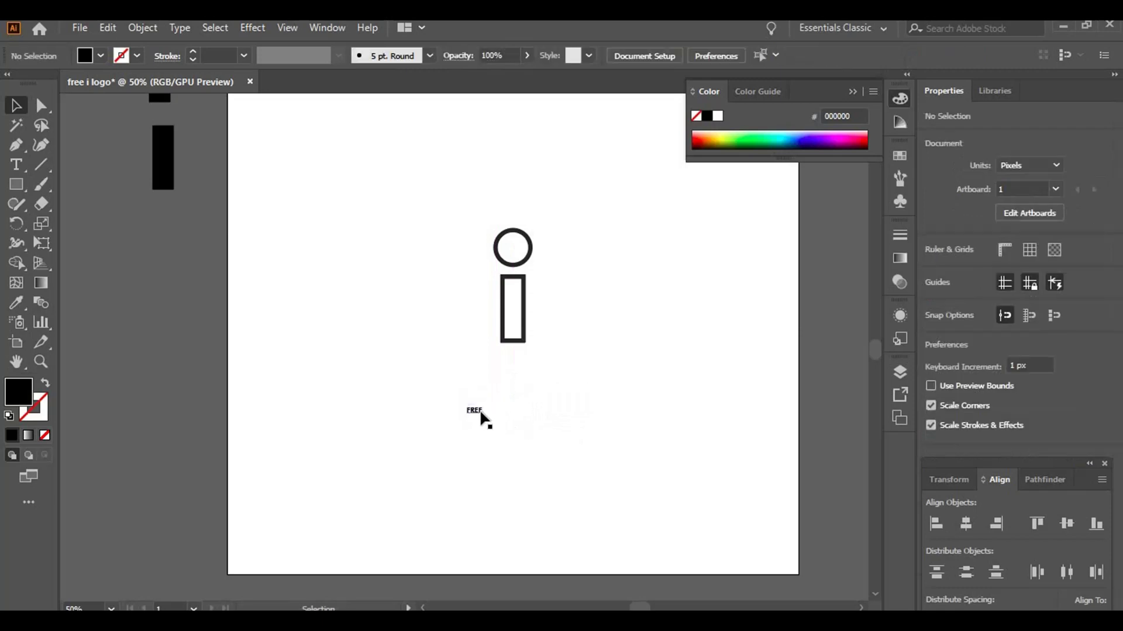
left_click(479, 411)
mouse_move(483, 416)
left_mouse_down()
mouse_move(607, 467)
mouse_move(564, 471)
left_mouse_up()
left_click(647, 454)
left_click_drag(530, 425, 520, 373)
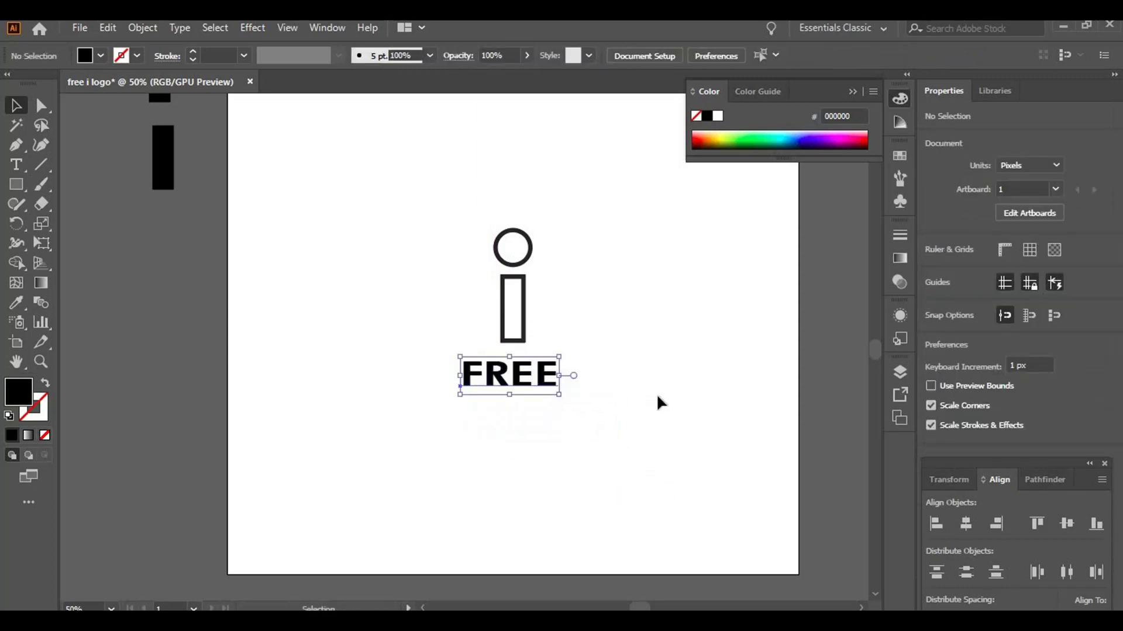
scroll(656, 394, "up", 2)
scroll(602, 367, "up", 3)
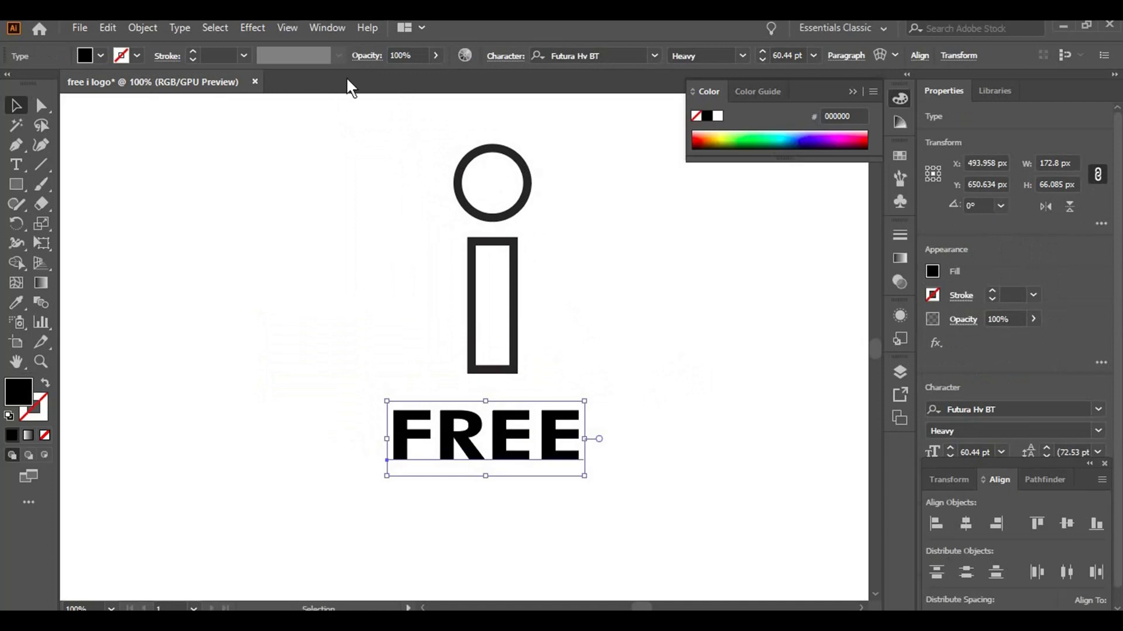
- Browse recent fonts and place a spare copy of FREE off the artboard
left_click(180, 28)
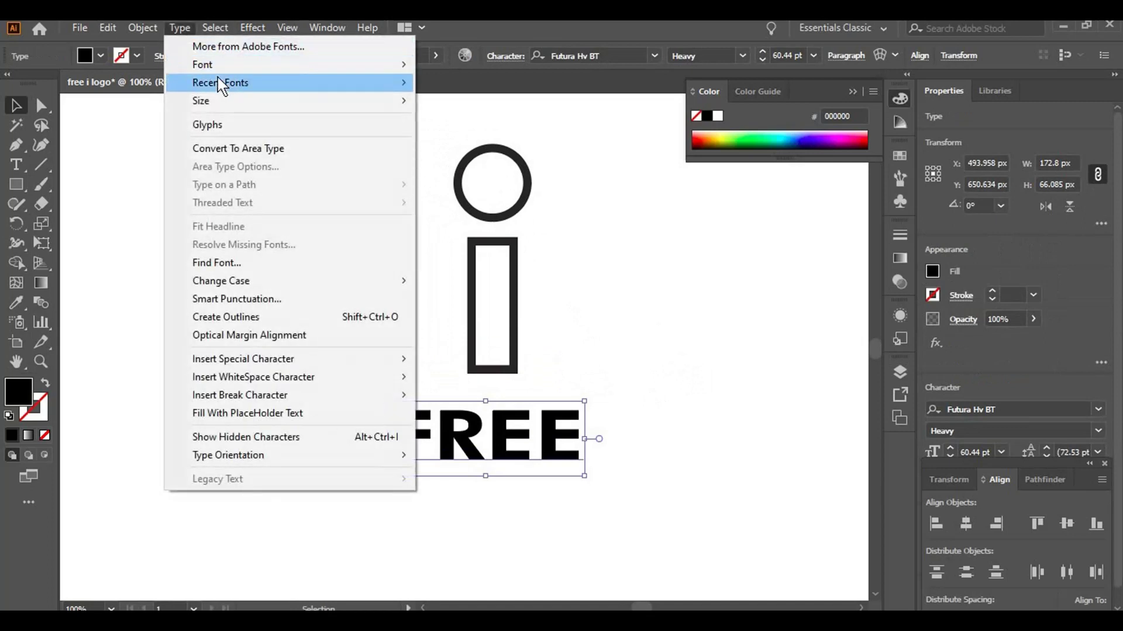
mouse_move(219, 82)
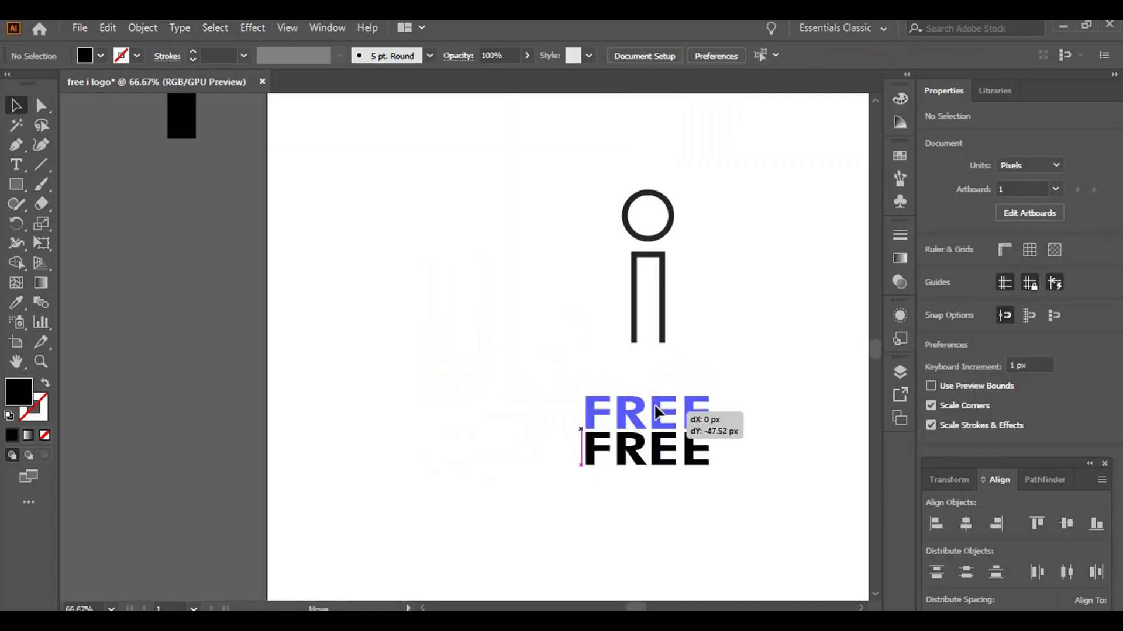
mouse_move(661, 413)
left_mouse_down()
mouse_move(653, 365)
mouse_move(168, 193)
left_mouse_up()
left_click(504, 237)
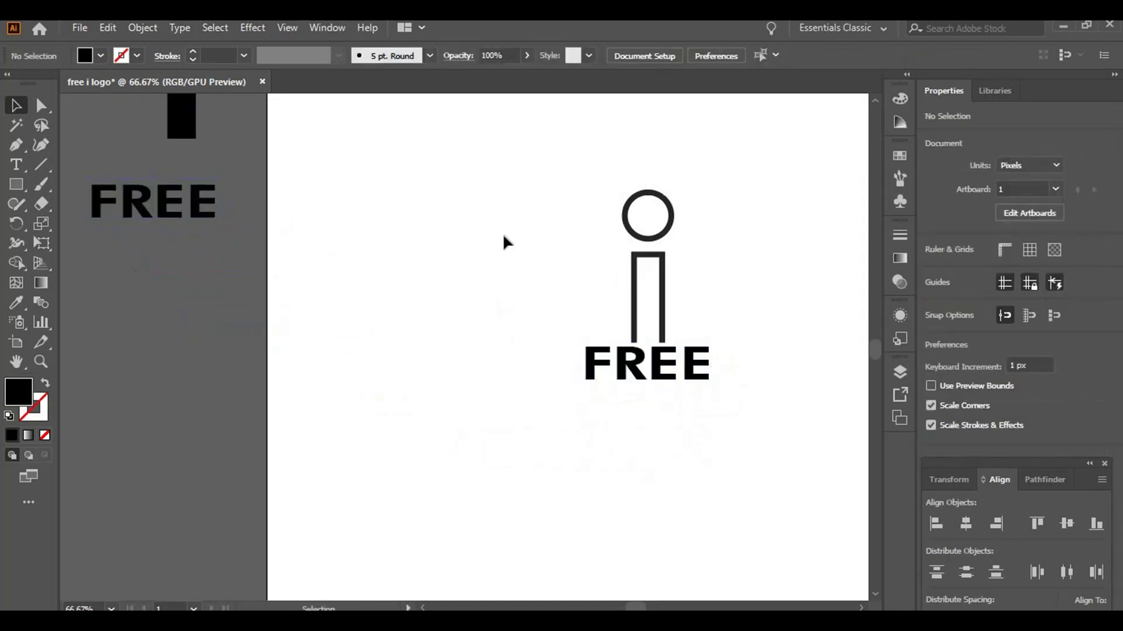
- Select the i's dot and stem, then recentre the logo and FREE in view
left_click_drag(574, 156, 711, 260)
left_click(752, 414)
scroll(794, 420, "up", 1)
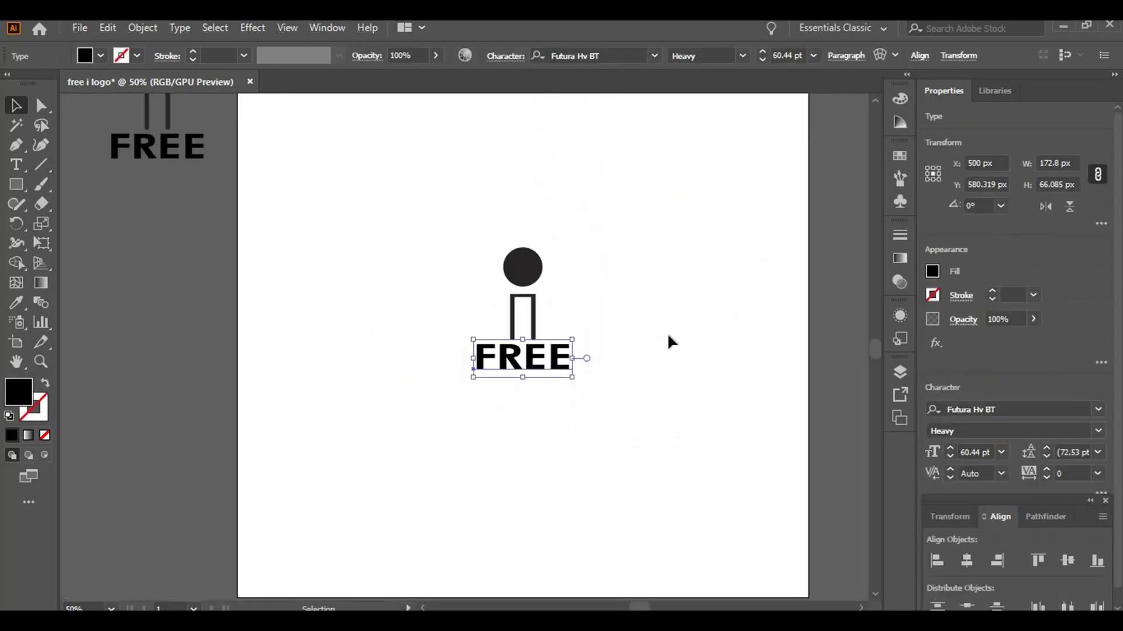
left_click_drag(585, 310, 788, 314)
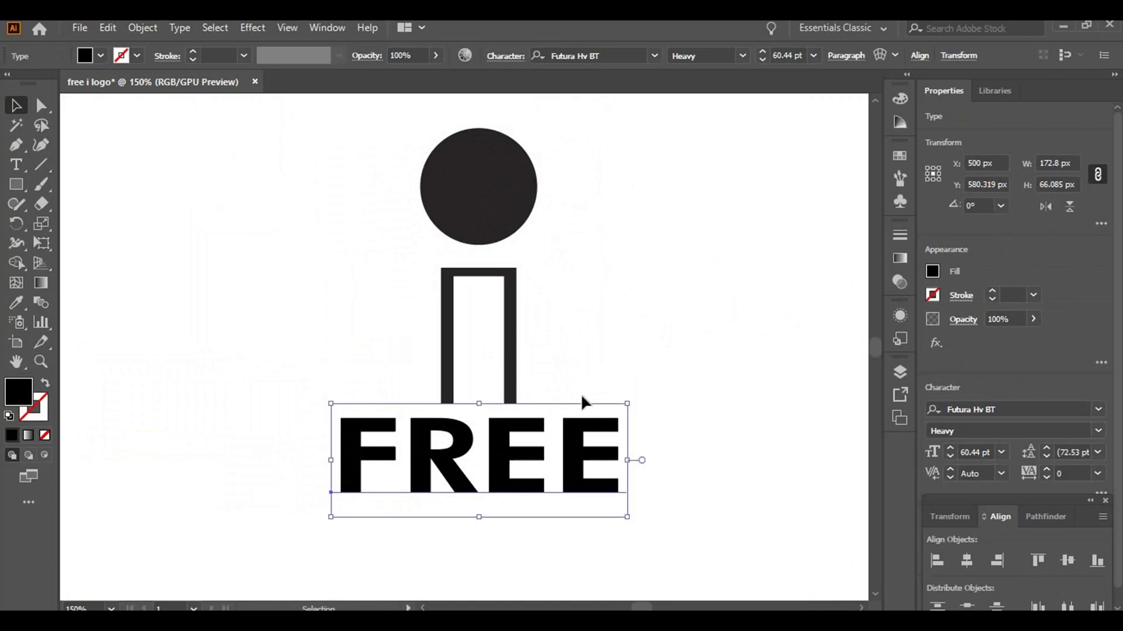
- Expand the FREE text into outlined shapes and select the letters
left_click(143, 28)
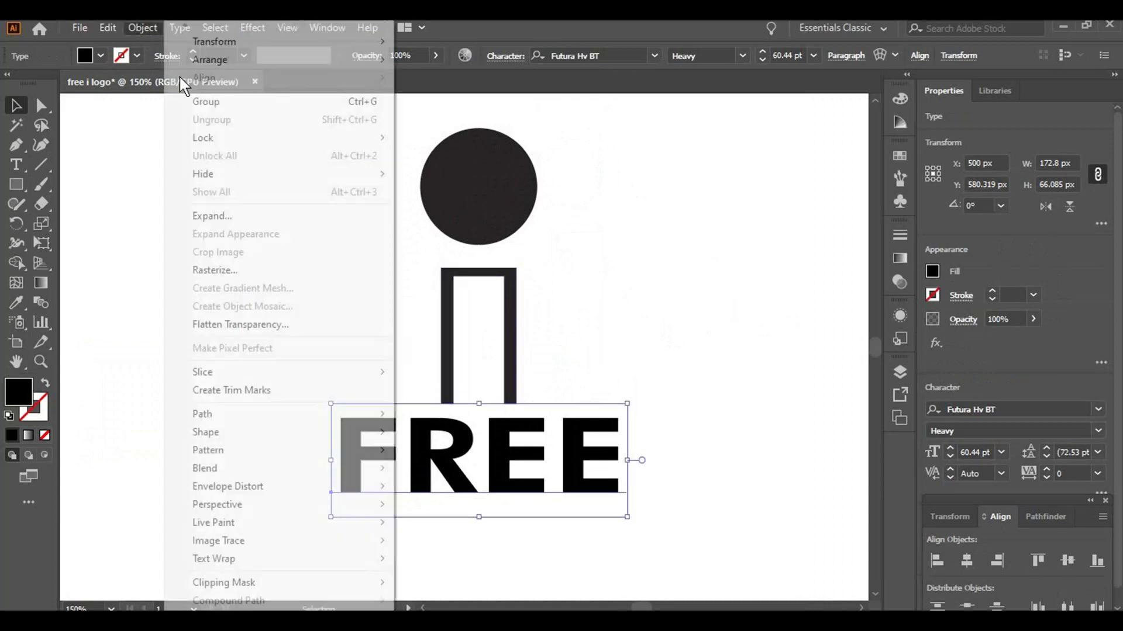
left_click(234, 217)
left_click(520, 416)
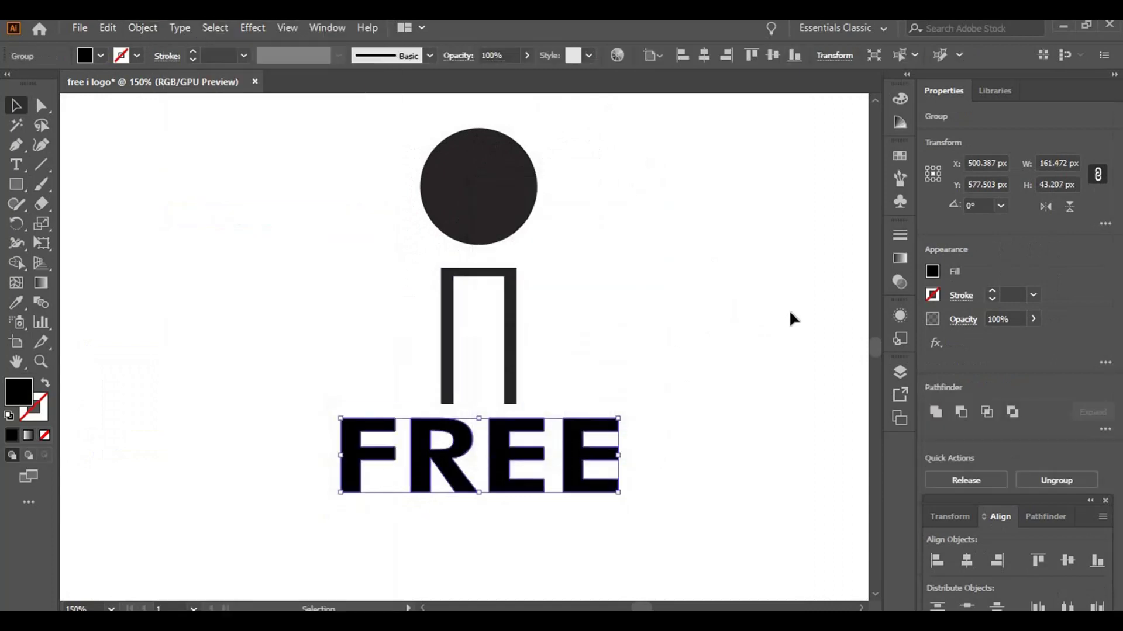
left_click(788, 307)
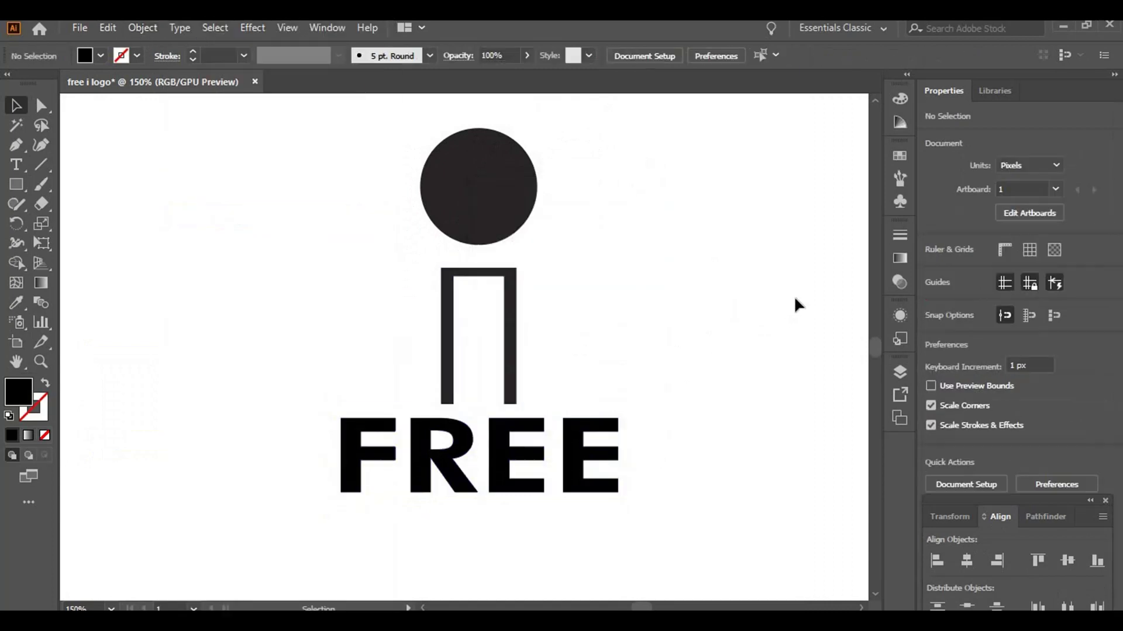
left_click(572, 446)
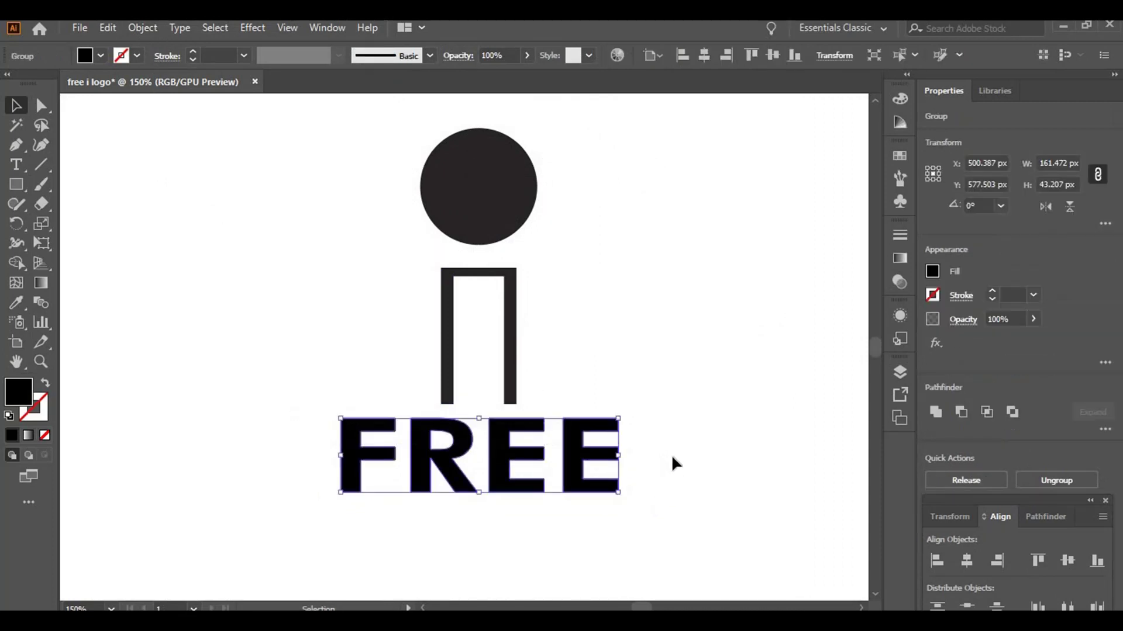
- Ungroup the FREE letters, then try distributing them and undo both attempts
right_click(665, 453)
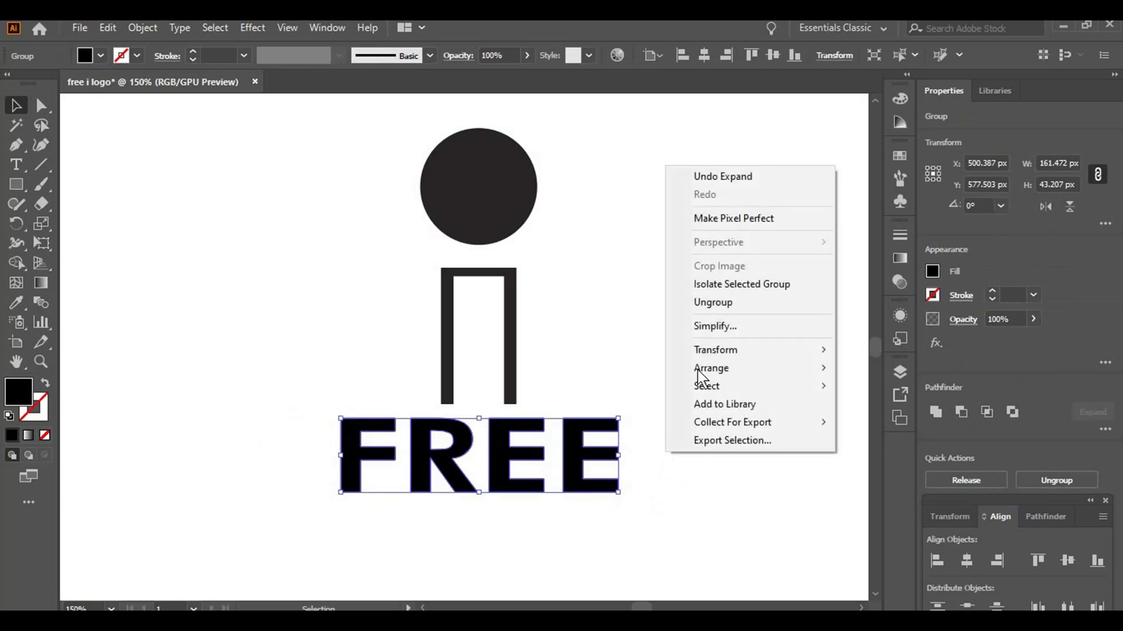
left_click(706, 303)
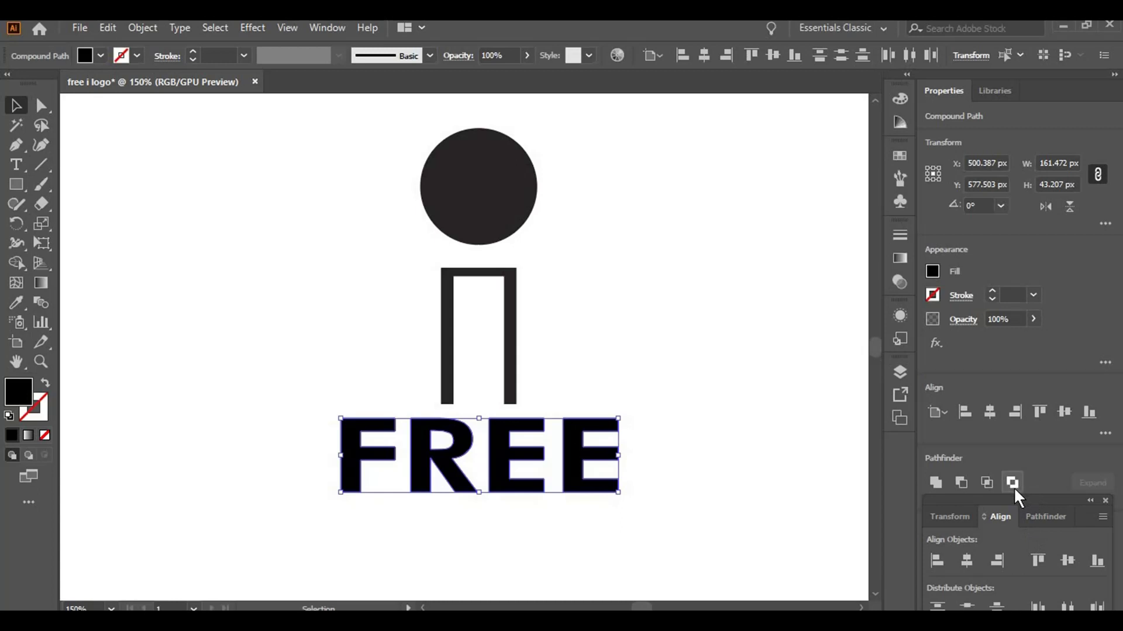
left_click_drag(1013, 500, 1011, 493)
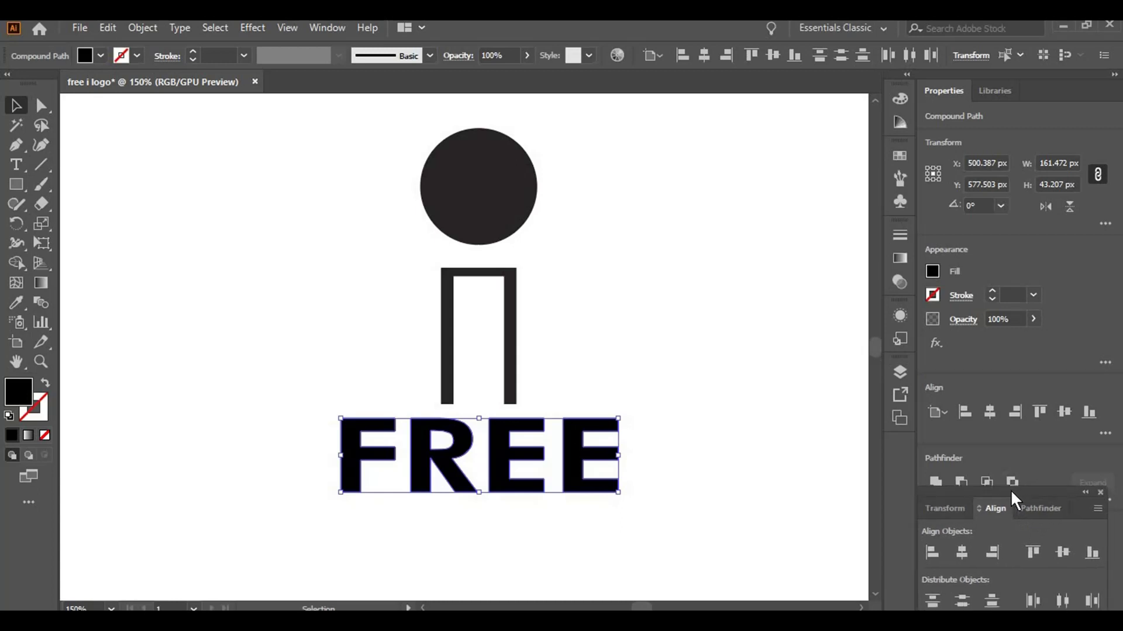
left_click(1041, 595)
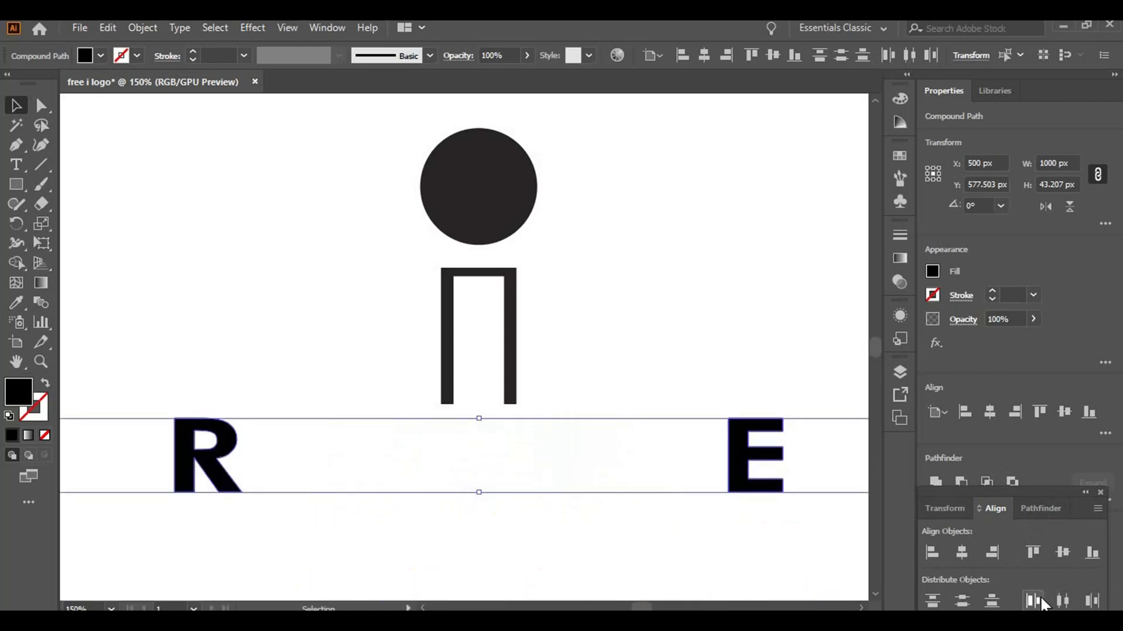
key("ctrl+z")
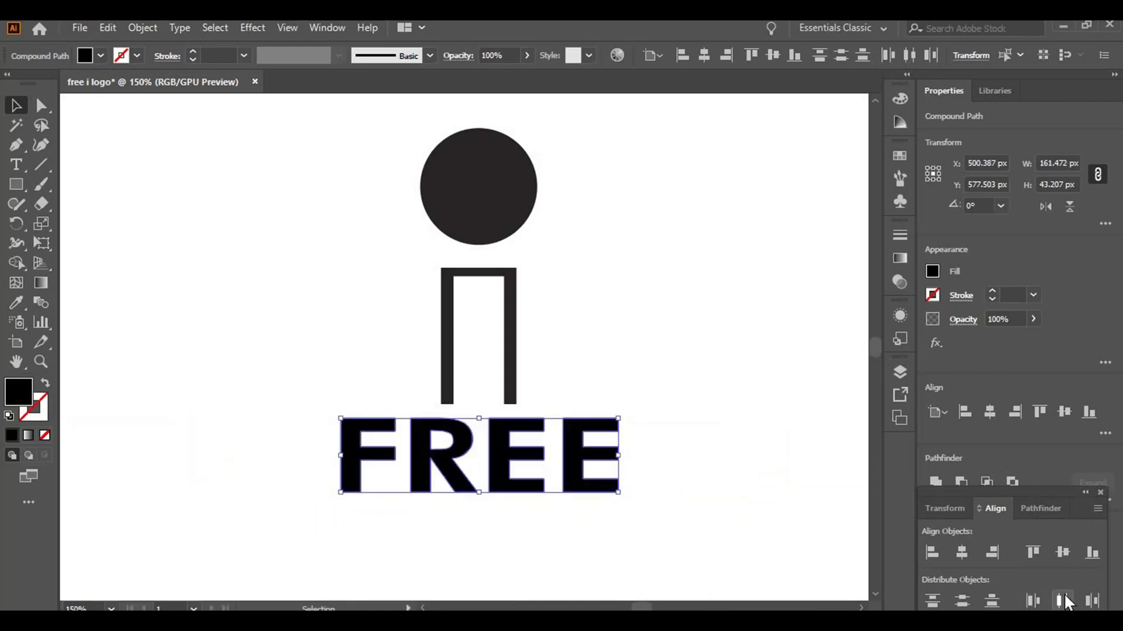
left_click(1064, 599)
key("ctrl+z")
- Fill the i's stem with a white-to-black gradient
scroll(849, 525, "down", 1)
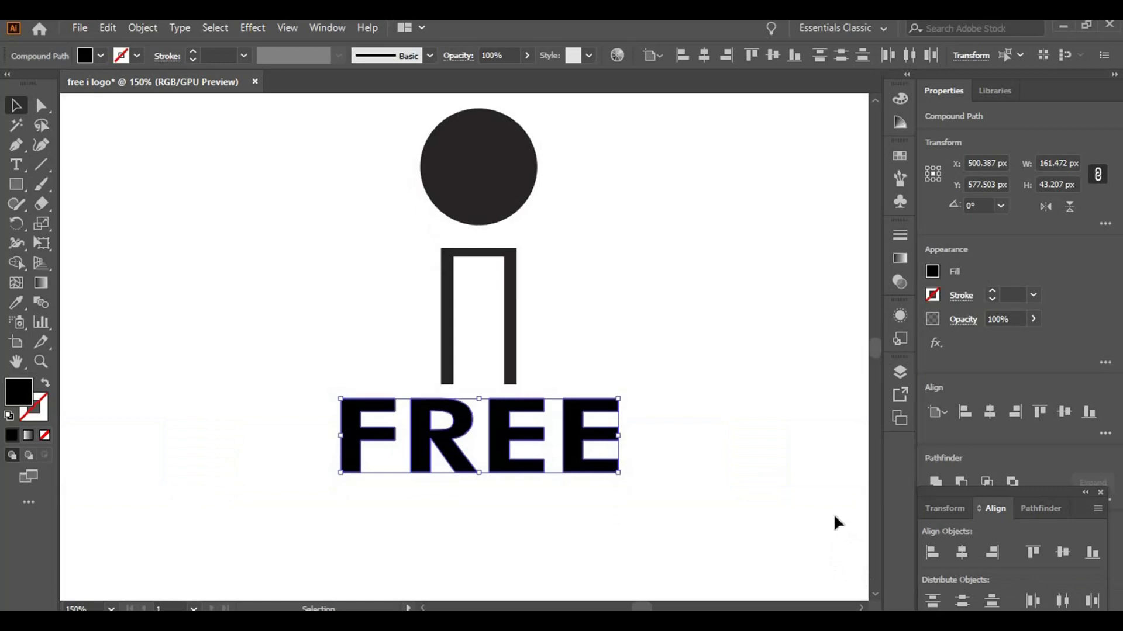
scroll(834, 516, "up", 2)
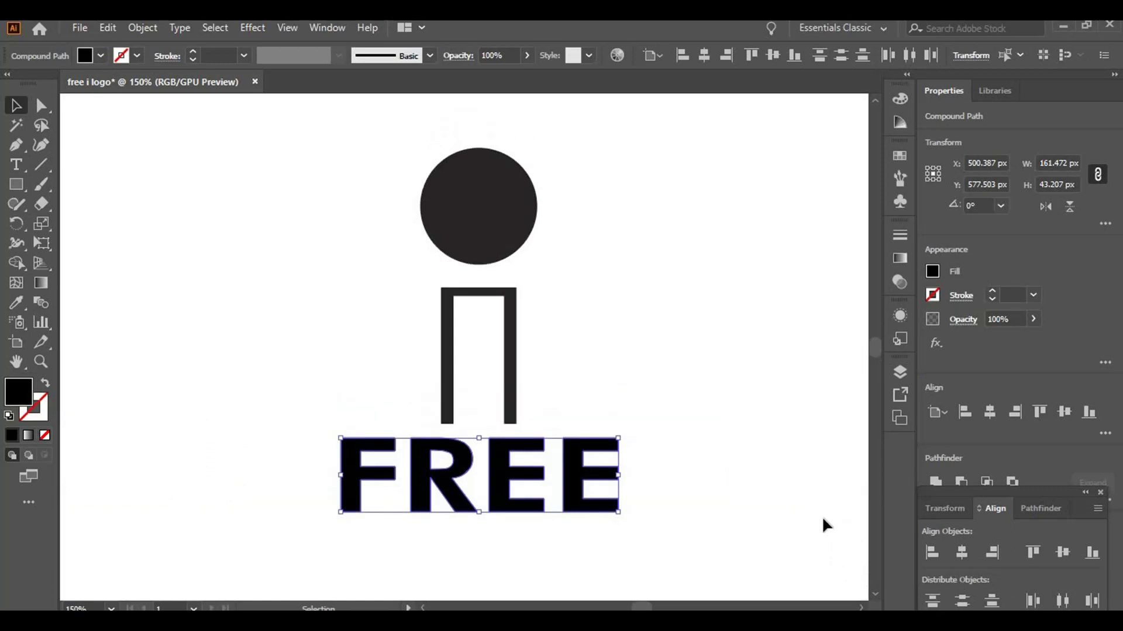
left_click(900, 259)
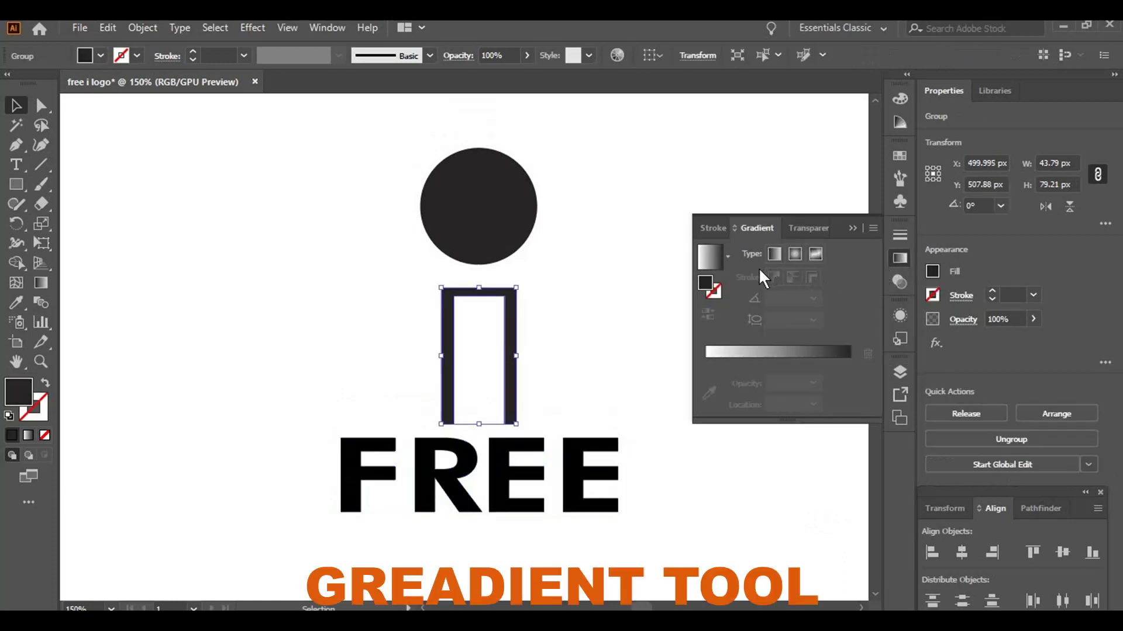
left_click(718, 265)
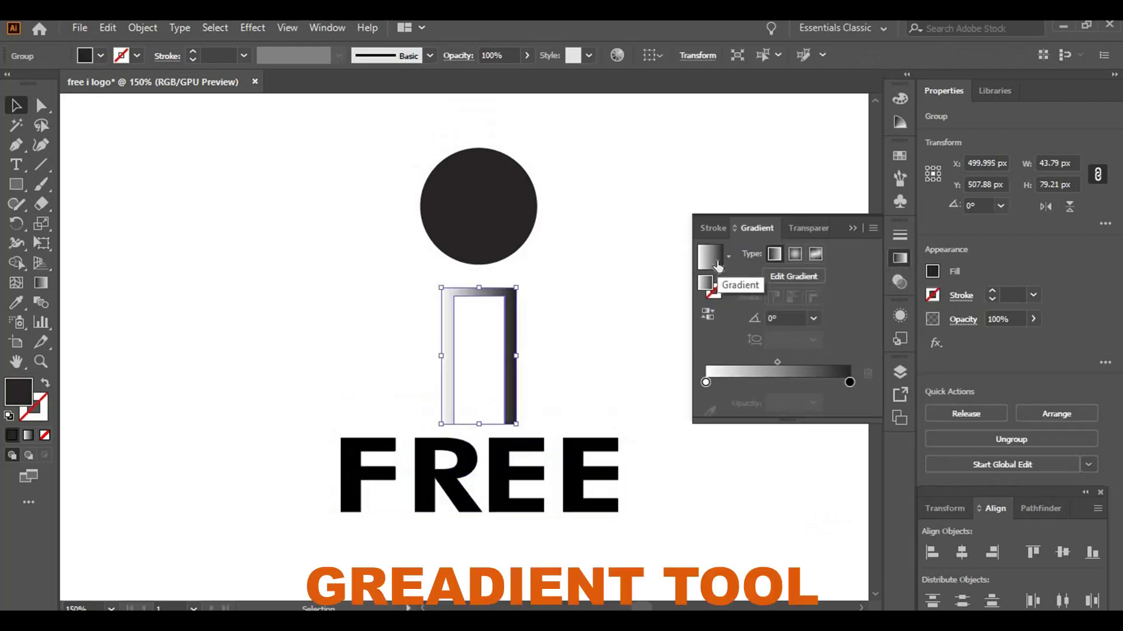
- Inspect the left gradient stop's colour in Grayscale and Swatches views
left_click(705, 381)
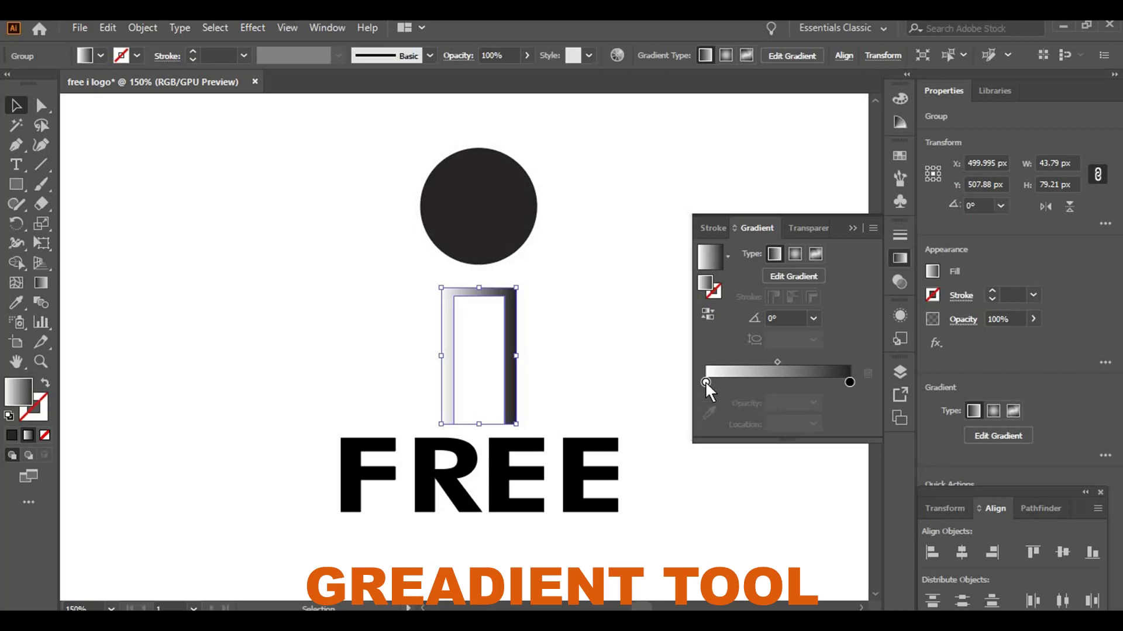
left_click(710, 409)
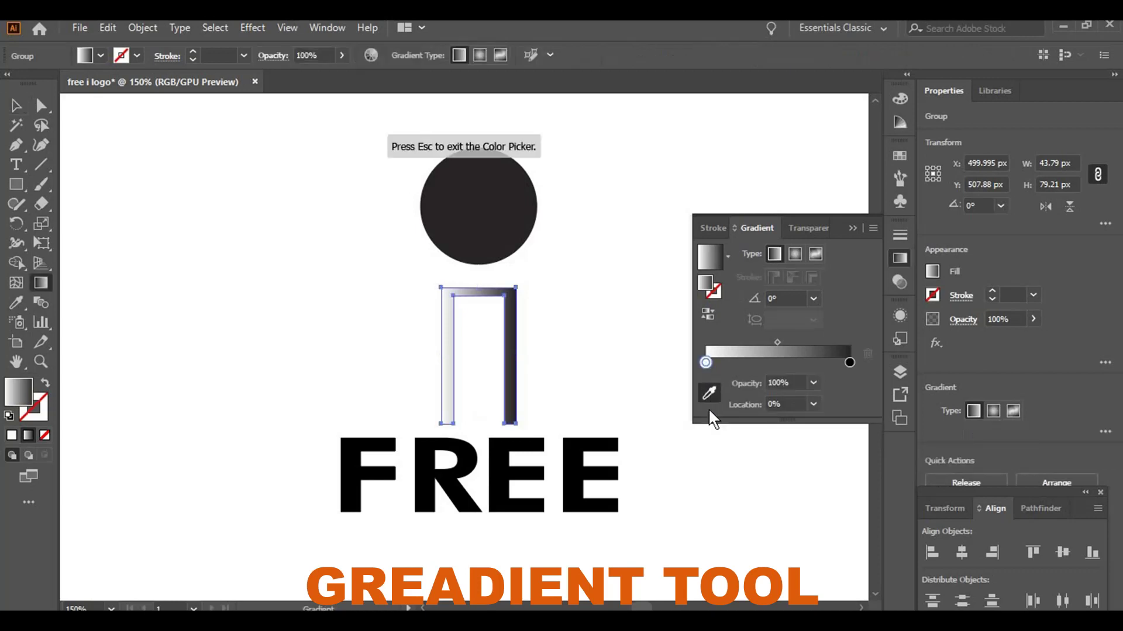
double_click(705, 362)
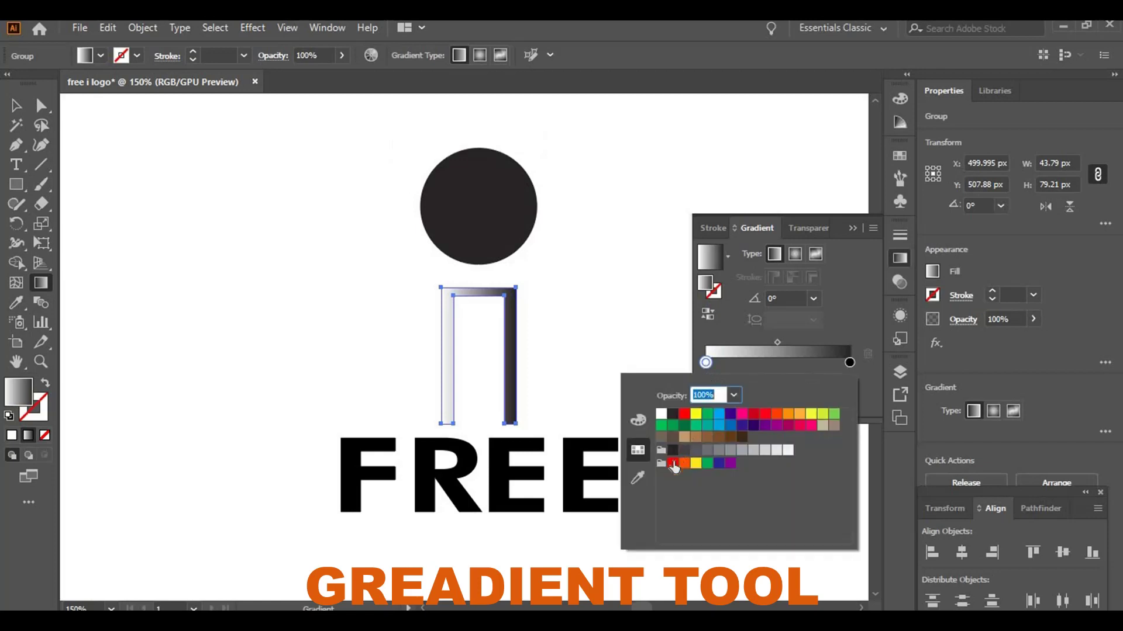
left_click(647, 422)
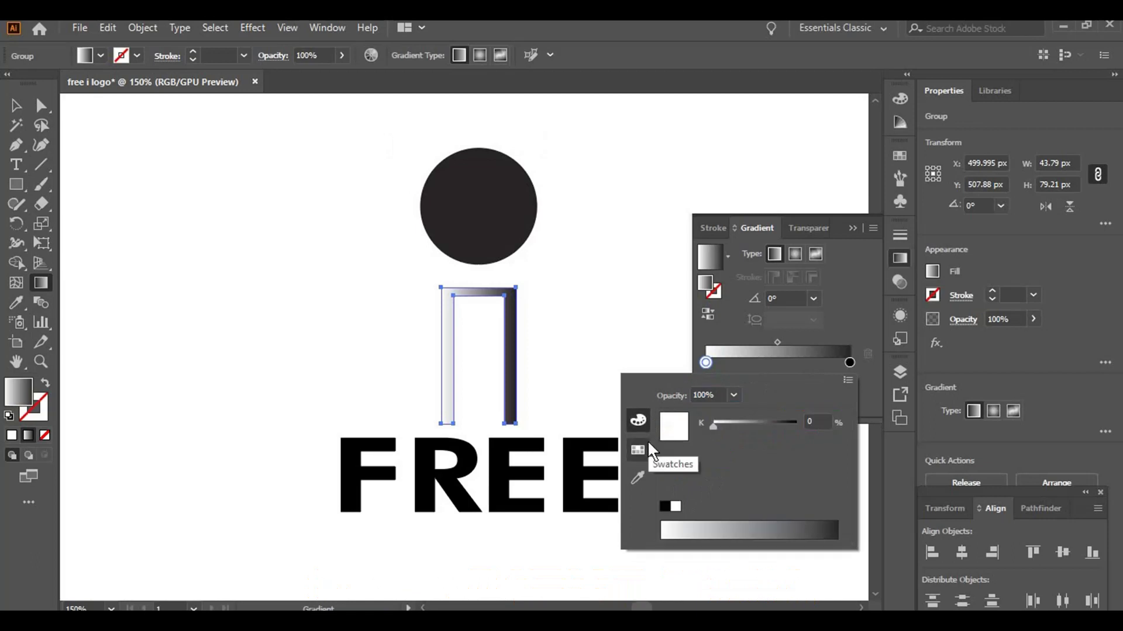
left_click(646, 442)
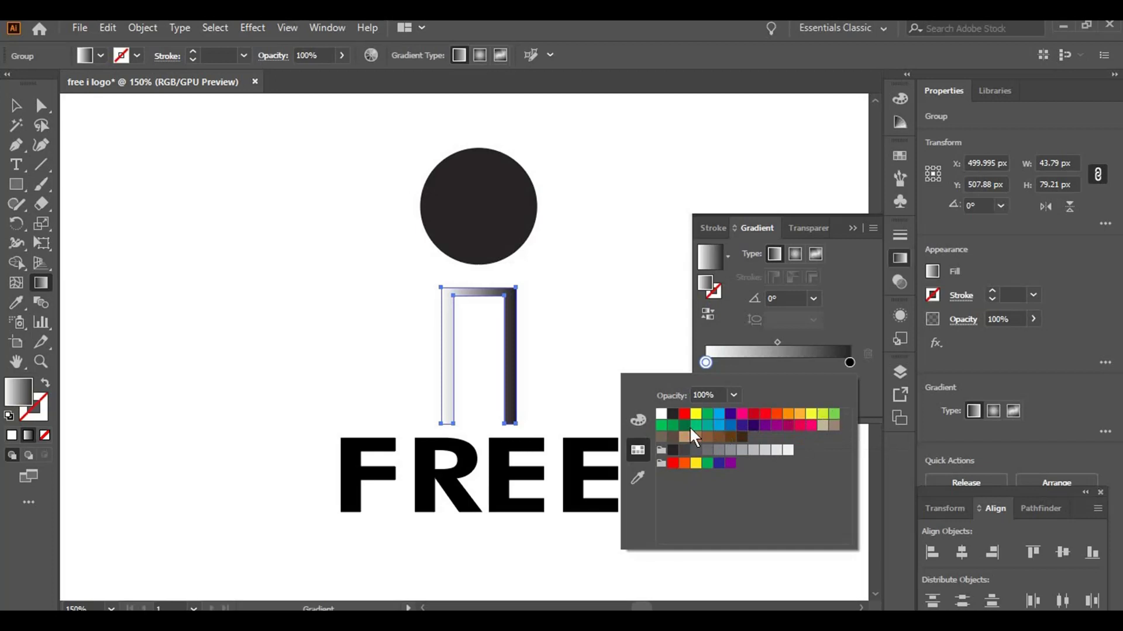
key("Escape")
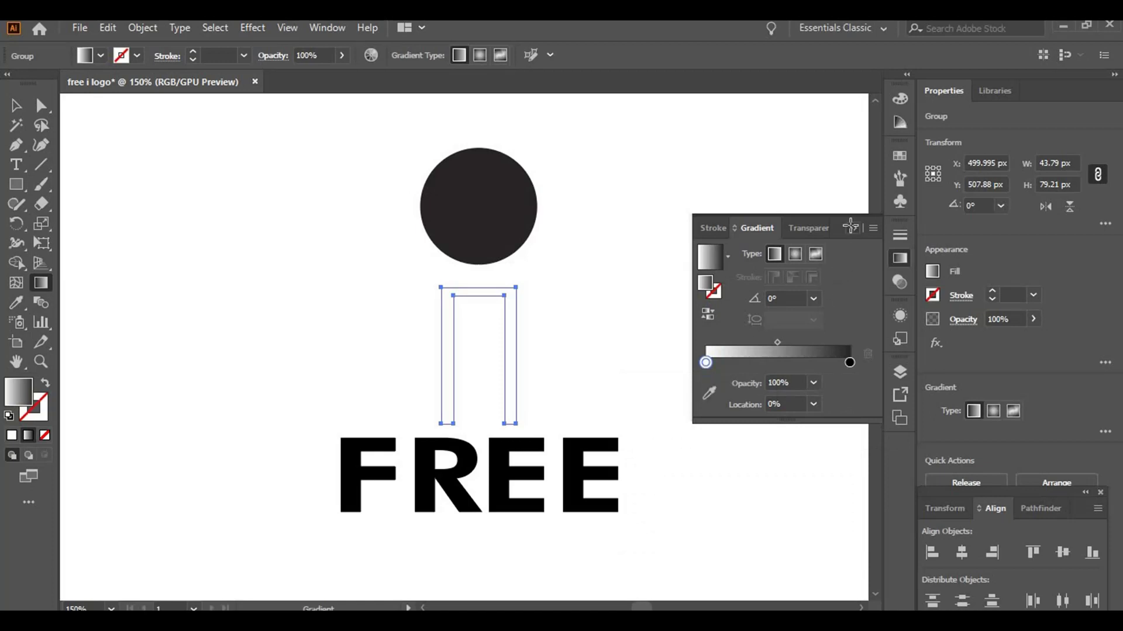
- Set the left gradient stop to grayscale K 0 white
left_click(894, 234)
left_click(899, 257)
double_click(708, 367)
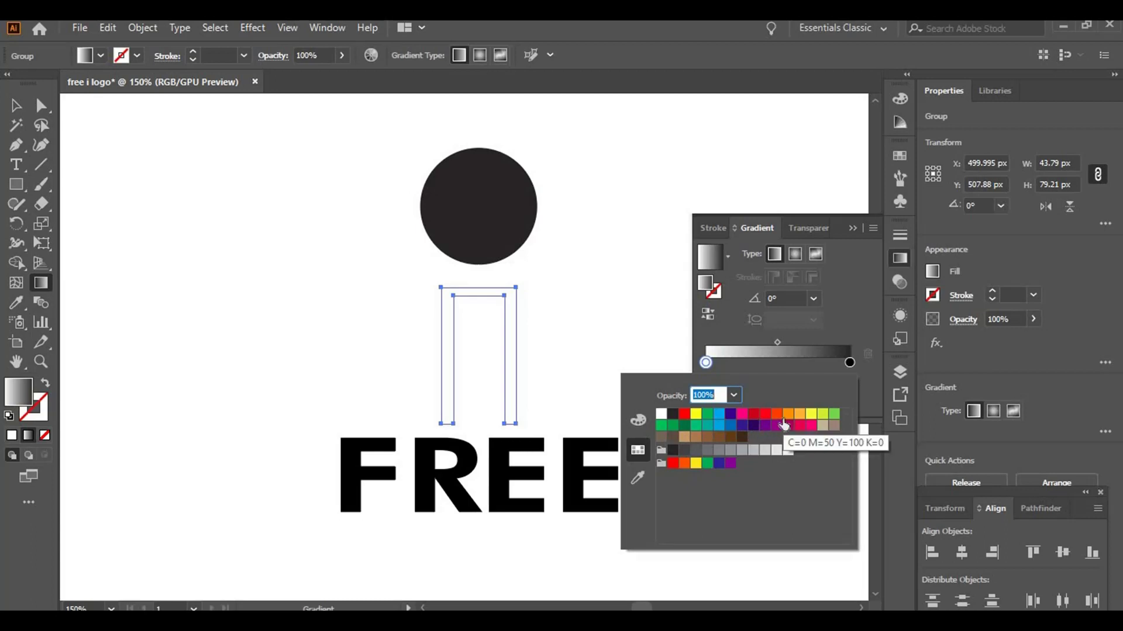
left_click(642, 419)
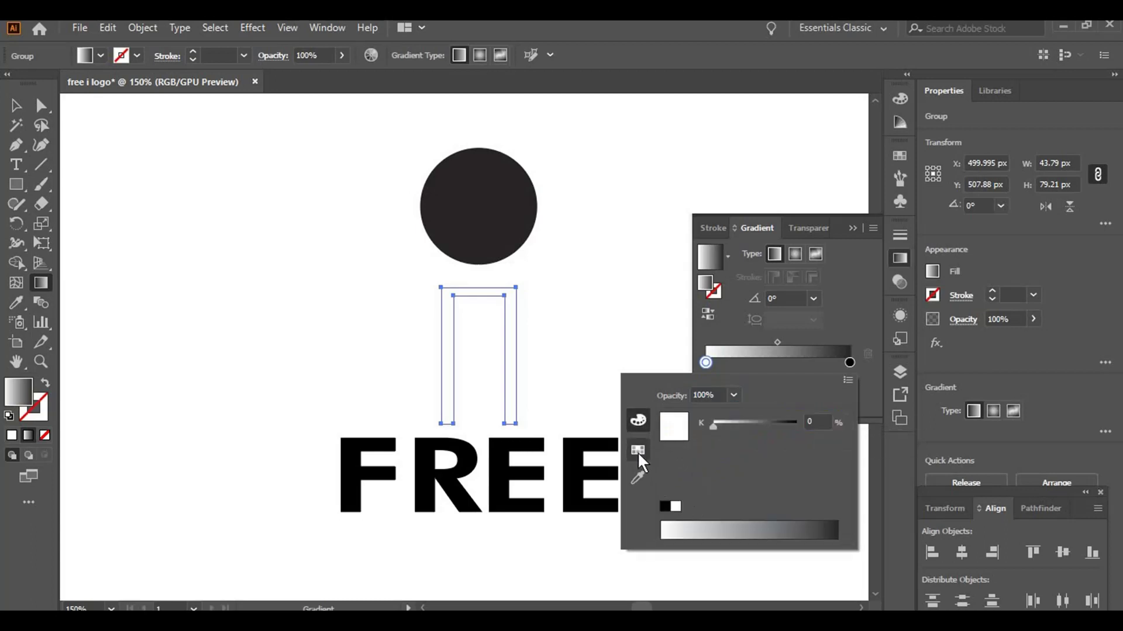
left_click(705, 363)
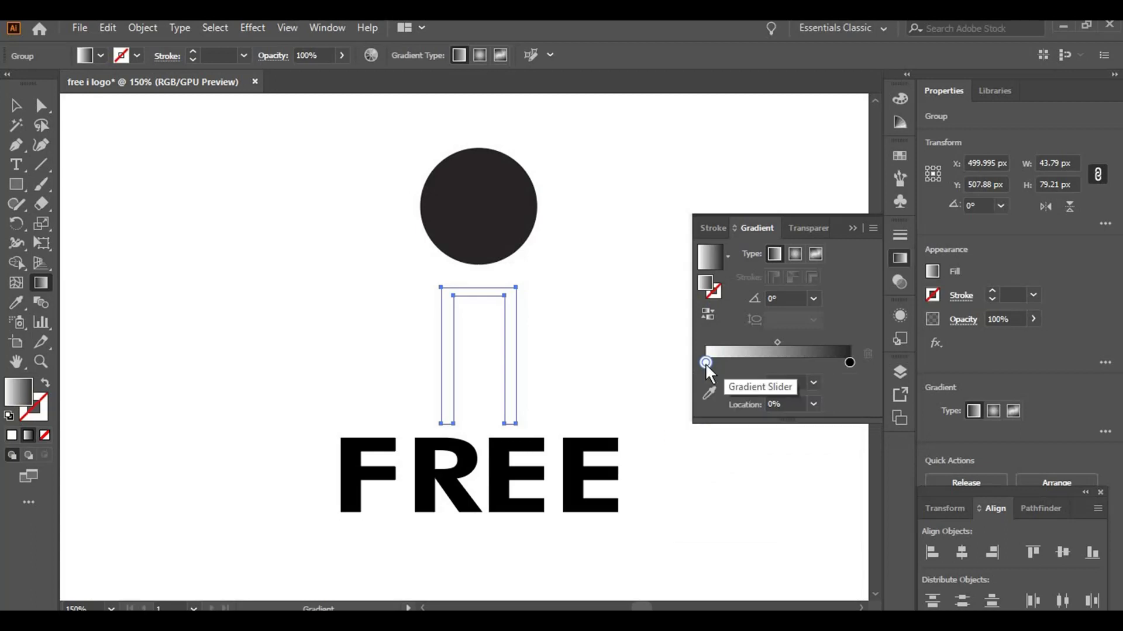
- Angle the stem's gradient along its length and recentre the gradient dot above the stem
mouse_move(481, 349)
left_mouse_down()
mouse_move(459, 313)
mouse_move(446, 313)
mouse_move(489, 329)
mouse_move(439, 395)
mouse_move(373, 401)
mouse_move(498, 351)
mouse_move(491, 333)
mouse_move(441, 321)
mouse_move(338, 324)
left_mouse_up()
mouse_move(246, 258)
left_mouse_down()
mouse_move(523, 375)
mouse_move(509, 421)
mouse_move(462, 418)
mouse_move(478, 312)
mouse_move(469, 302)
left_mouse_up()
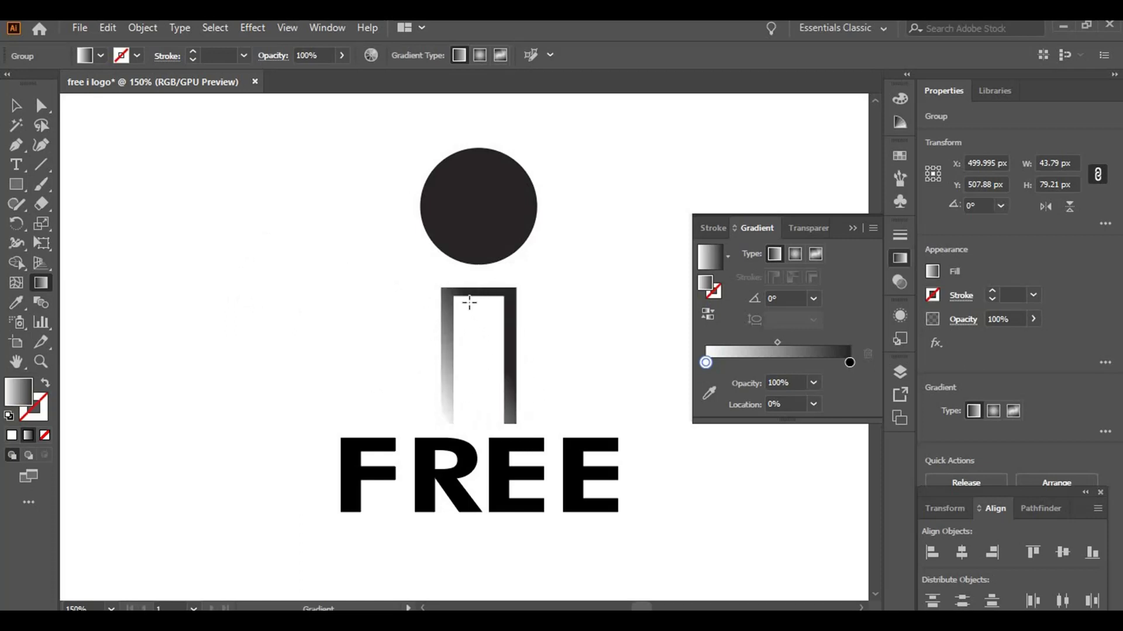
left_click_drag(255, 203, 447, 221)
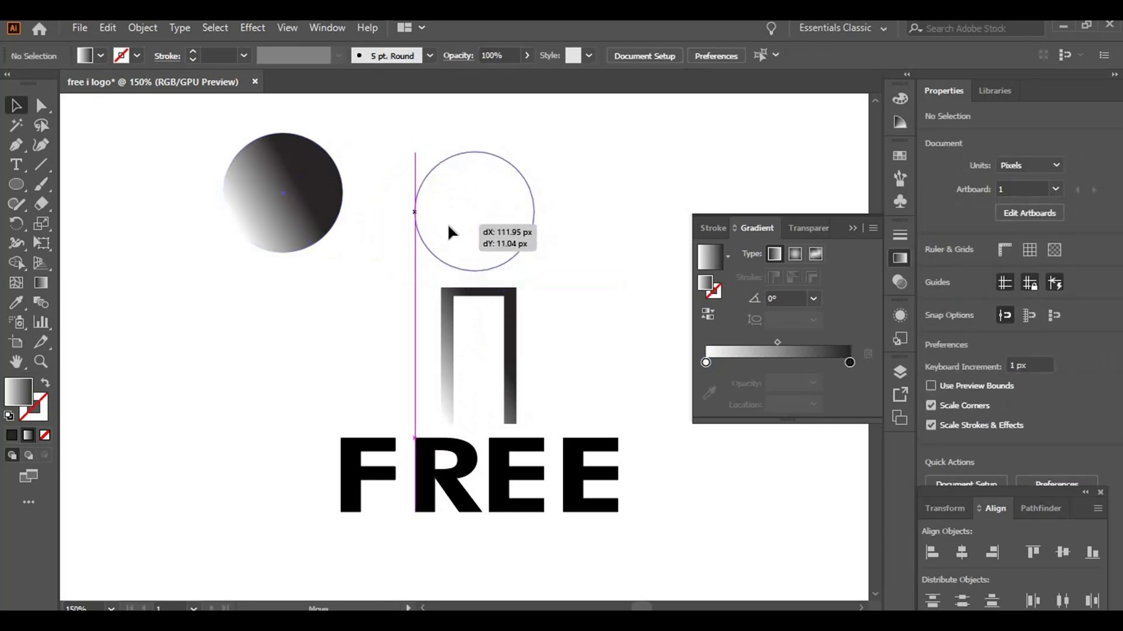
left_click_drag(448, 227, 456, 225)
key("ctrl+minus")
key("ctrl+minus")
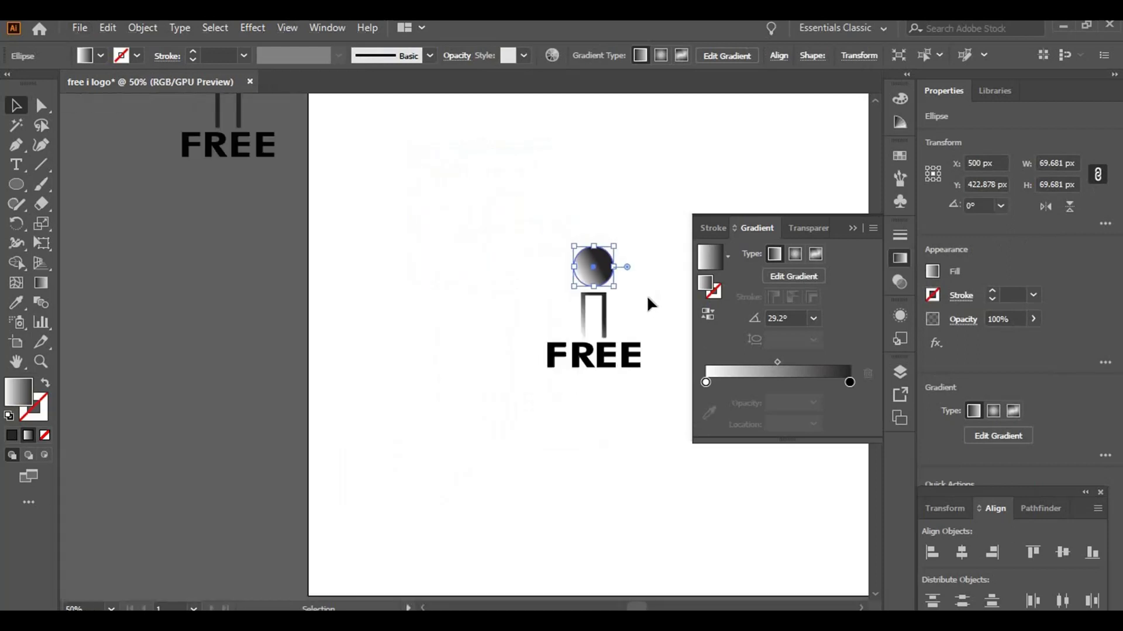
key("ctrl+plus")
left_click(647, 296)
key("ctrl+minus")
key("ctrl+minus")
key("ctrl+minus")
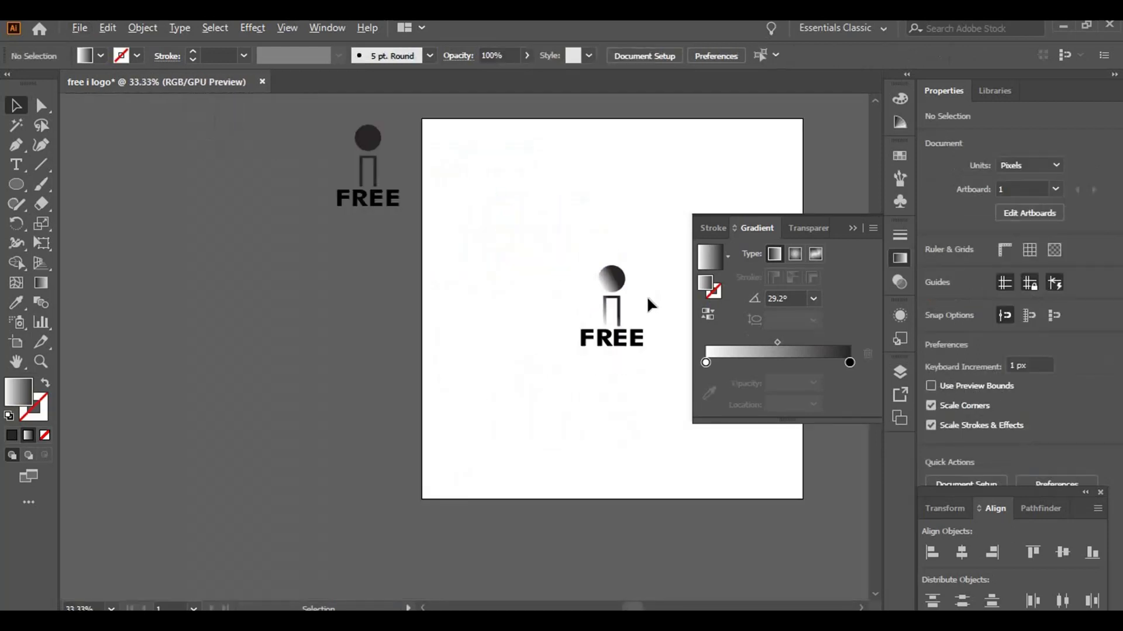
- Apply the White, Black gradient preset to the FREE letters
scroll(647, 296, "up", 2)
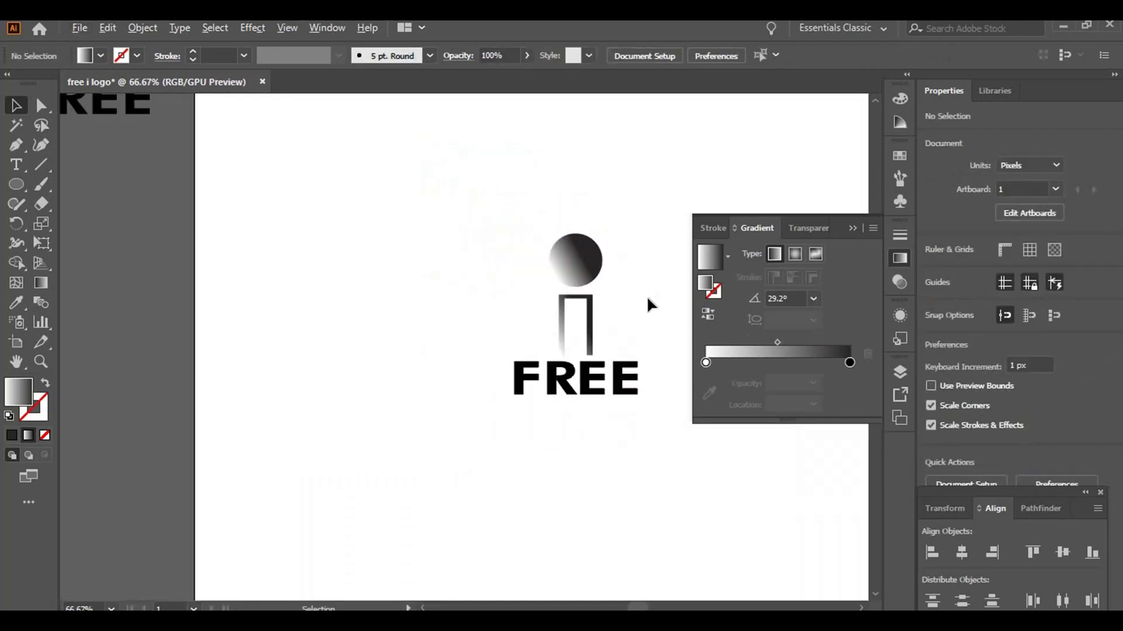
scroll(647, 296, "up", 1)
scroll(647, 296, "up", 1)
scroll(459, 225, "down", 2)
left_click(468, 332)
left_click(728, 256)
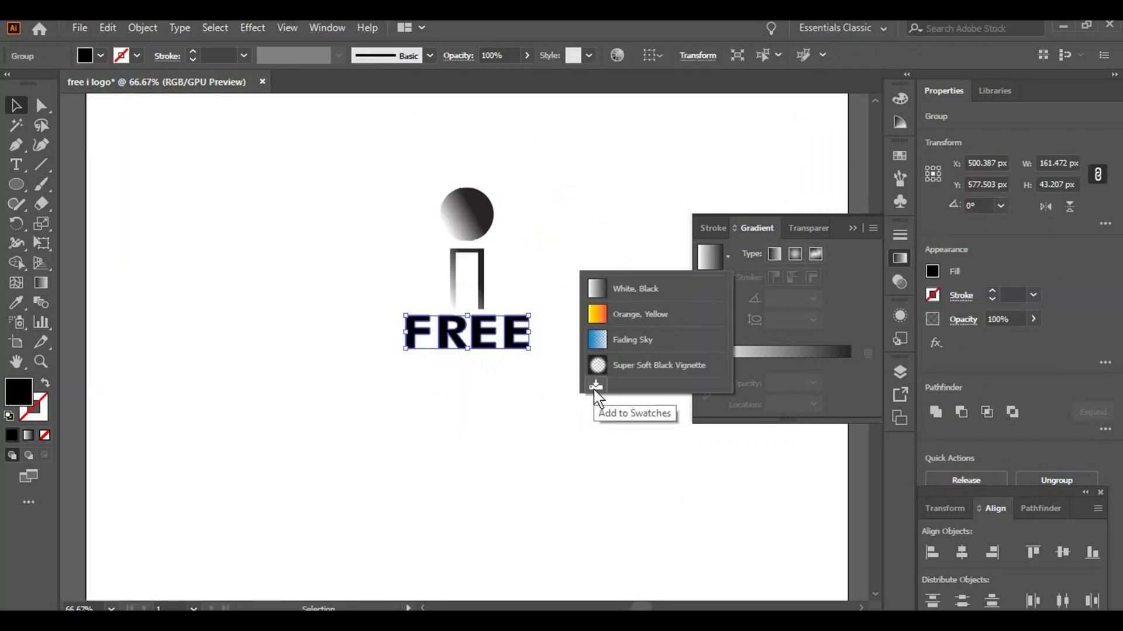
left_click(632, 293)
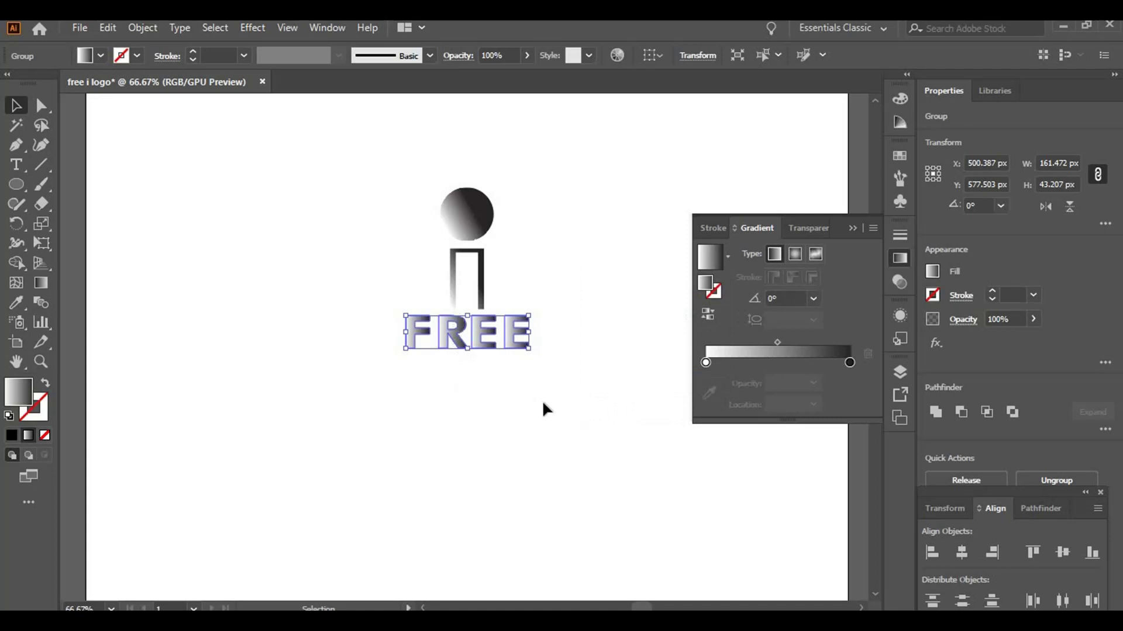
left_click(852, 364)
- Reselect FREE and try Radial and Freeform gradient types on it
left_click(500, 353)
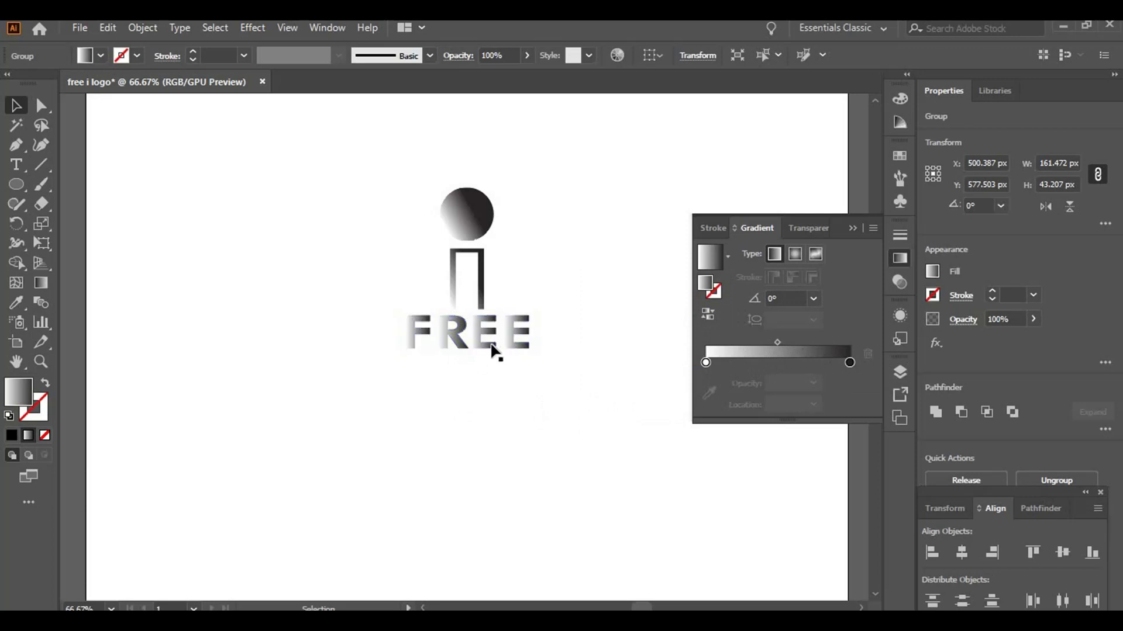
double_click(491, 349)
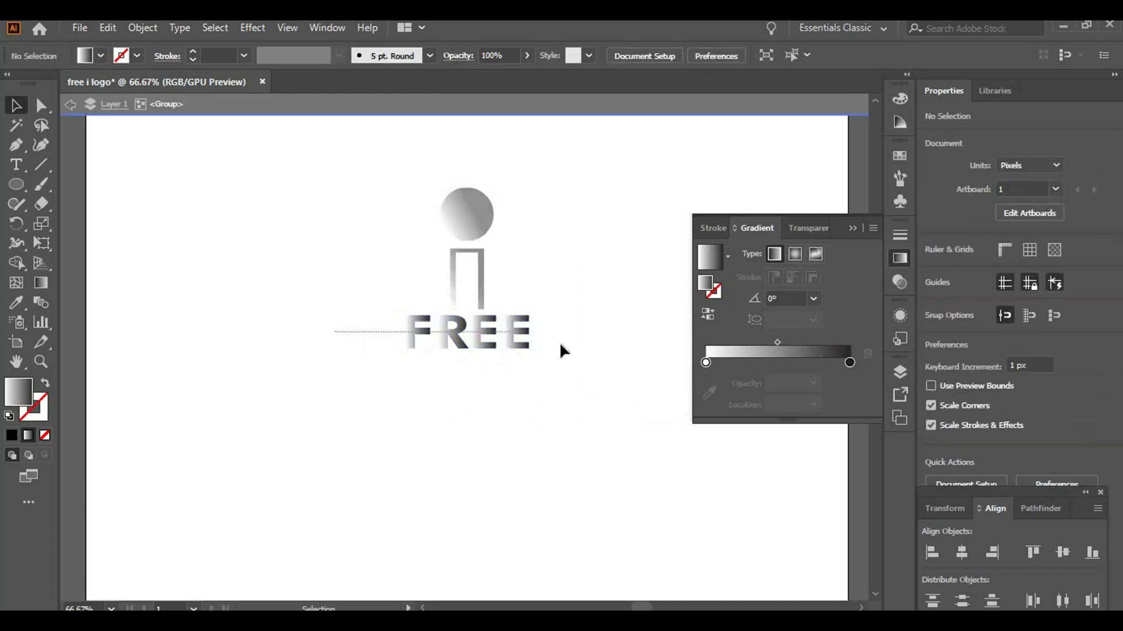
double_click(599, 389)
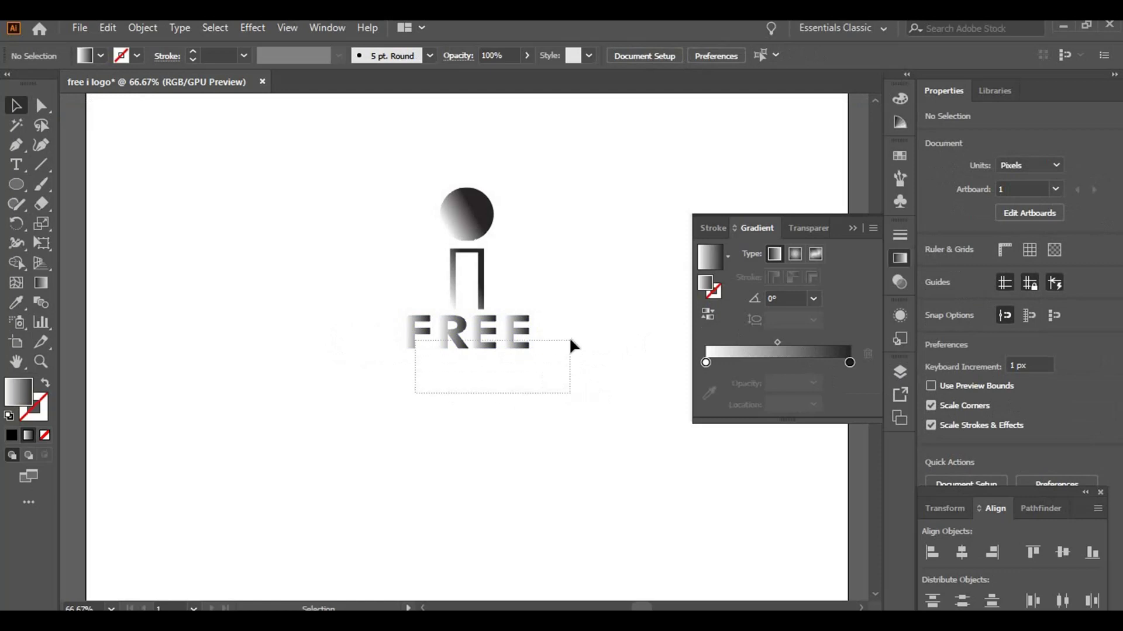
left_click_drag(414, 400, 571, 340)
left_click(792, 258)
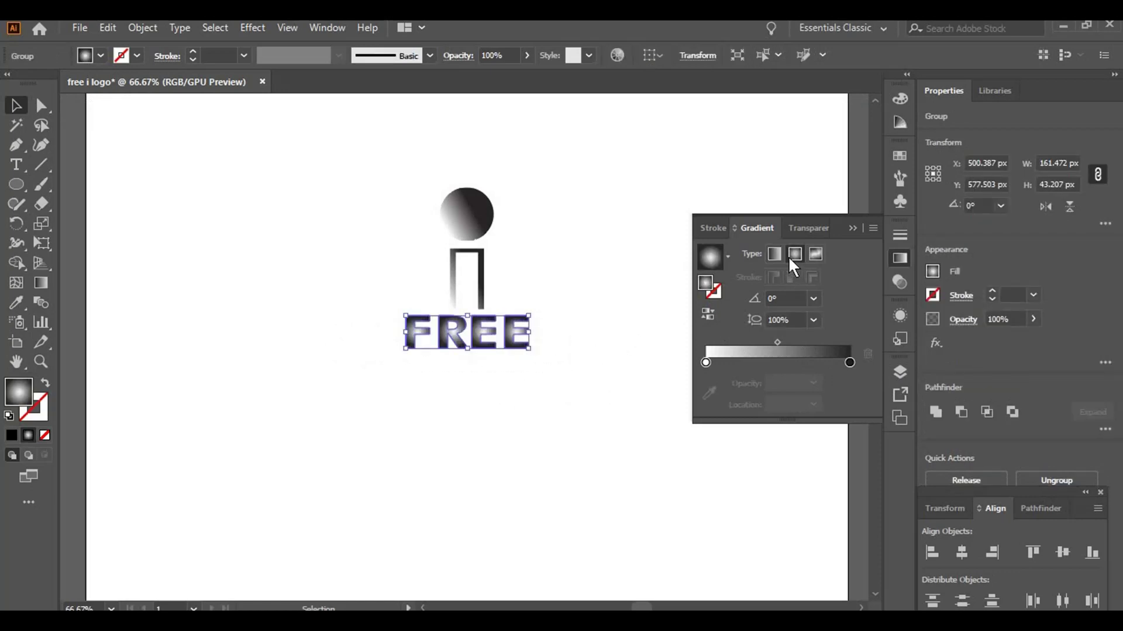
left_click(815, 257)
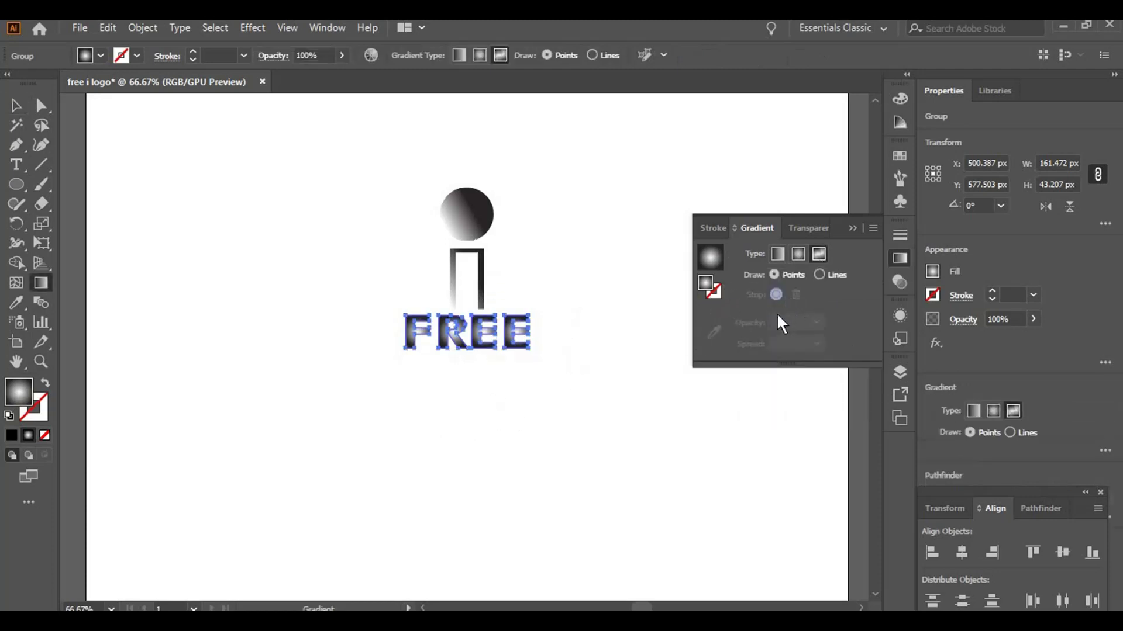
left_click(16, 105)
key("ctrl+minus")
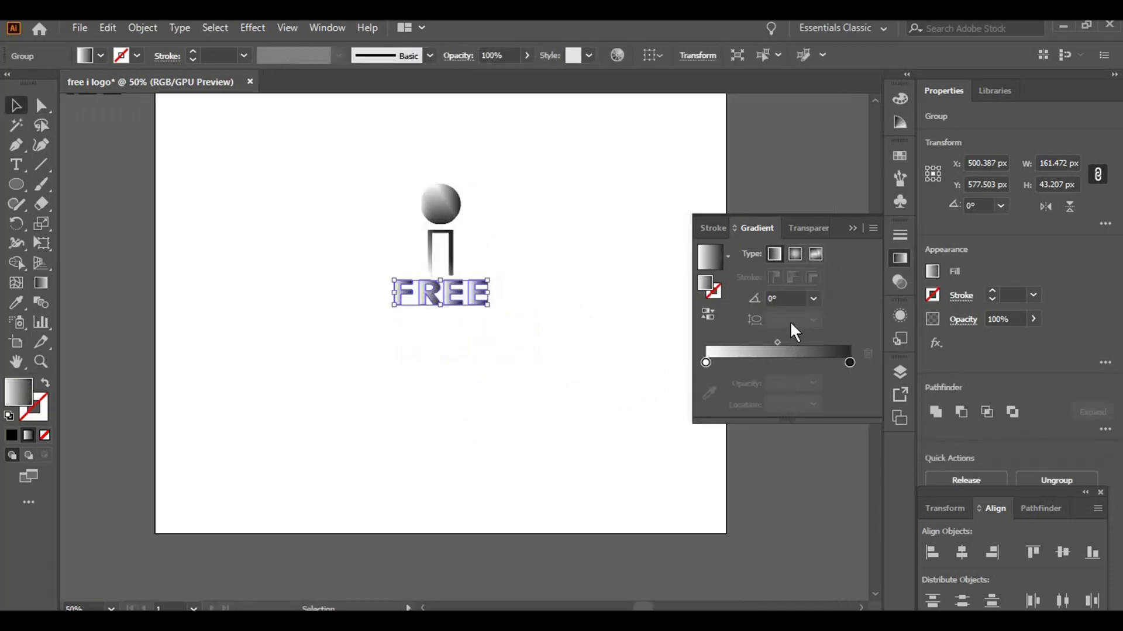
- Drag the FREE gradient's midpoint, previewing it until it reads 73.59%
mouse_move(778, 342)
left_mouse_down()
mouse_move(724, 343)
mouse_move(831, 342)
left_mouse_up()
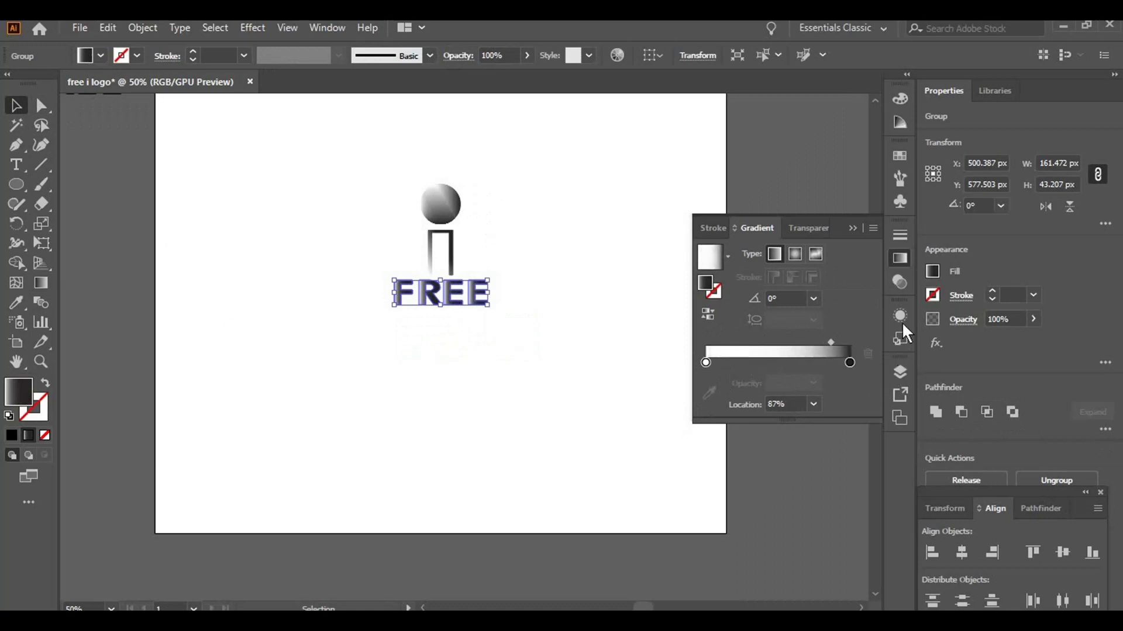
left_click(389, 360)
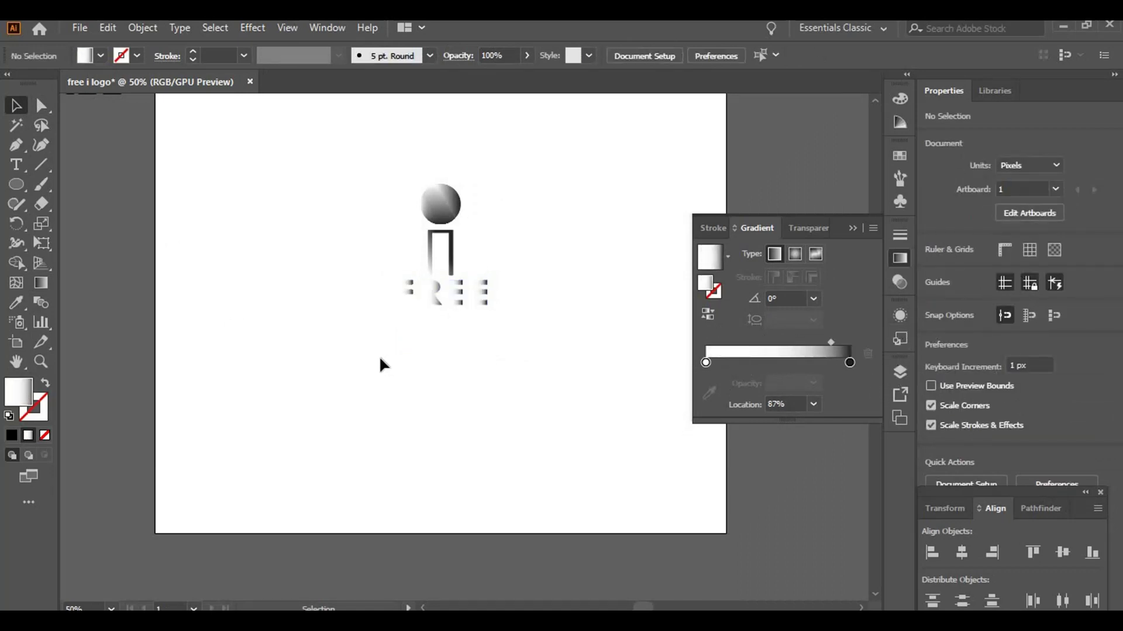
left_click_drag(317, 358, 542, 278)
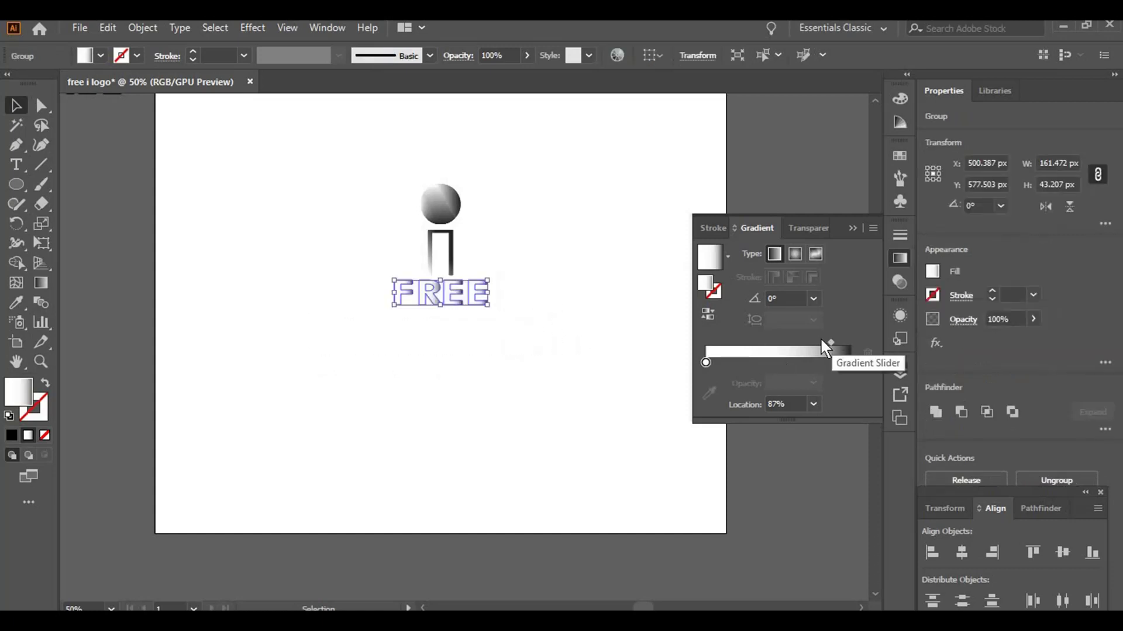
left_click_drag(830, 343, 812, 342)
left_click(469, 475)
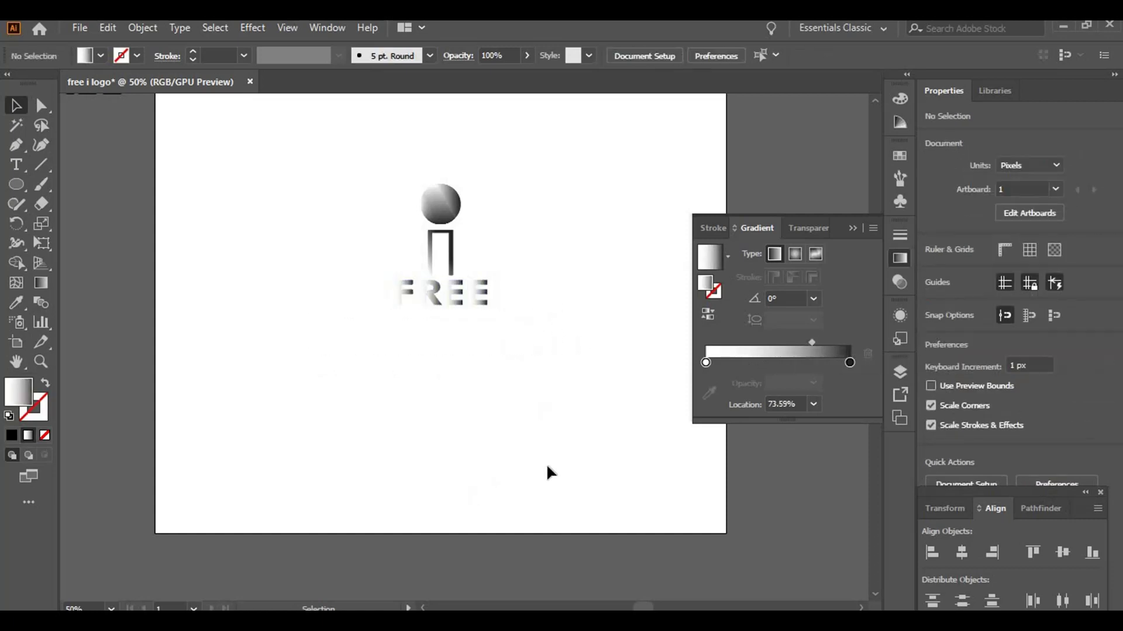
- Nudge the FREE gradient midpoint to 70.8% and preview the result
scroll(548, 471, "up", 3)
mouse_move(344, 453)
left_mouse_down()
mouse_move(513, 394)
mouse_move(523, 376)
left_mouse_up()
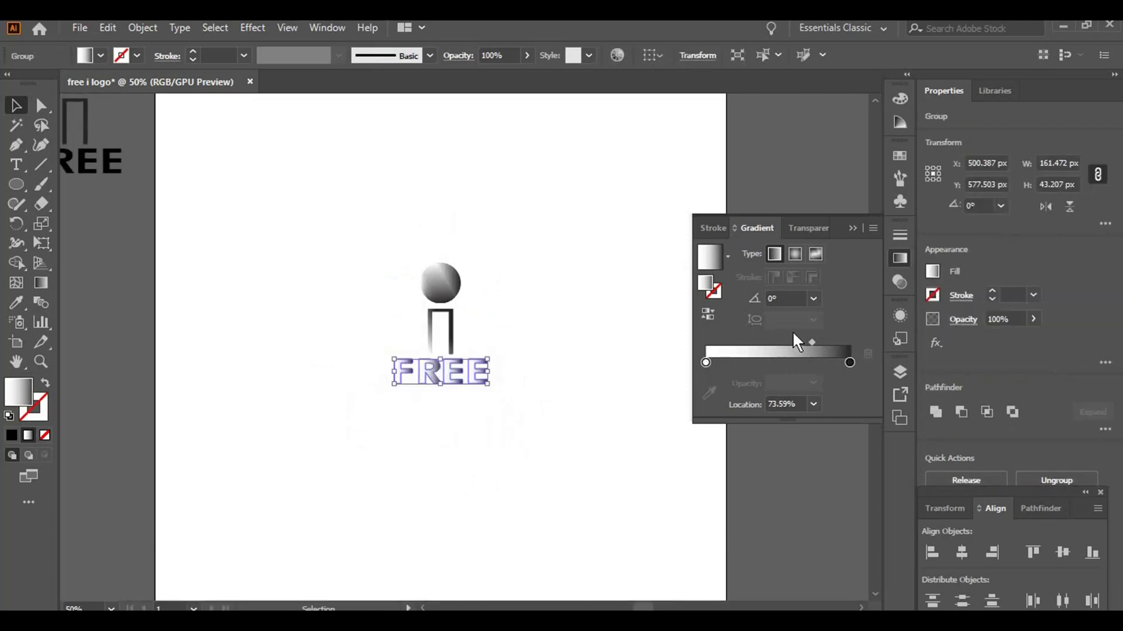
left_click_drag(810, 341, 807, 341)
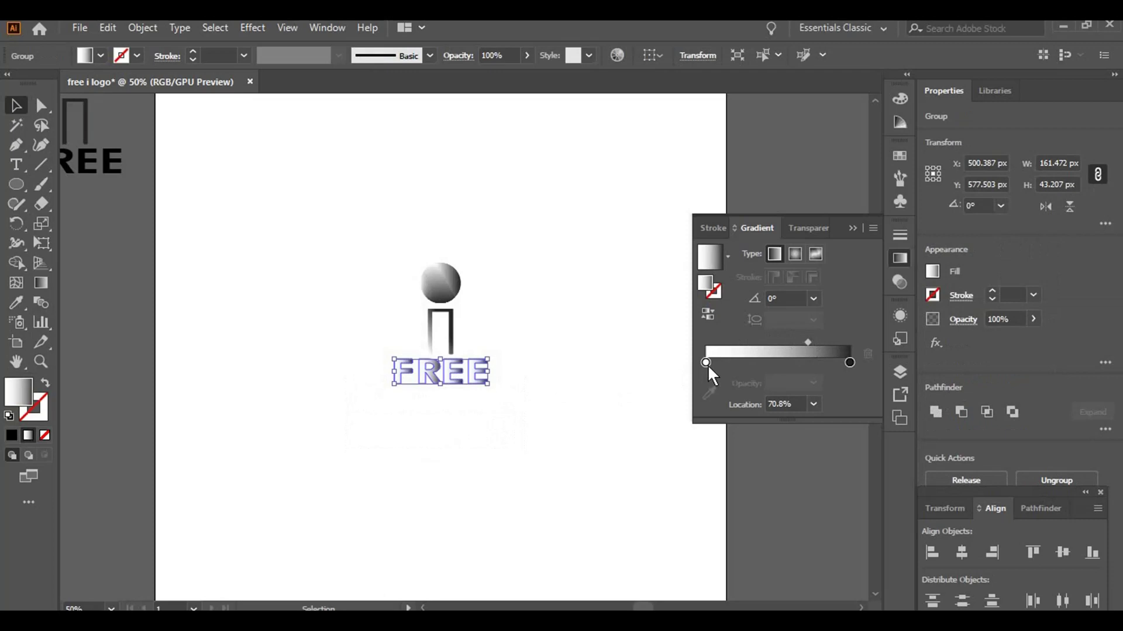
left_click(584, 433)
left_click_drag(525, 411, 557, 373)
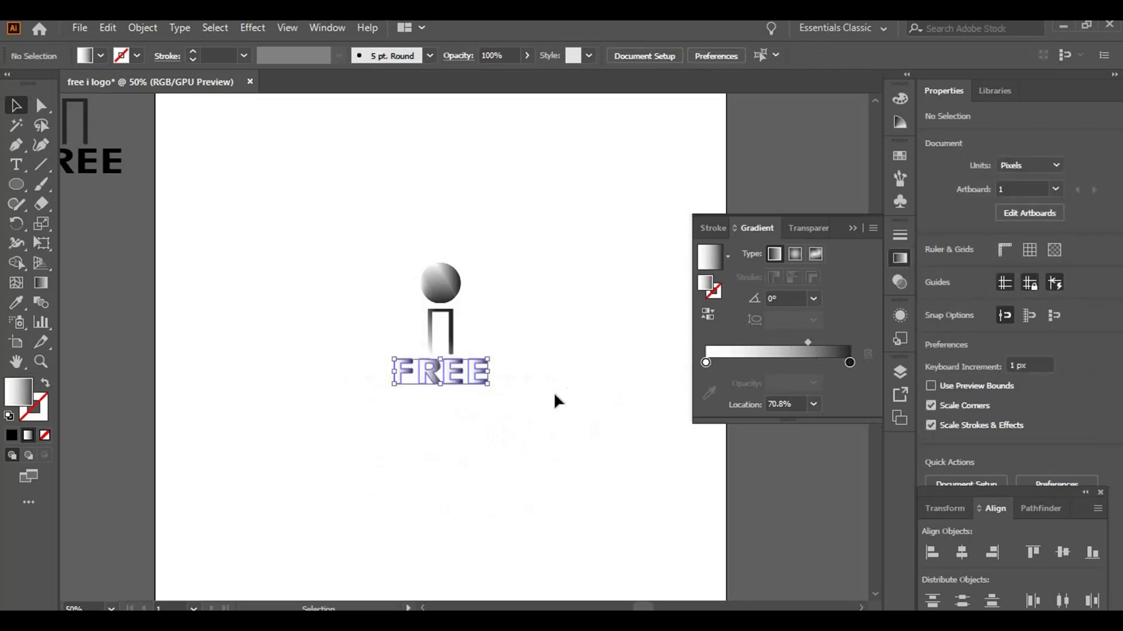
left_click(514, 475)
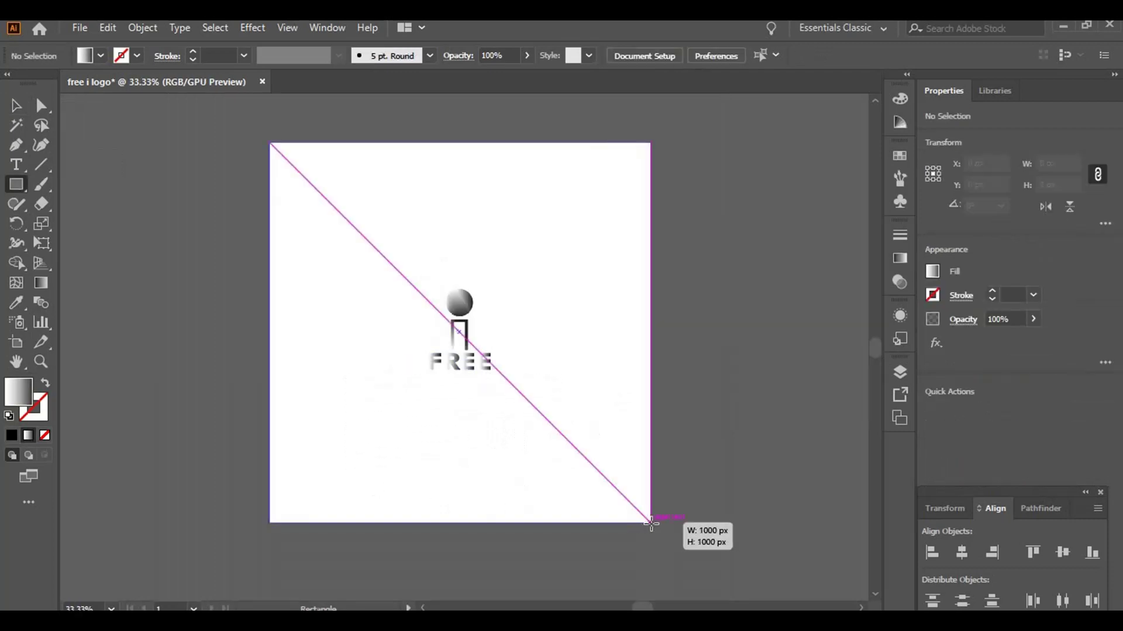
- Draw a 1000 px square covering the artboard and fill it solid black
left_click_drag(653, 526, 651, 524)
left_click(16, 106)
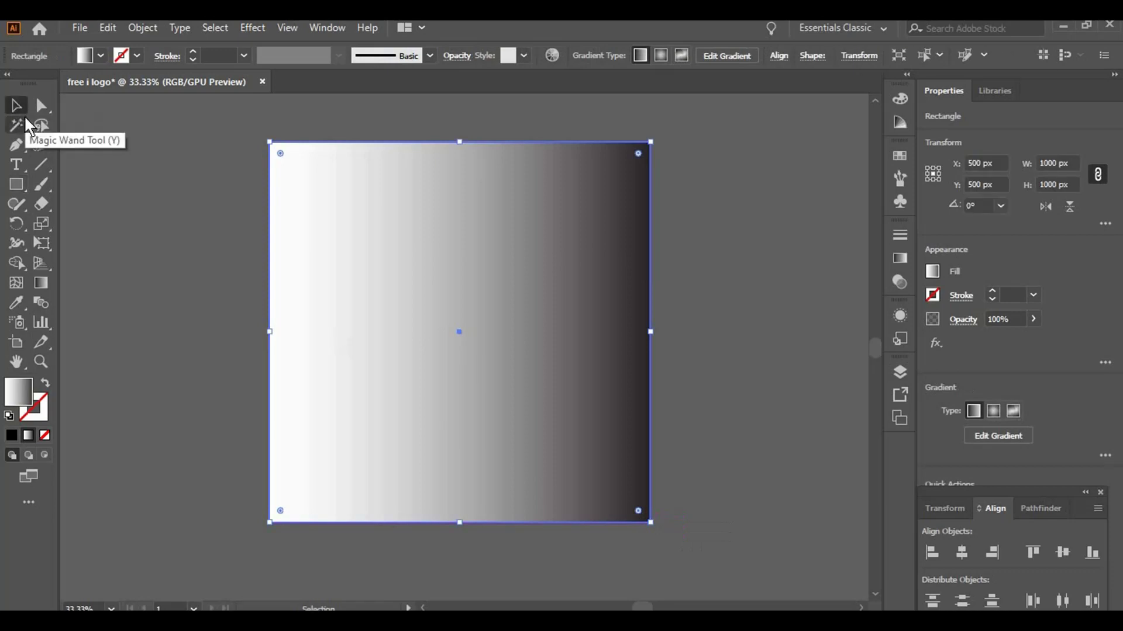
left_click(933, 274)
left_click(700, 267)
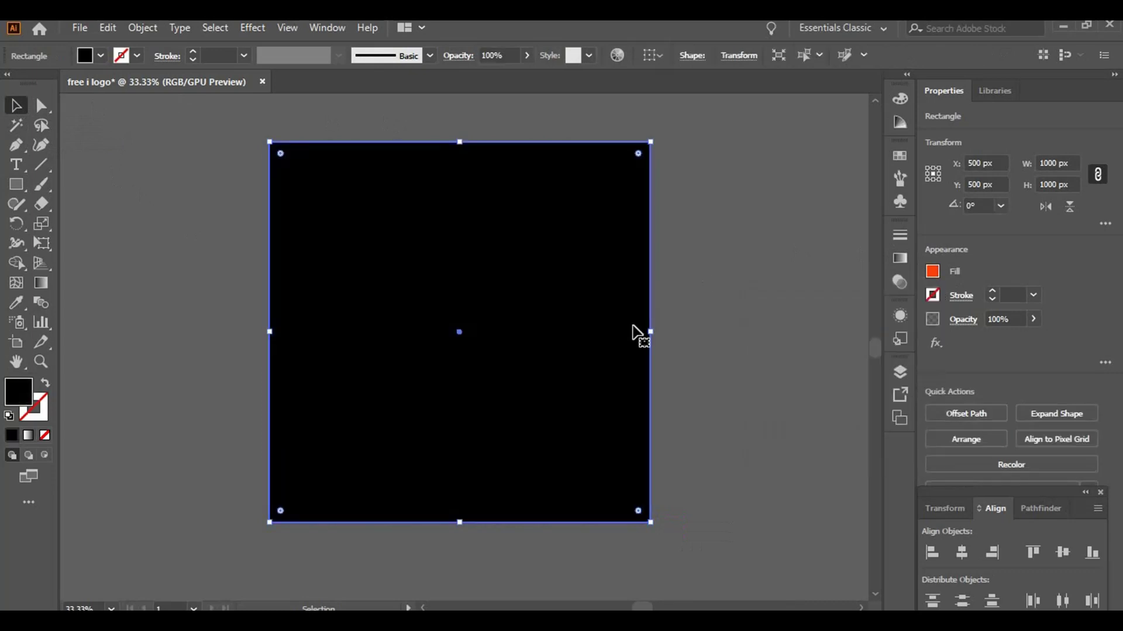
- Send the black square backward, then to the back behind the logo
right_click(617, 321)
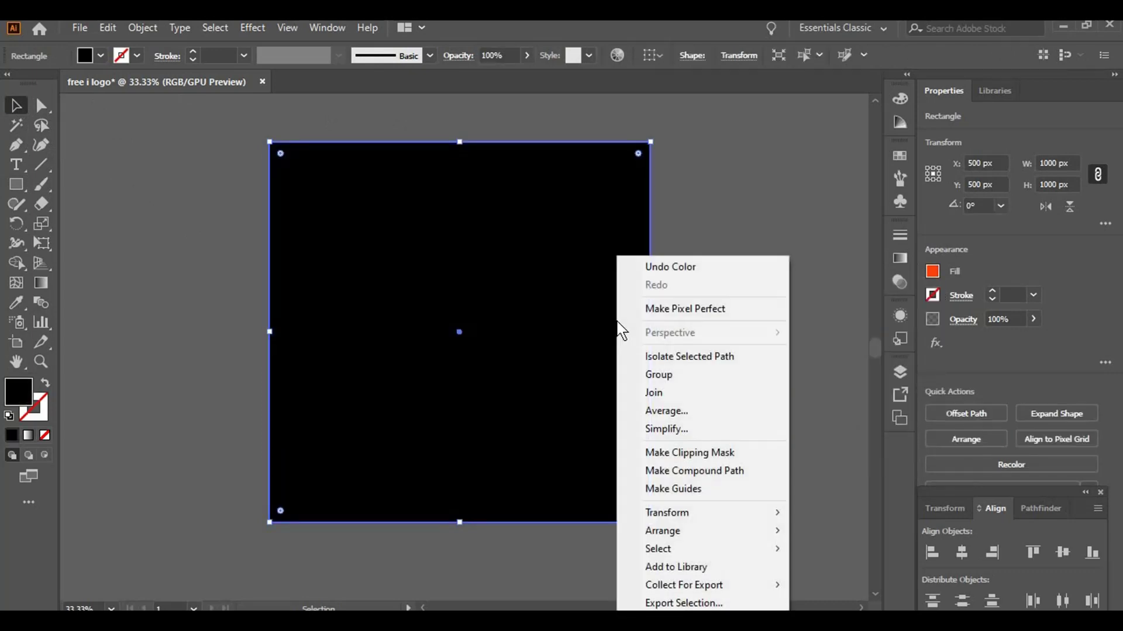
mouse_move(666, 531)
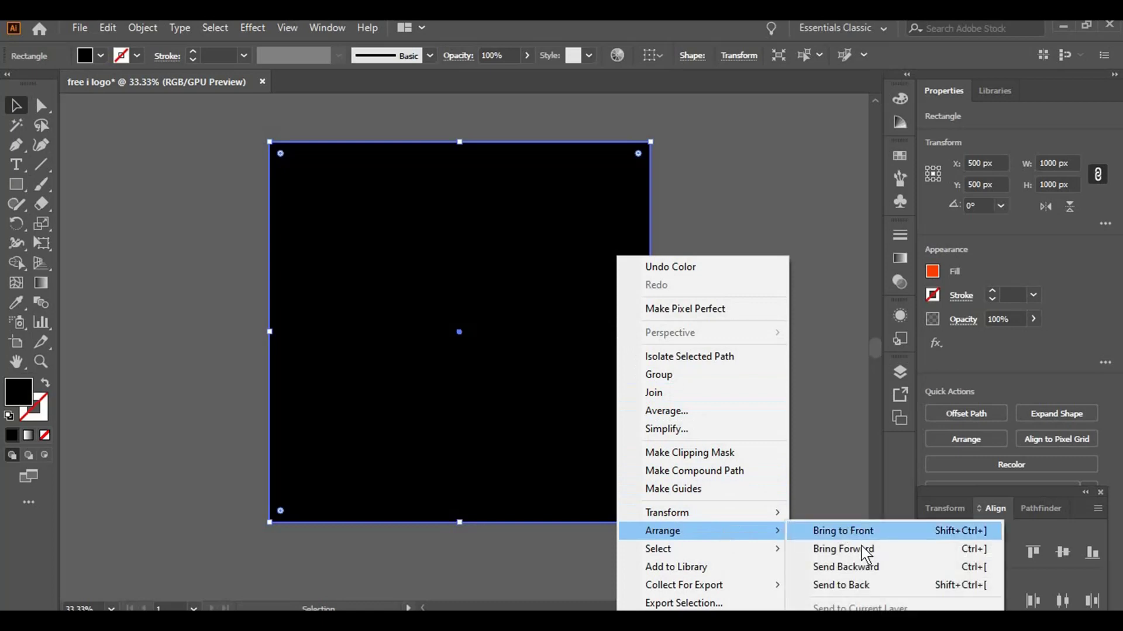
left_click(870, 567)
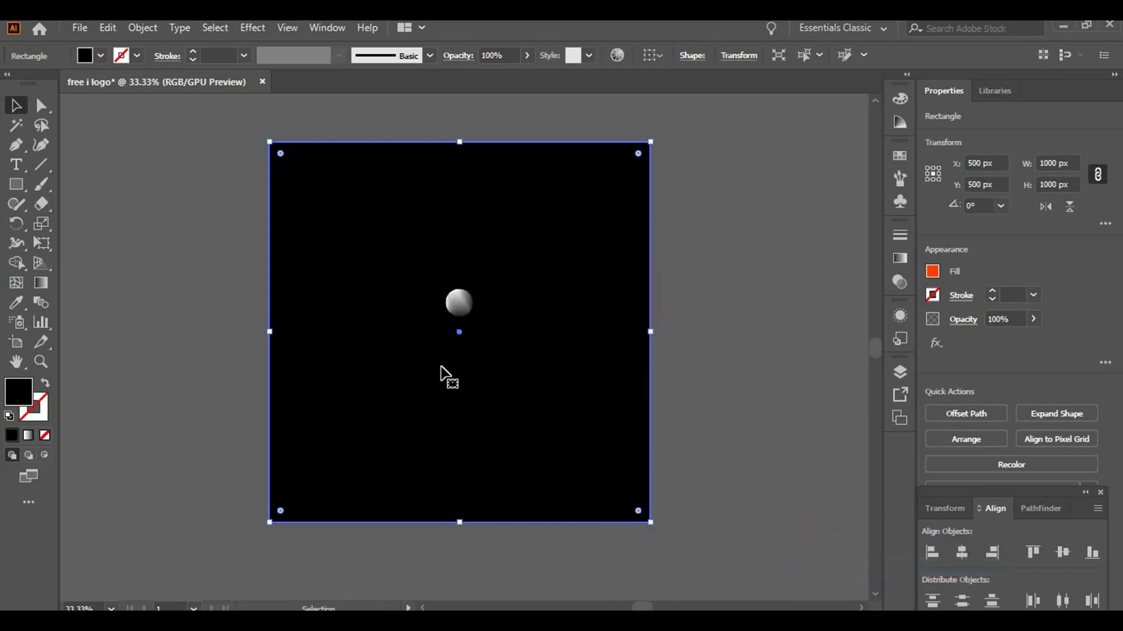
left_click(627, 243, "shift")
right_click(713, 248)
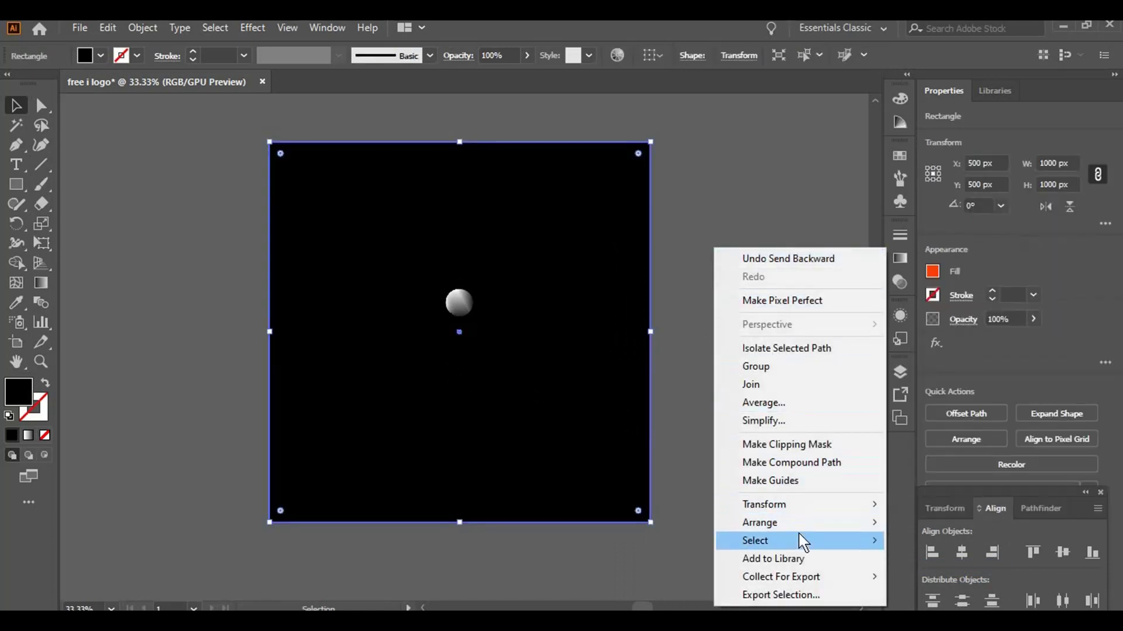
mouse_move(759, 523)
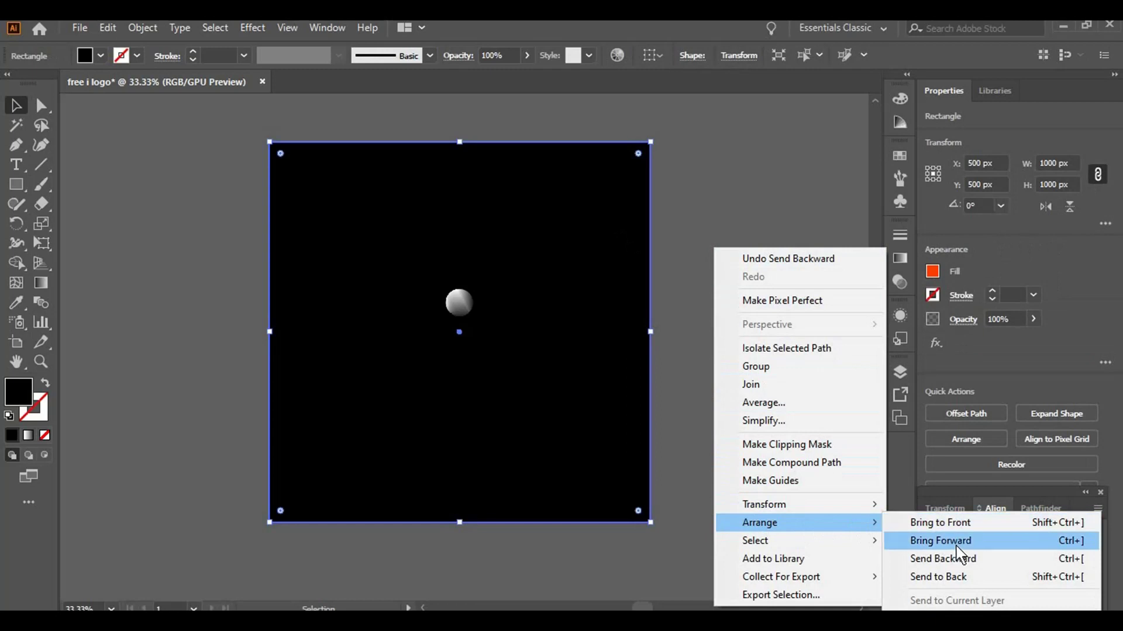
left_click(950, 577)
left_click(779, 285)
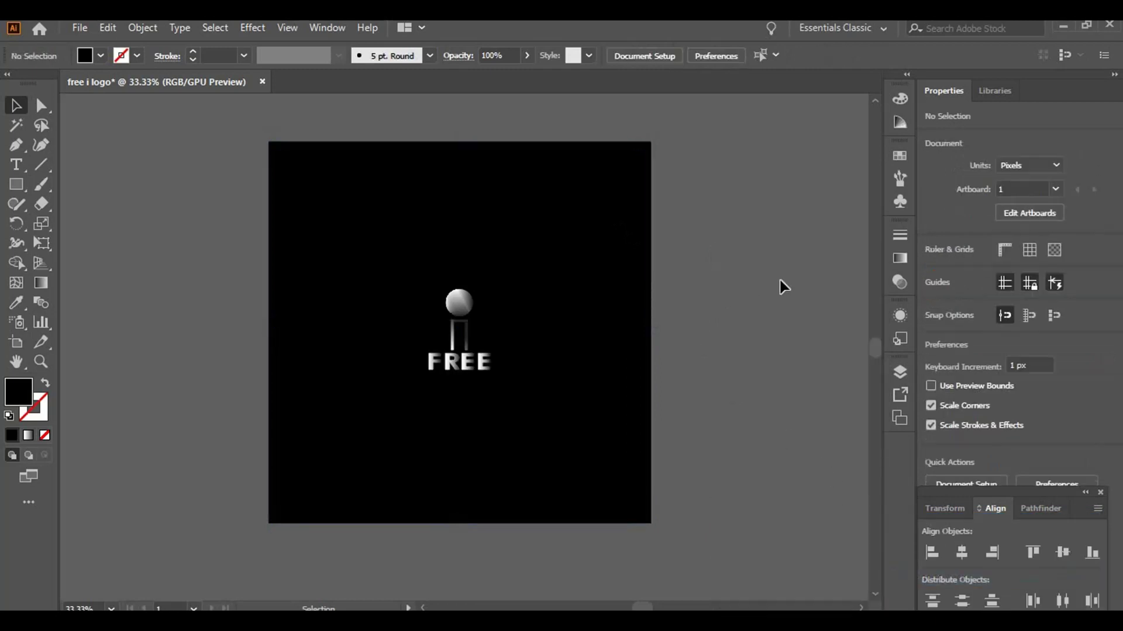
scroll(784, 287, "down", 2)
scroll(784, 286, "up", 3)
scroll(784, 286, "down", 2)
- Increase the sphere's width slightly via the W field
scroll(784, 287, "down", 1)
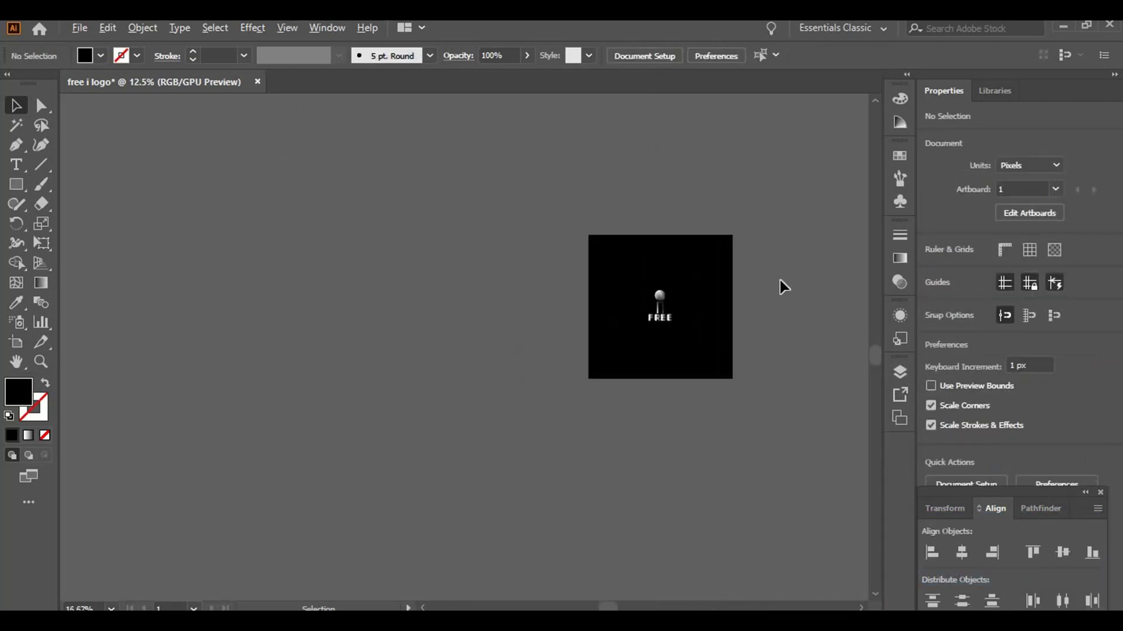
scroll(784, 286, "up", 3)
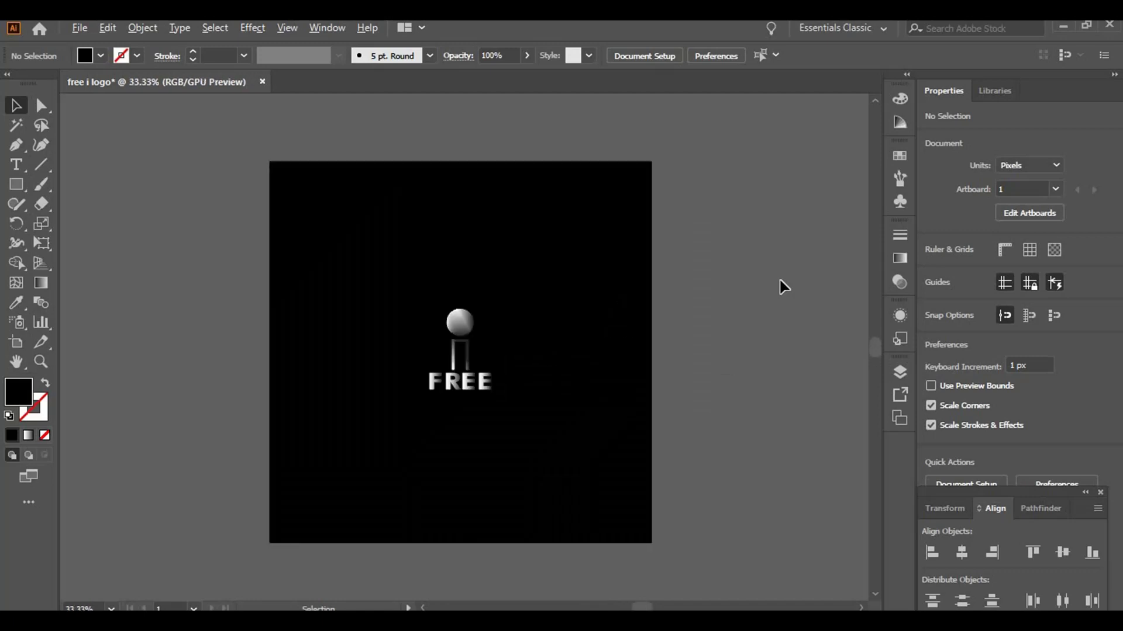
scroll(783, 286, "down", 1)
scroll(573, 319, "up", 6)
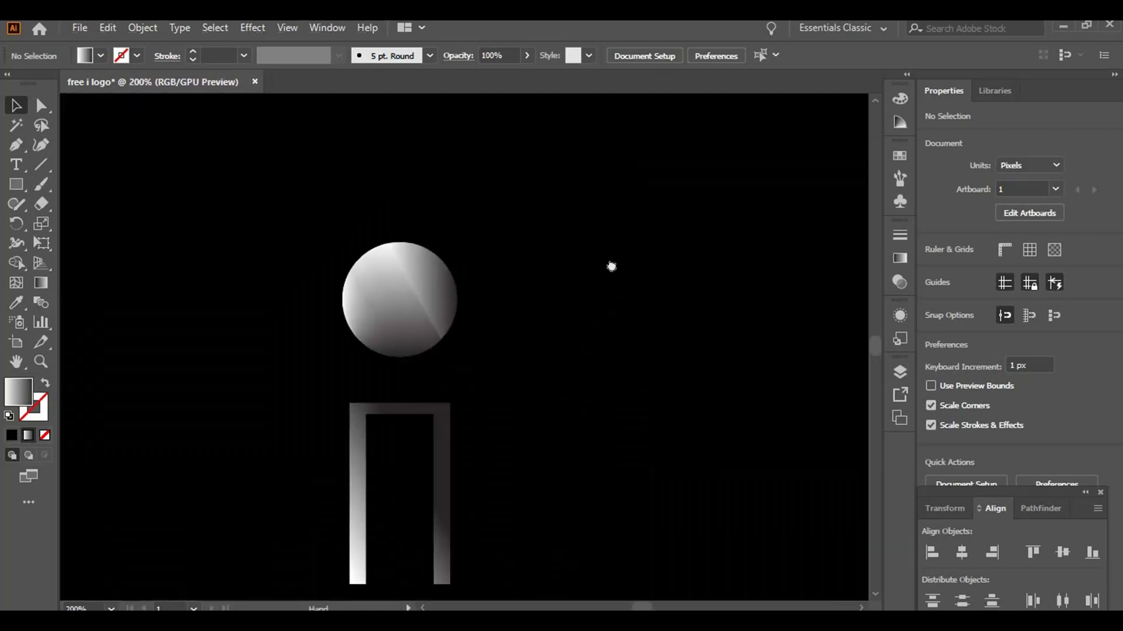
scroll(611, 267, "down", 1)
scroll(611, 268, "down", 1)
scroll(613, 269, "down", 1)
scroll(610, 266, "up", 2)
left_click(467, 176)
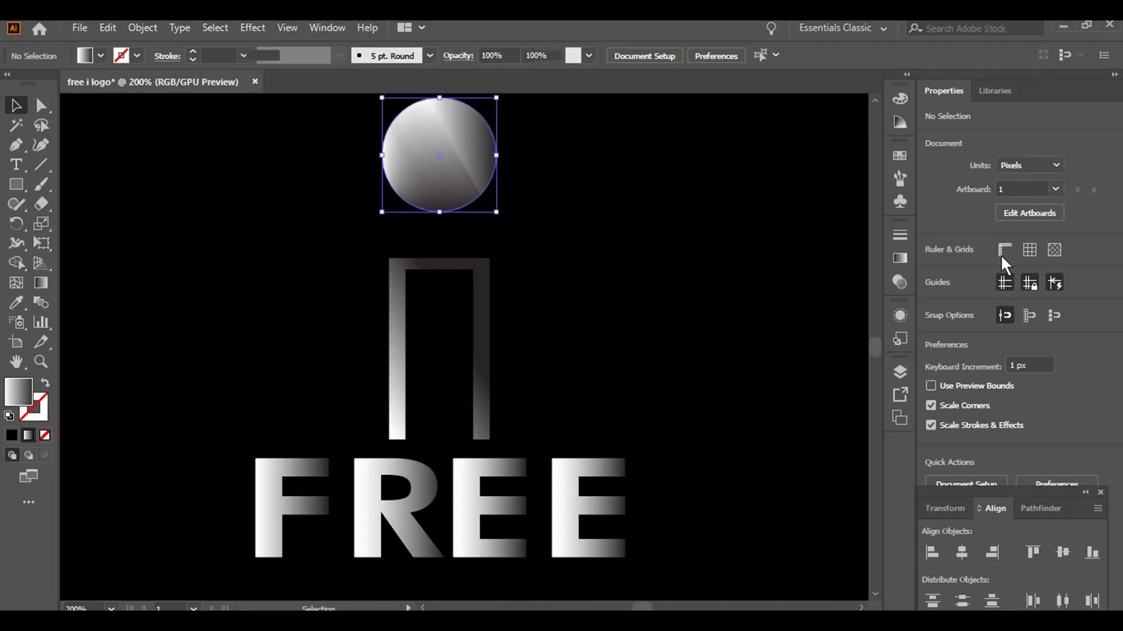
left_click(1051, 165)
key("Up")
key("Up")
key("Up")
key("Up")
key("Up")
key("Up")
key("Up")
key("Up")
key("Up")
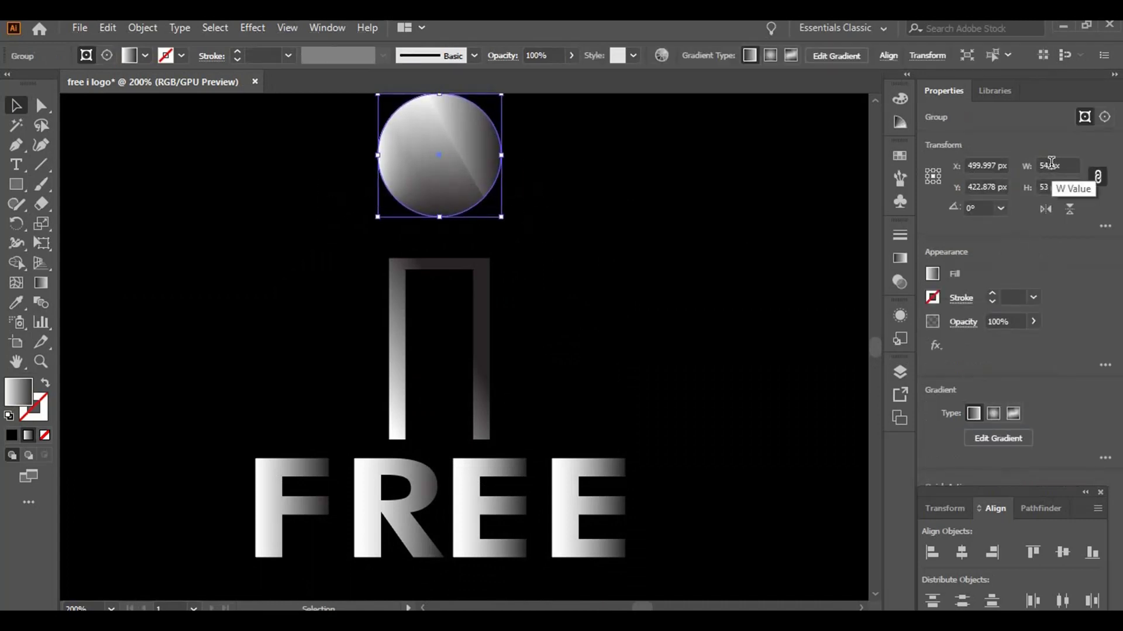
left_click(680, 307)
- Alt-drag a copy of the i stem off to the left of the logo
scroll(683, 308, "down", 5)
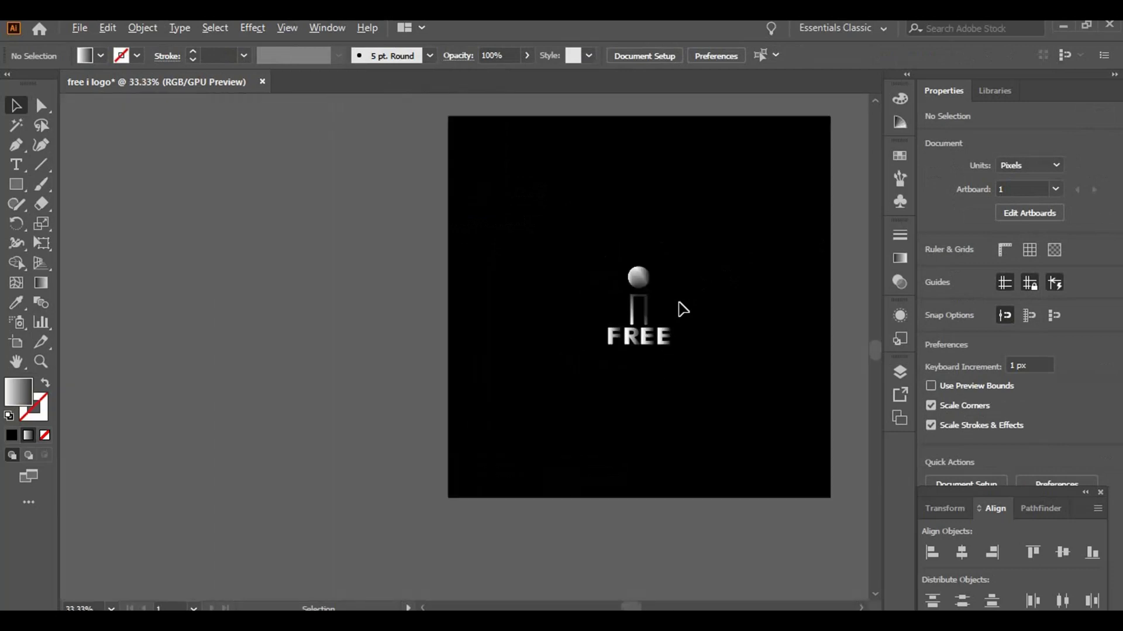
scroll(682, 308, "up", 3)
scroll(682, 308, "up", 1)
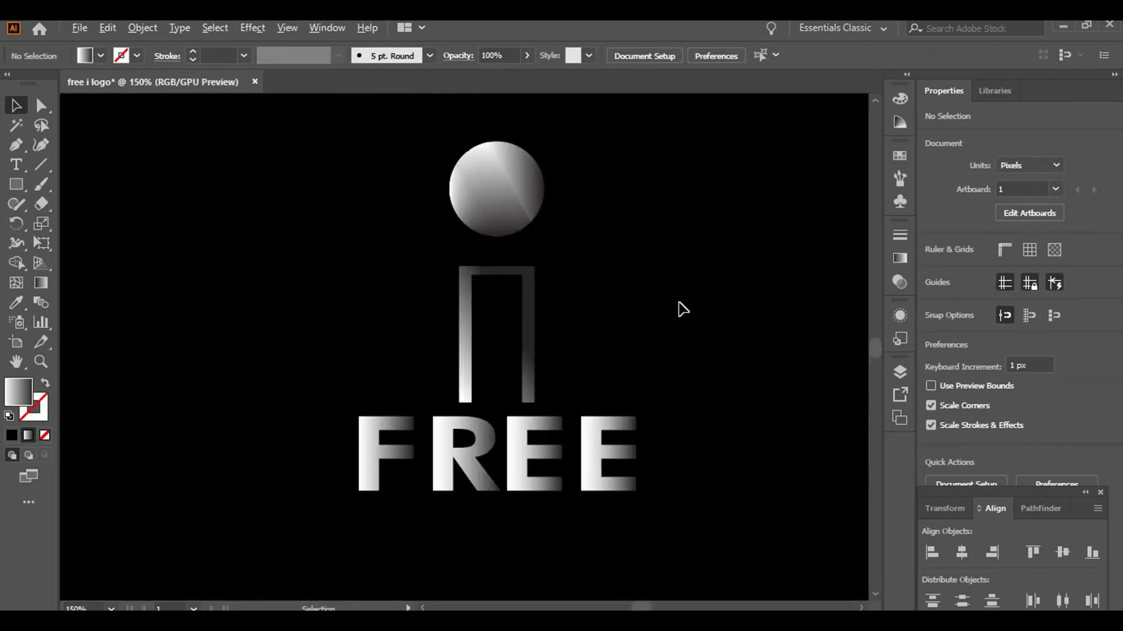
scroll(678, 309, "down", 4)
scroll(679, 308, "up", 3)
left_click_drag(541, 296, 308, 296)
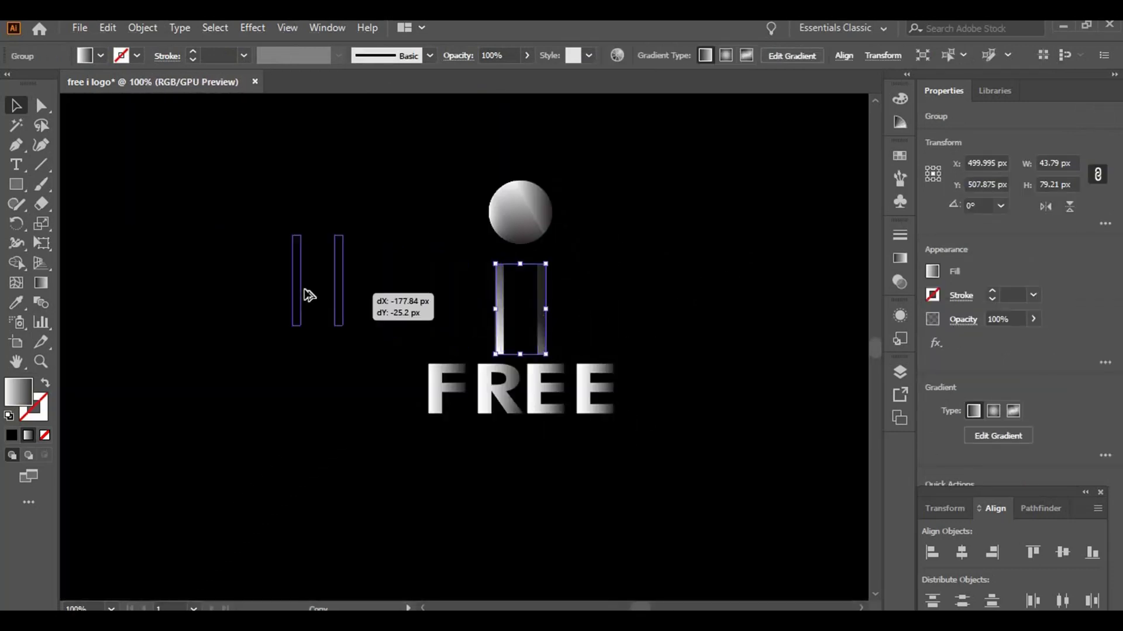
left_click(541, 309)
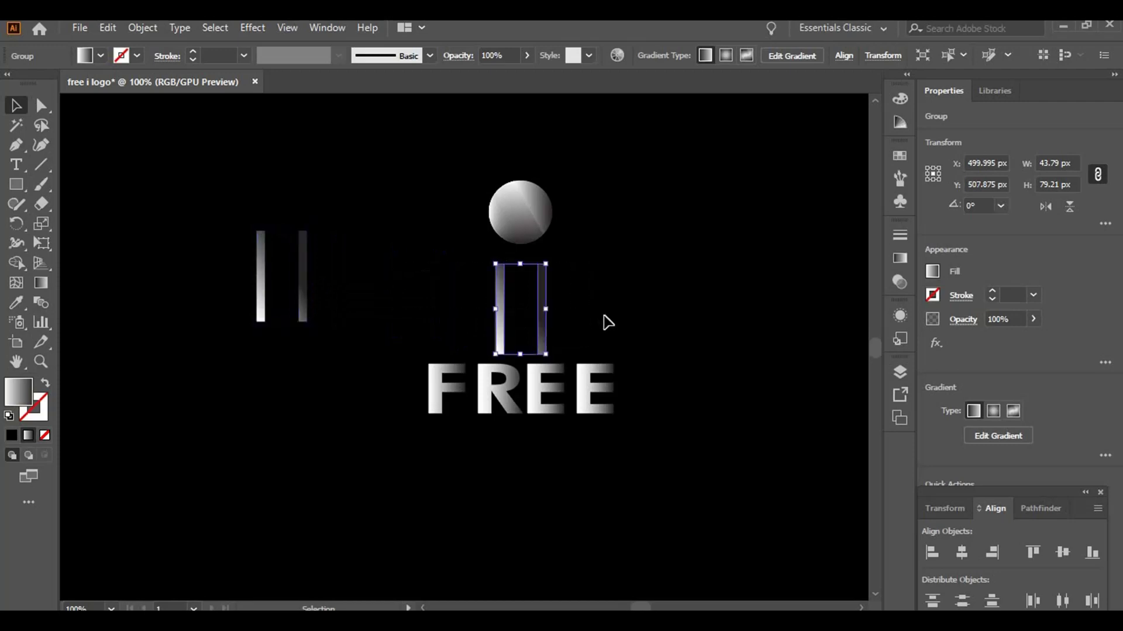
- Draw a narrow rectangle bar below the sphere, extending down toward FREE
left_click(608, 322)
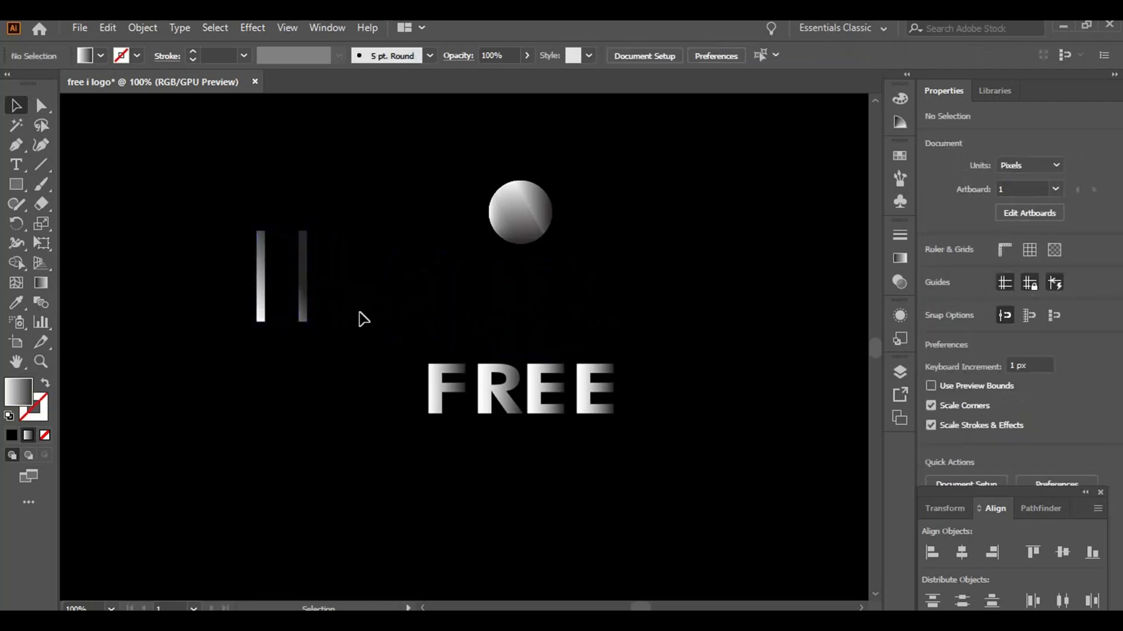
left_click(15, 186)
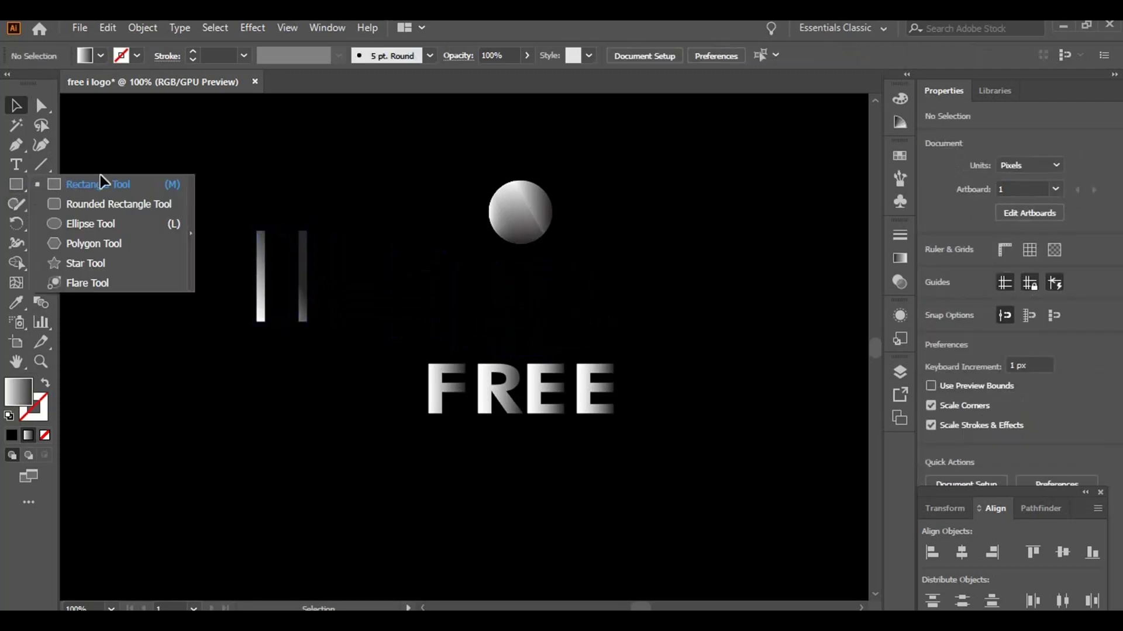
left_click(134, 184)
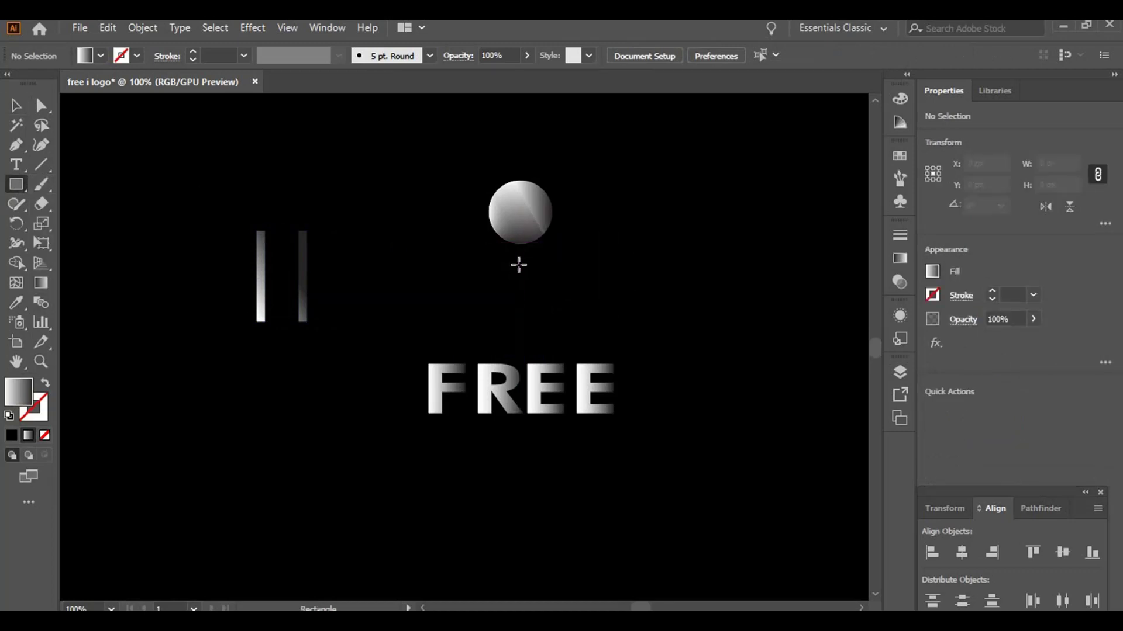
left_click_drag(520, 265, 544, 346)
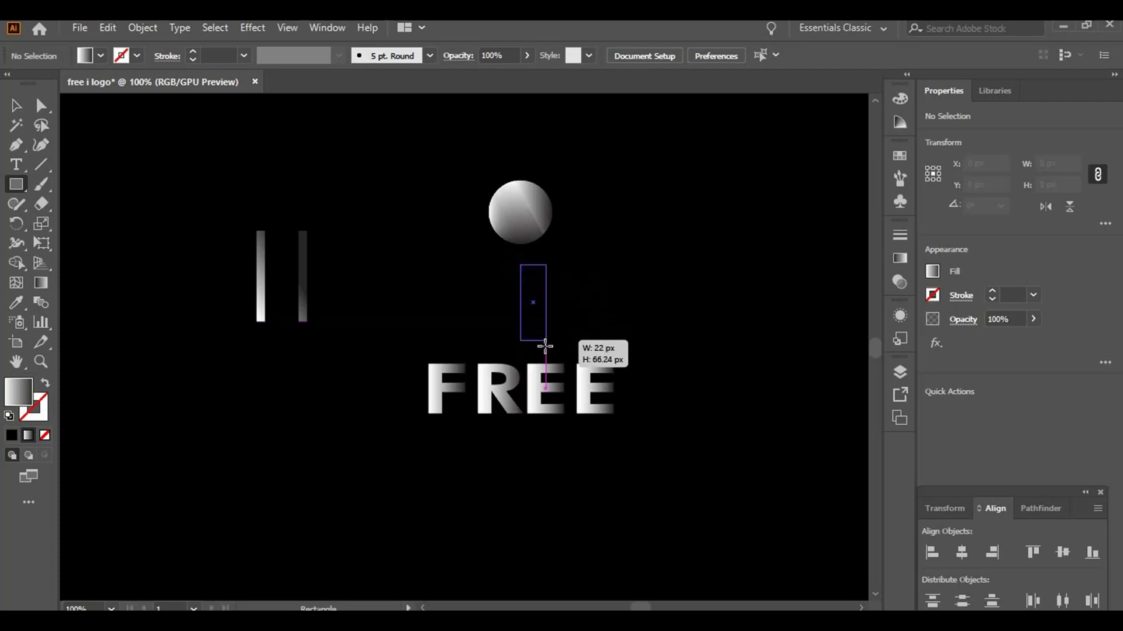
left_click_drag(545, 346, 545, 351)
- Centre the new 22 x 74.16 px bar beneath the sphere at X 500
left_click(16, 105)
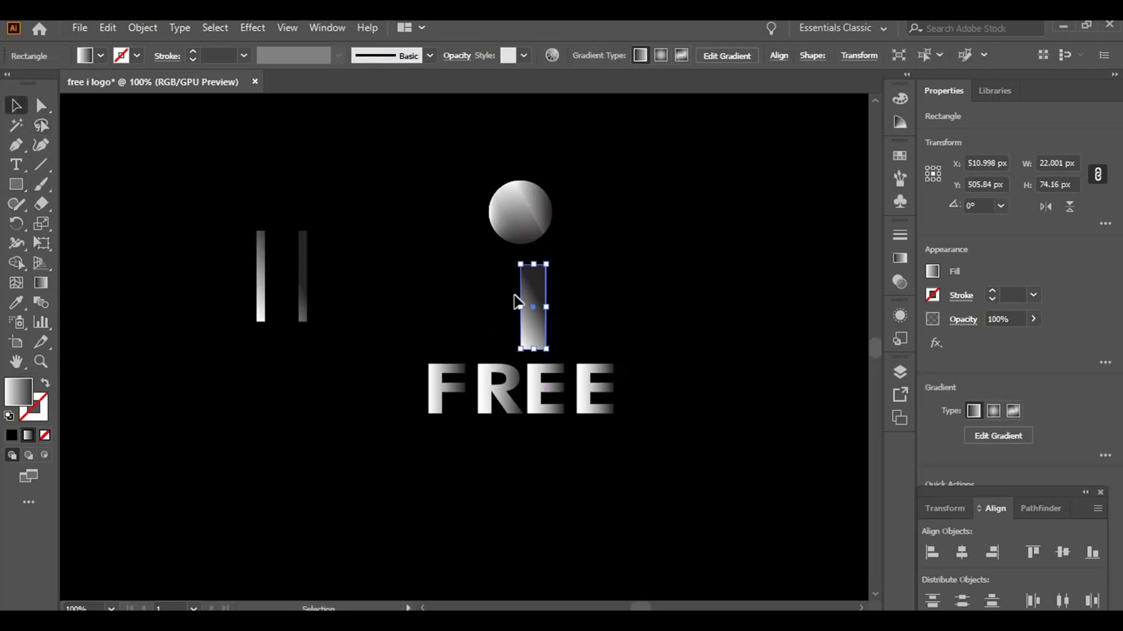
left_click_drag(532, 308, 522, 308)
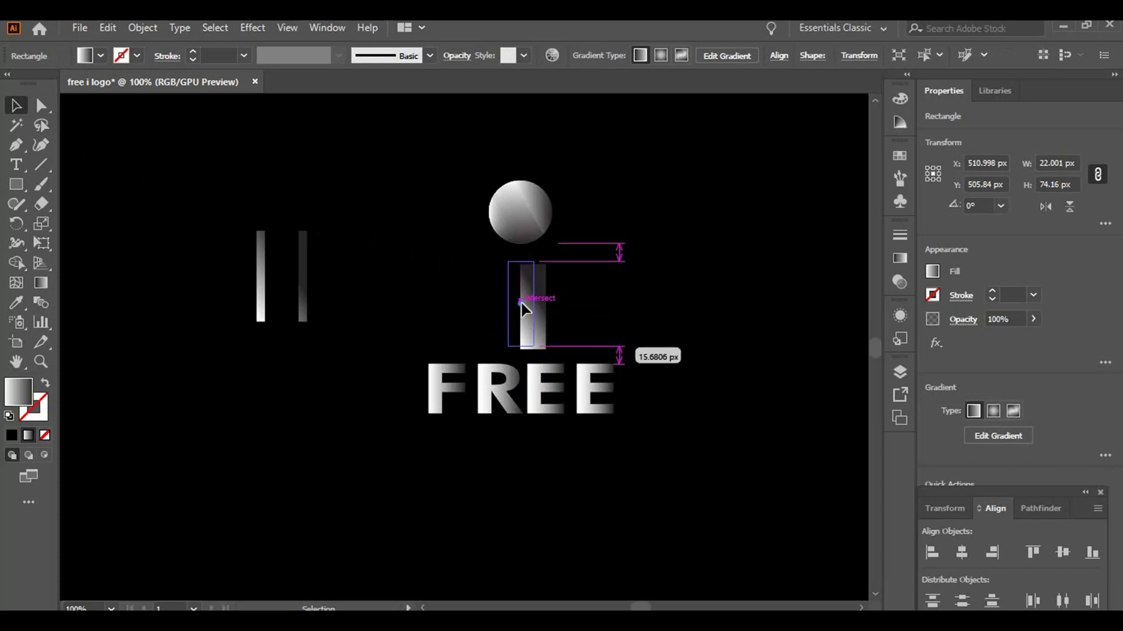
left_click_drag(521, 300, 520, 303)
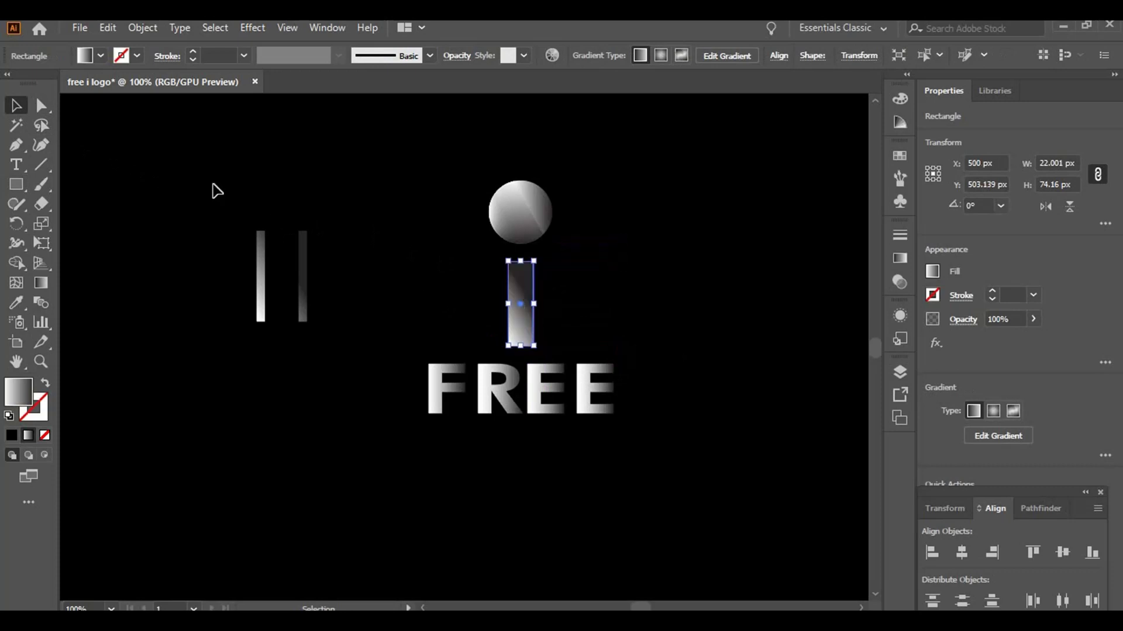
left_click(395, 228)
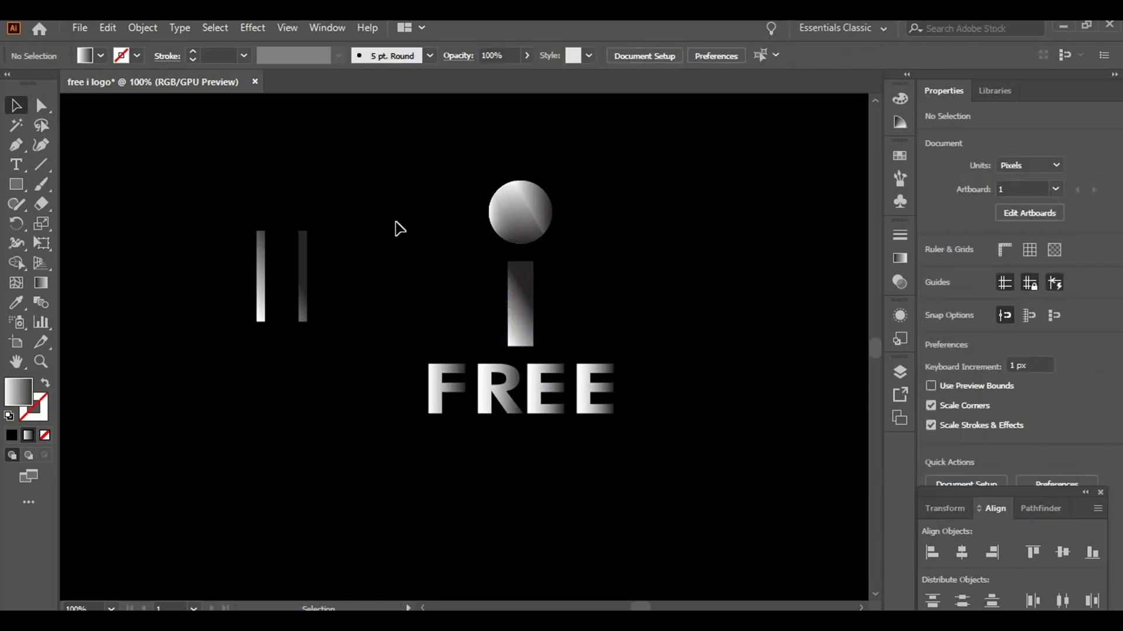
- Fit the artboard in view and fill the i's dot solid black
key("ctrl+0")
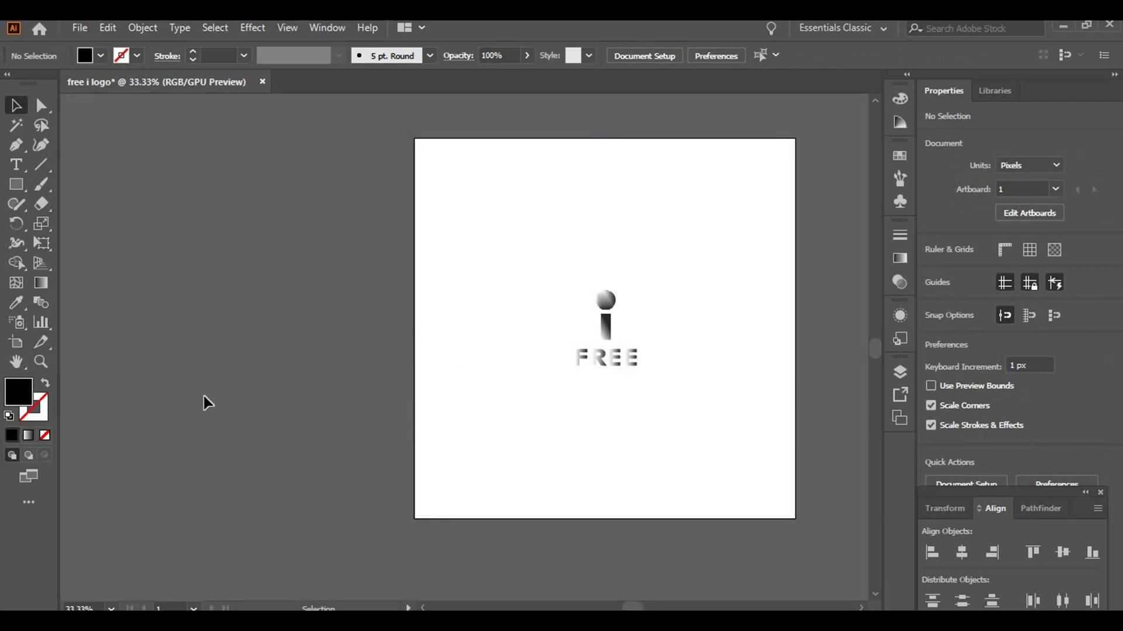
scroll(460, 468, "up", 1)
mouse_move(546, 334)
left_mouse_down()
mouse_move(196, 459)
mouse_move(142, 493)
left_mouse_up()
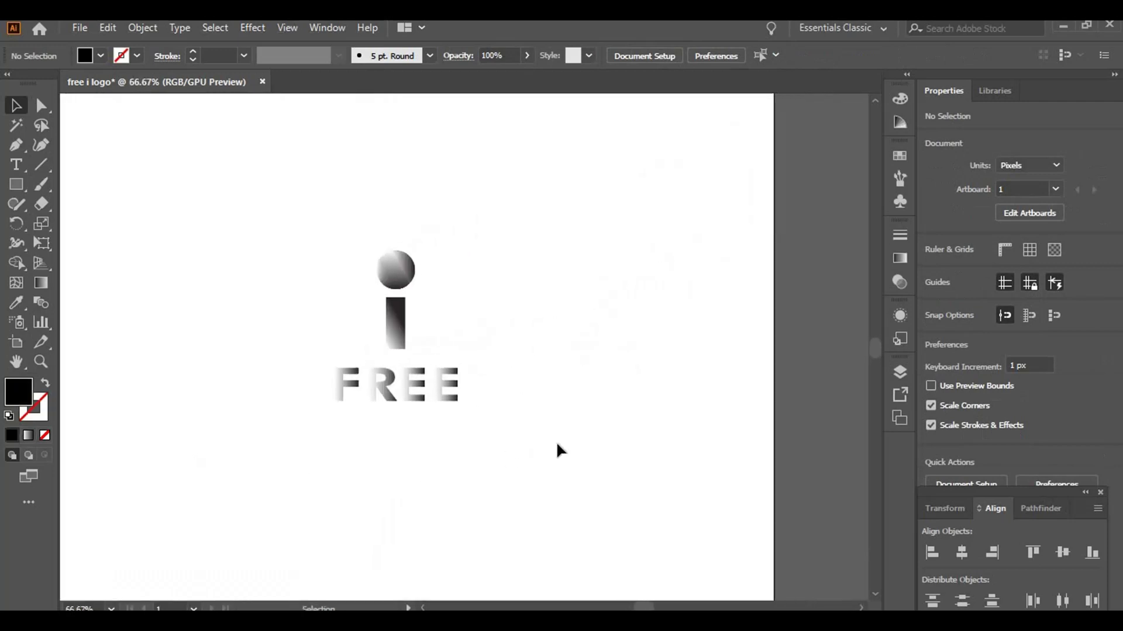
scroll(596, 423, "down", 1)
left_click_drag(464, 297, 537, 243)
left_click_drag(624, 299, 619, 298)
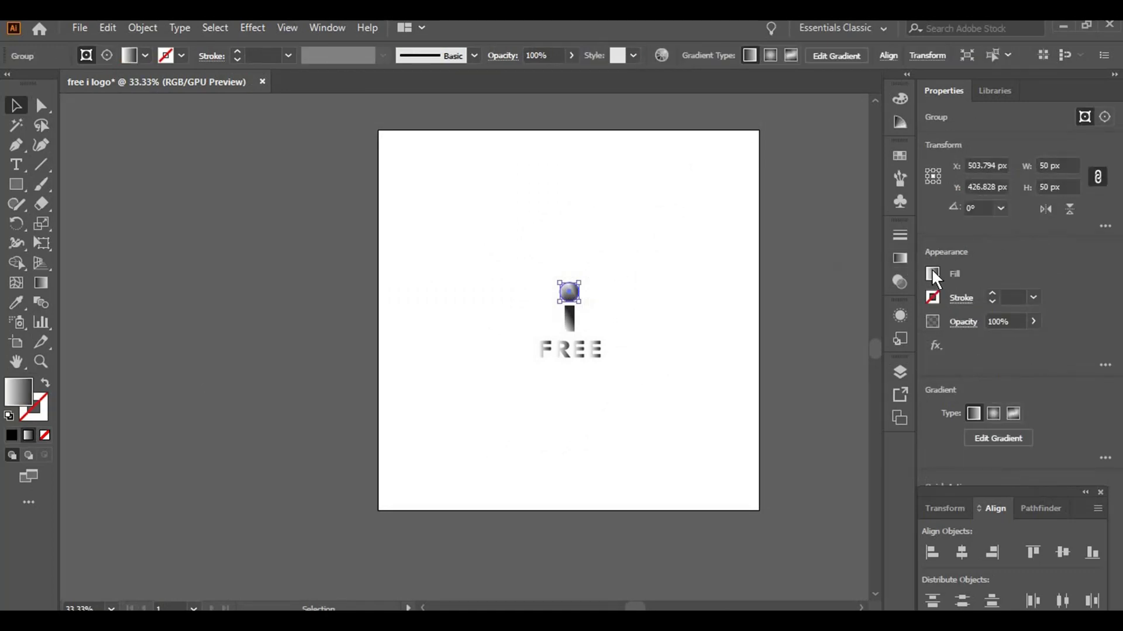
left_click(12, 436)
left_click(212, 424)
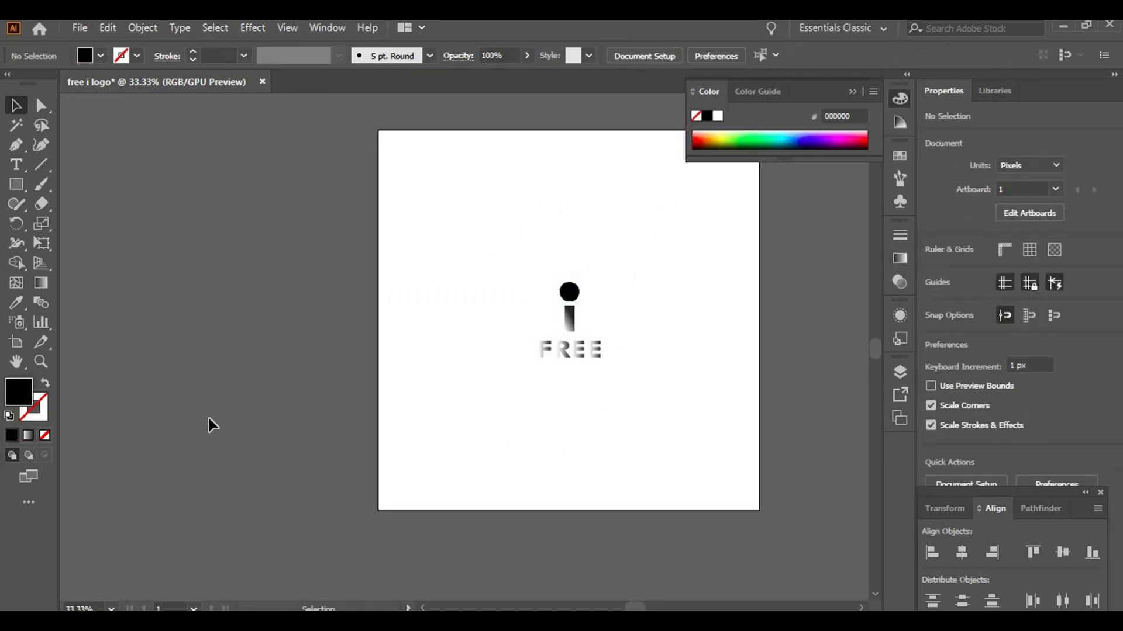
- Recentre the enlarged logo and recolour the dot orange bf6000
scroll(733, 462, "up", 2)
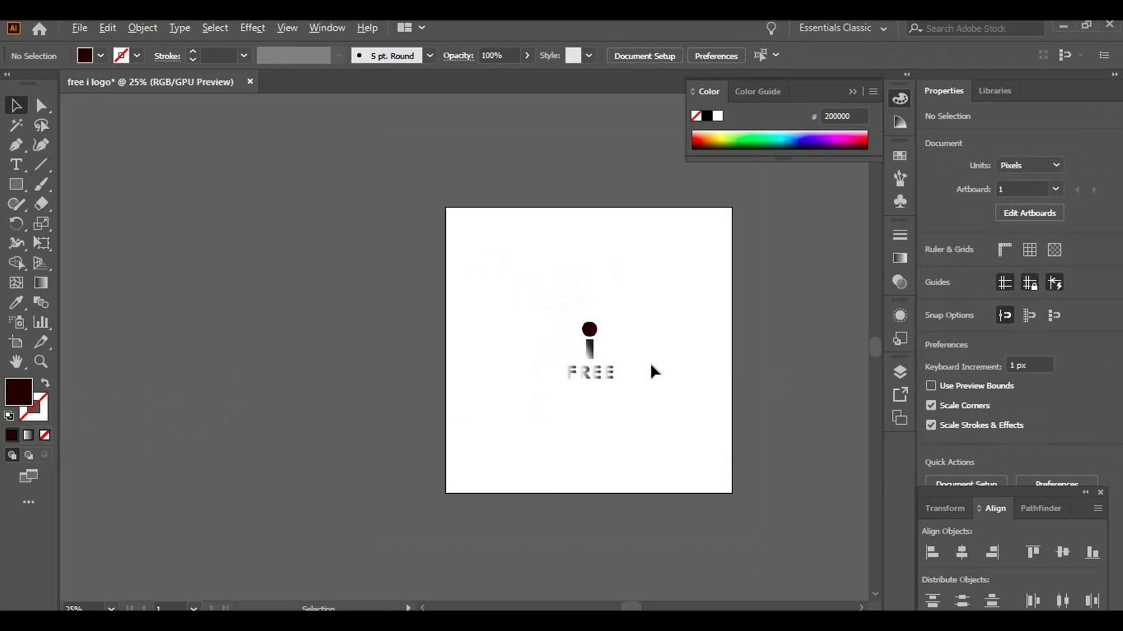
scroll(619, 336, "up", 4)
left_click_drag(659, 336, 749, 337)
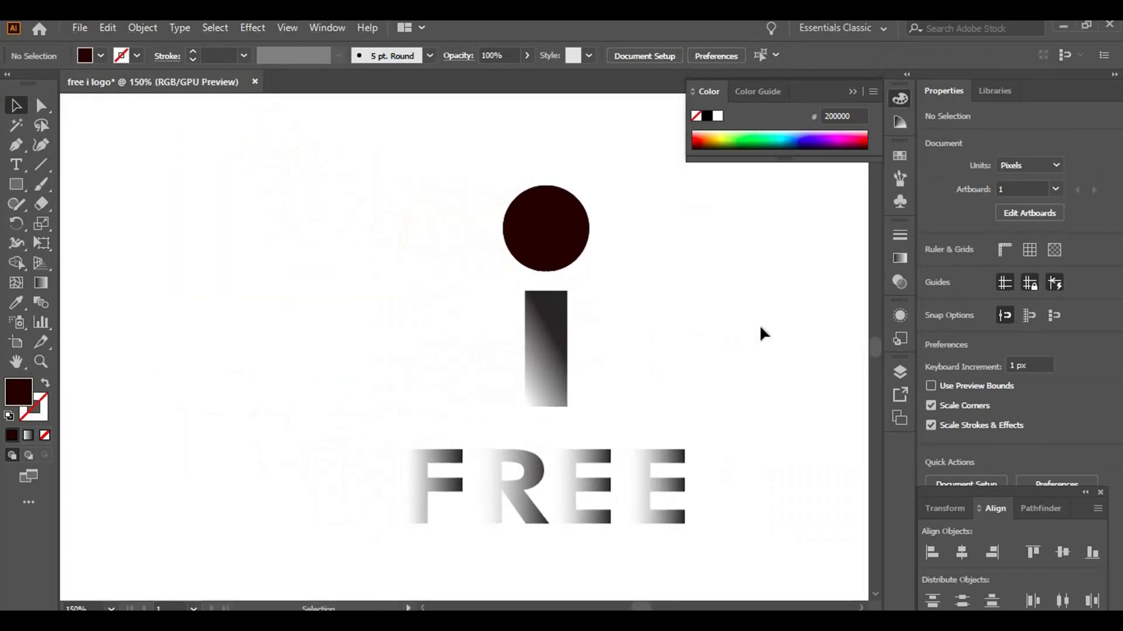
scroll(759, 324, "down", 4)
scroll(702, 323, "right", 3)
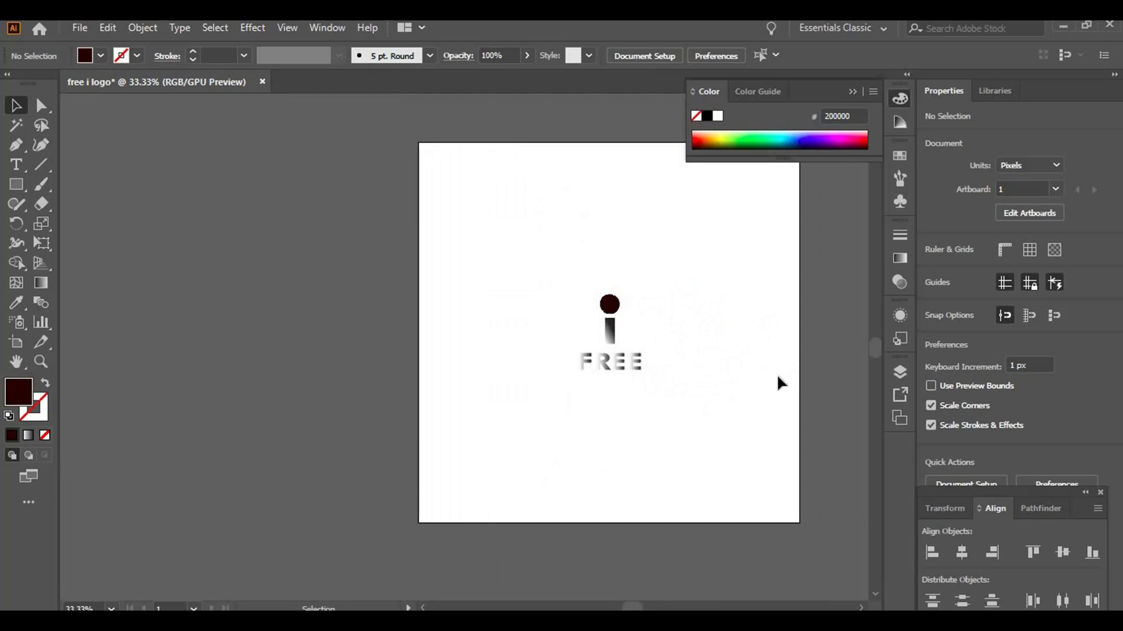
scroll(680, 354, "up", 4)
left_click_drag(579, 236, 665, 303)
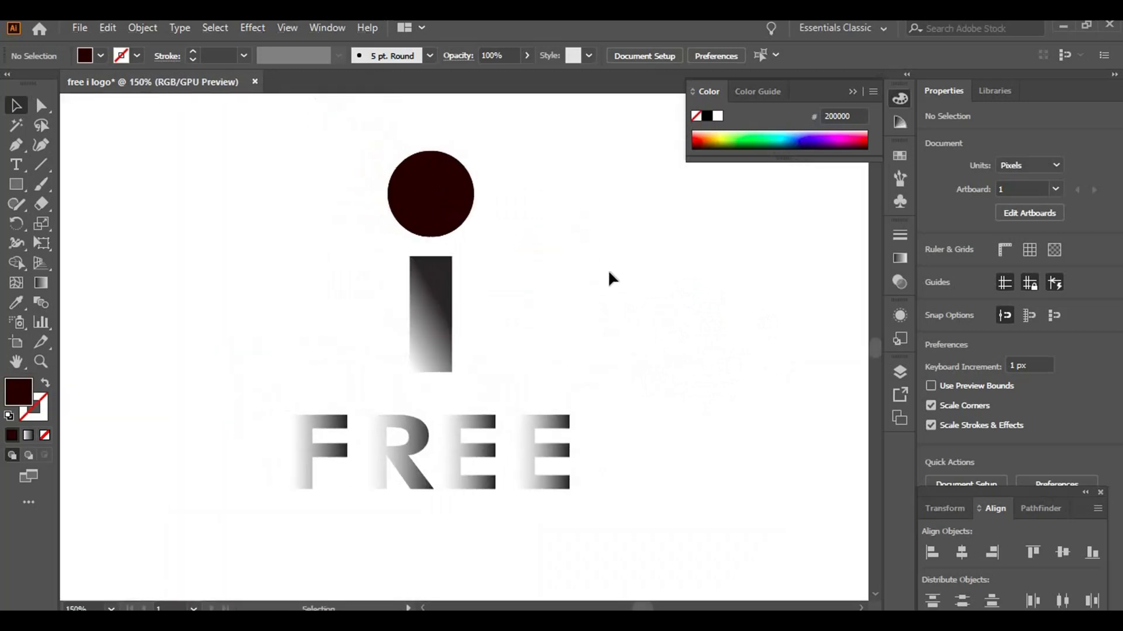
left_click(439, 165)
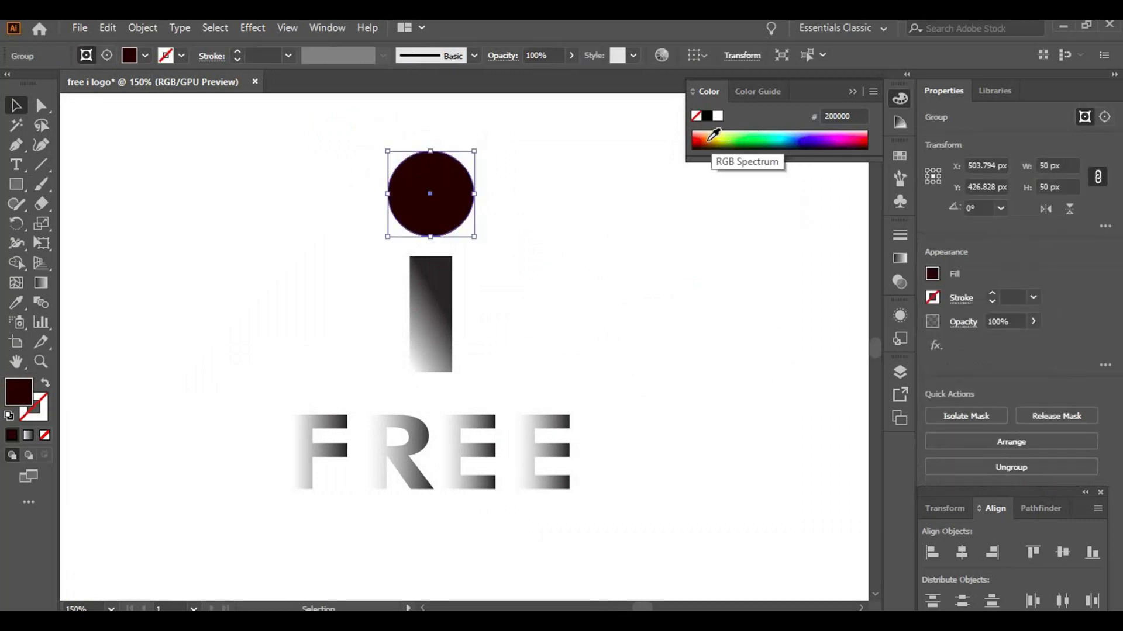
left_click(708, 139)
left_click(702, 254)
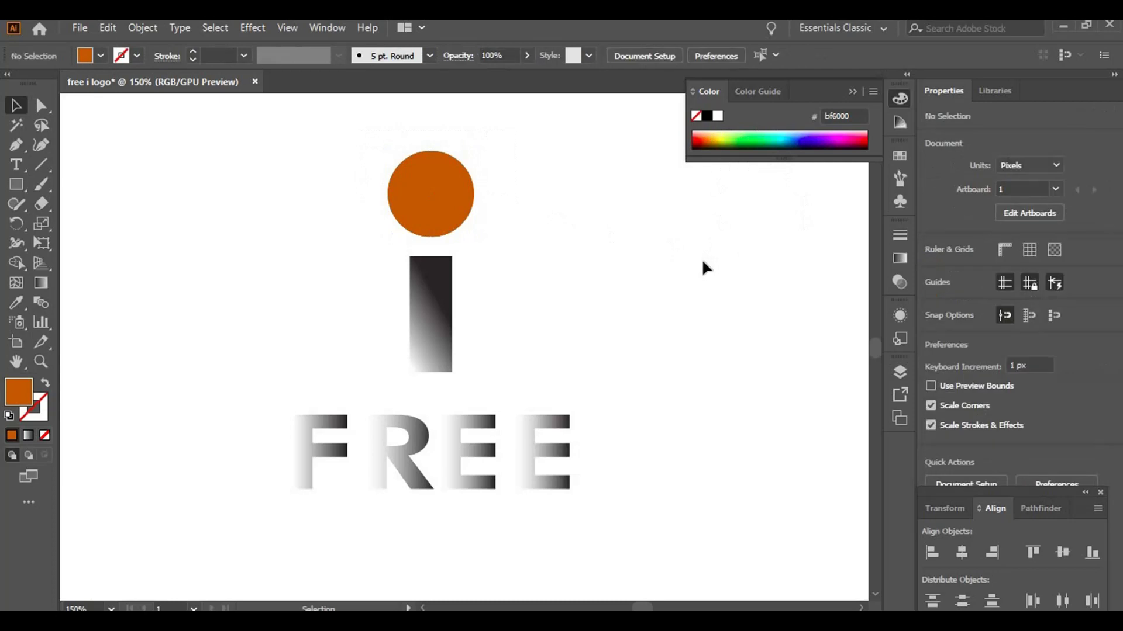
scroll(702, 264, "down", 4)
scroll(739, 266, "up", 1)
scroll(739, 266, "down", 1)
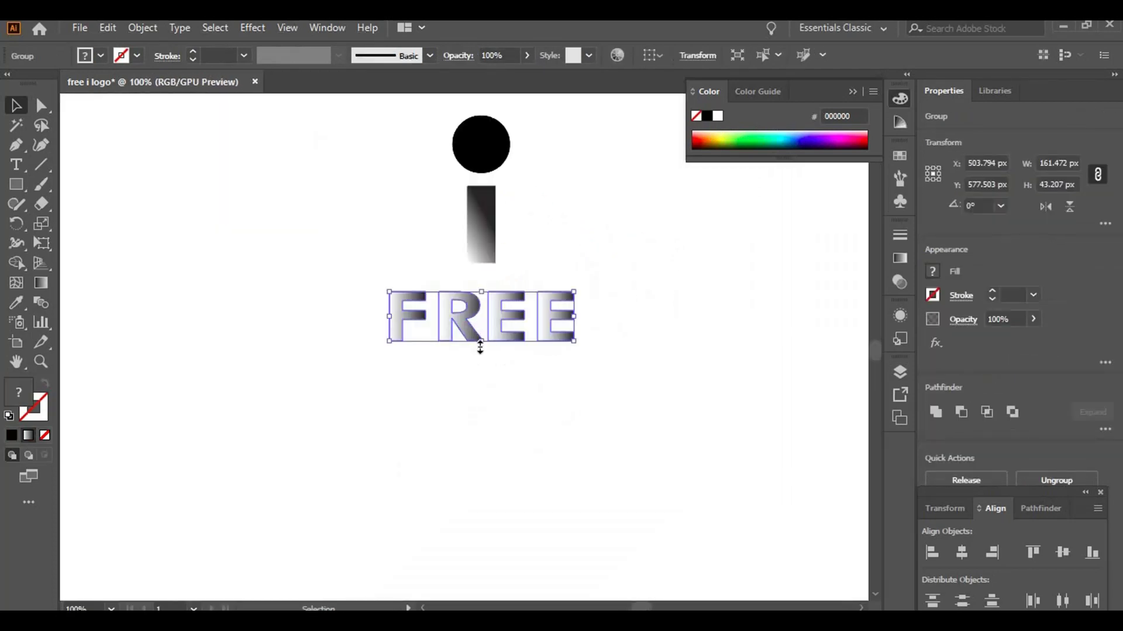
- Shrink the FREE text shorter and narrower, then move it up toward the stem
left_click_drag(485, 344, 485, 332)
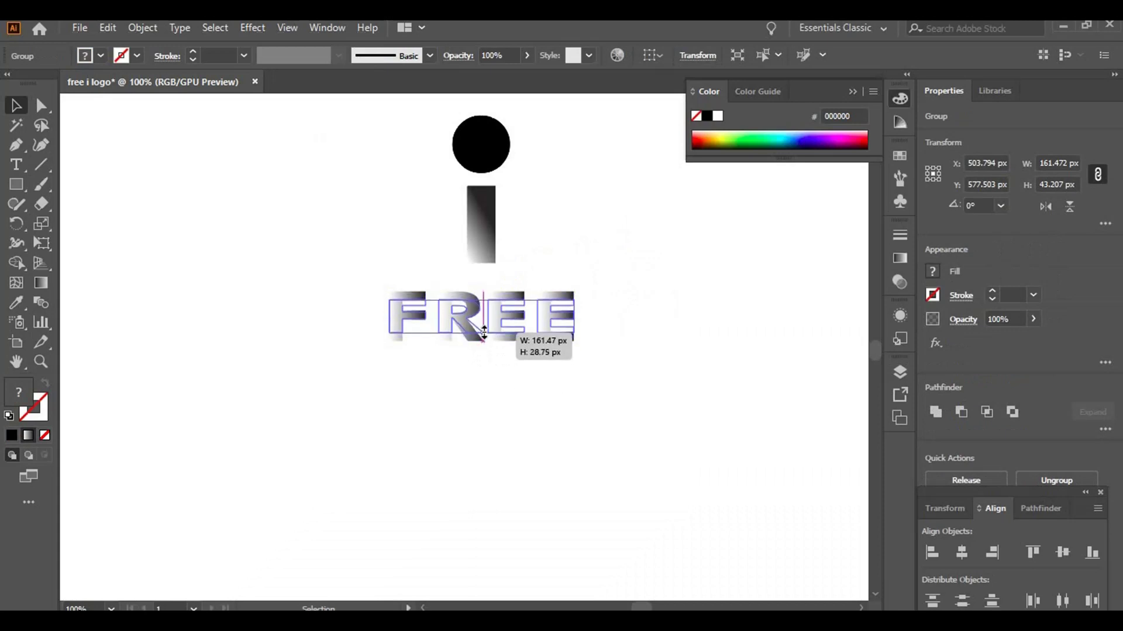
left_click_drag(575, 317, 539, 322)
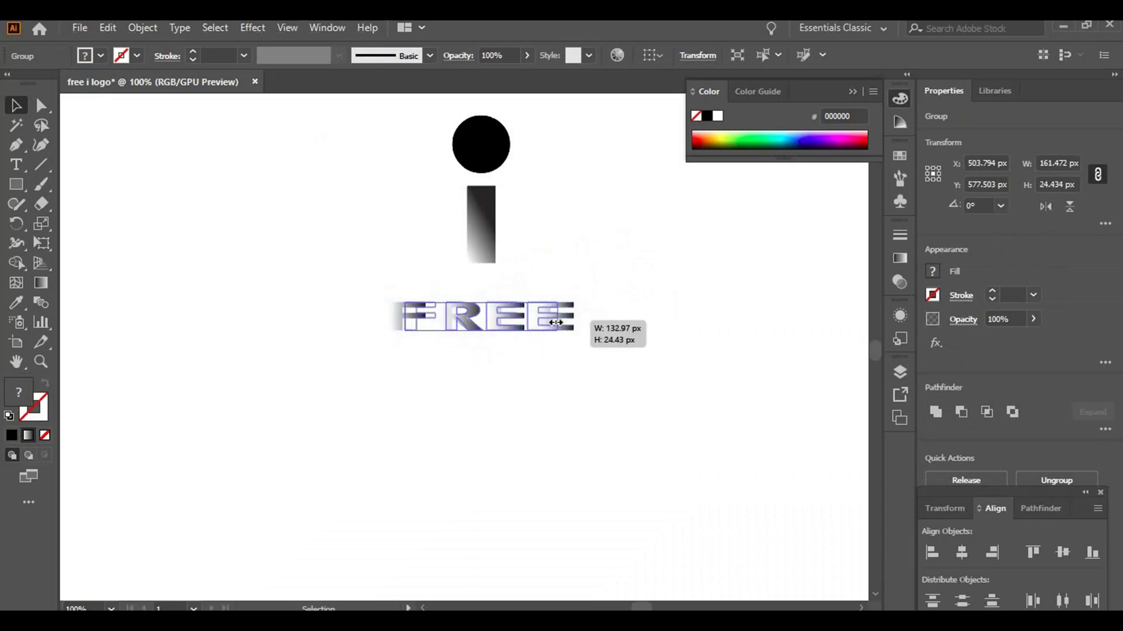
left_click(605, 363)
scroll(605, 363, "up", 3)
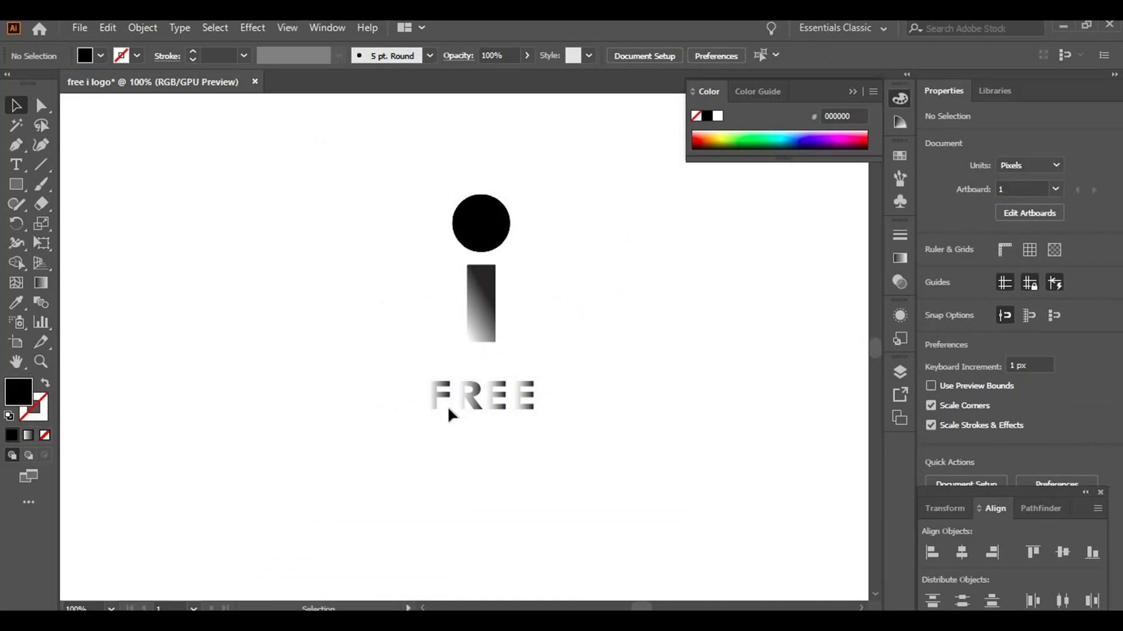
left_click_drag(487, 396, 486, 377)
- Space the dot, stem and FREE evenly with Vertical Distribute Center
left_click(591, 218)
left_click_drag(610, 411, 410, 124)
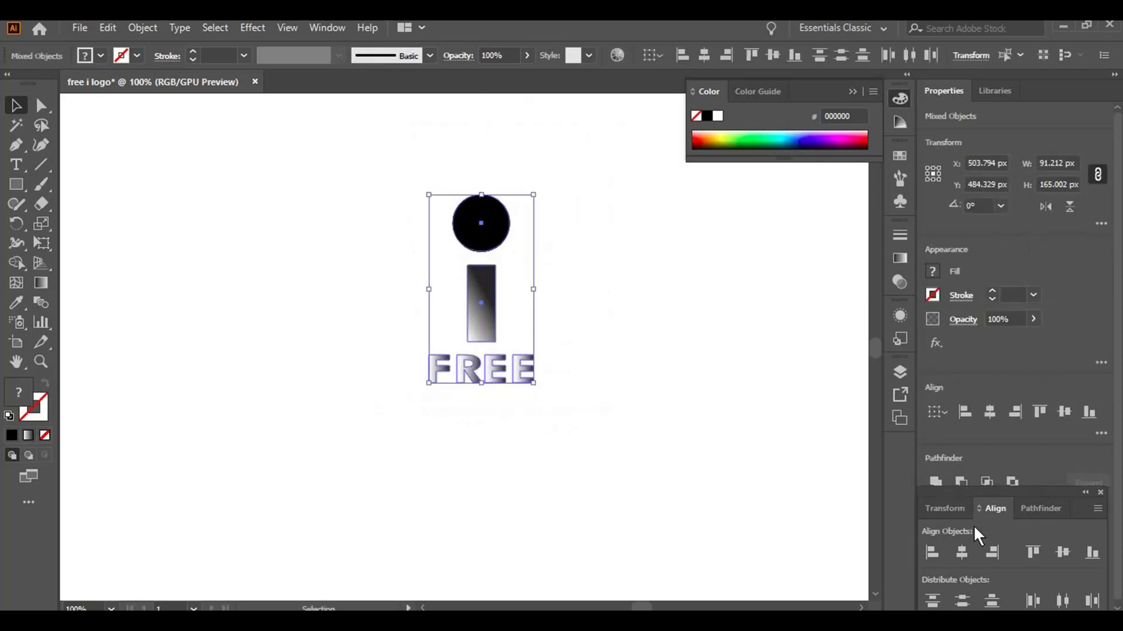
left_click(959, 595)
left_click(749, 322)
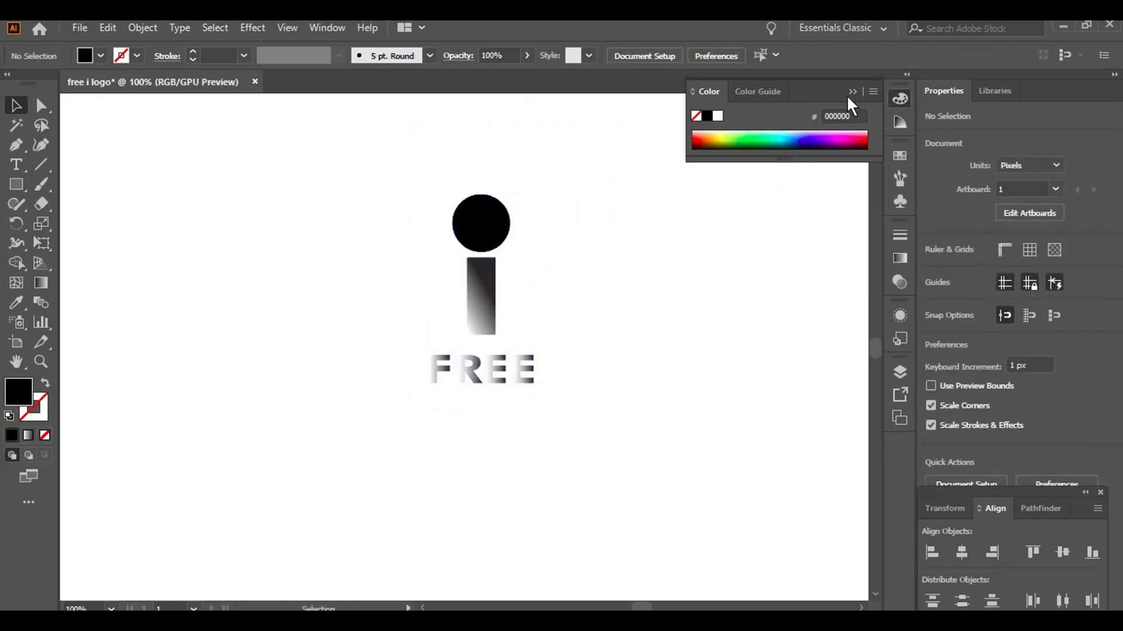
- Move FREE up to sit about 5 px below the gradient stem
left_click(483, 310)
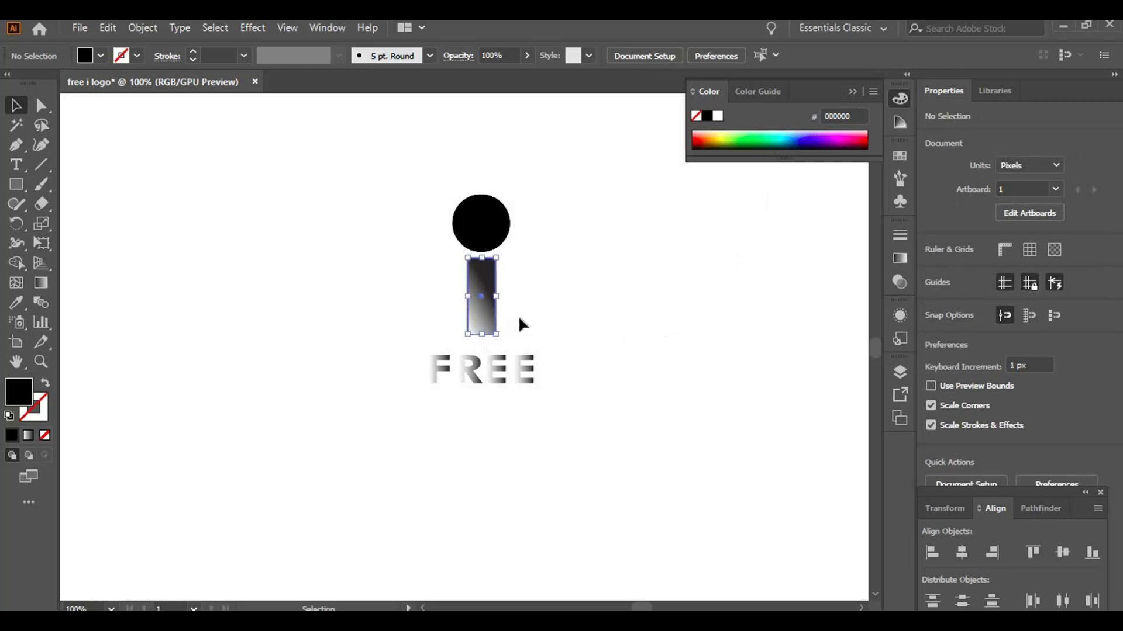
left_click(497, 240)
left_click(634, 382)
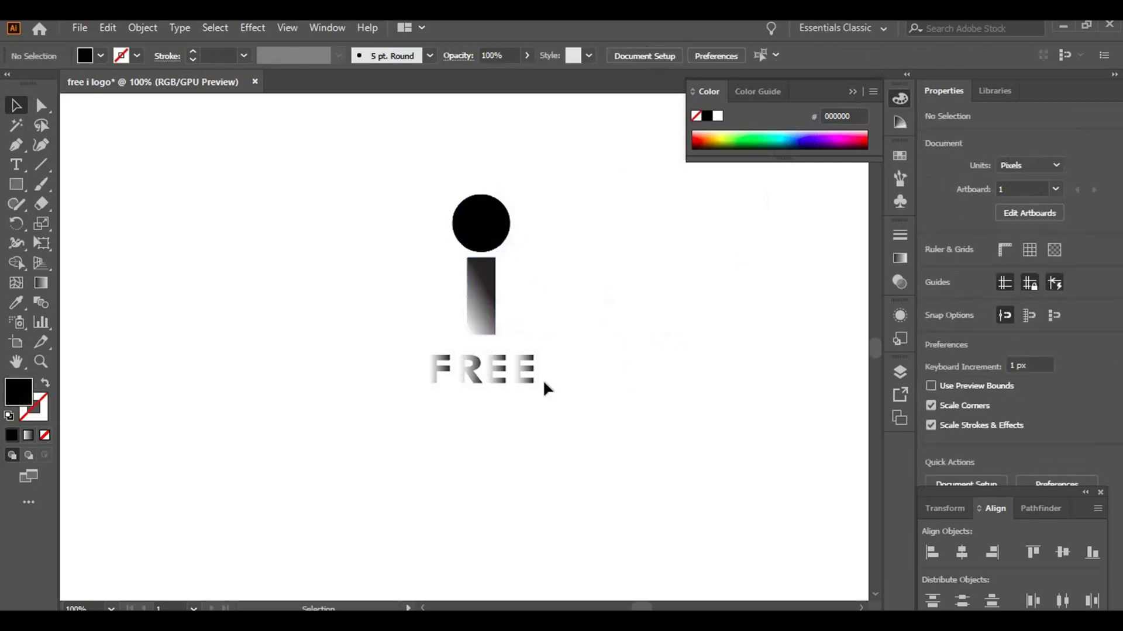
left_click_drag(498, 381, 501, 368)
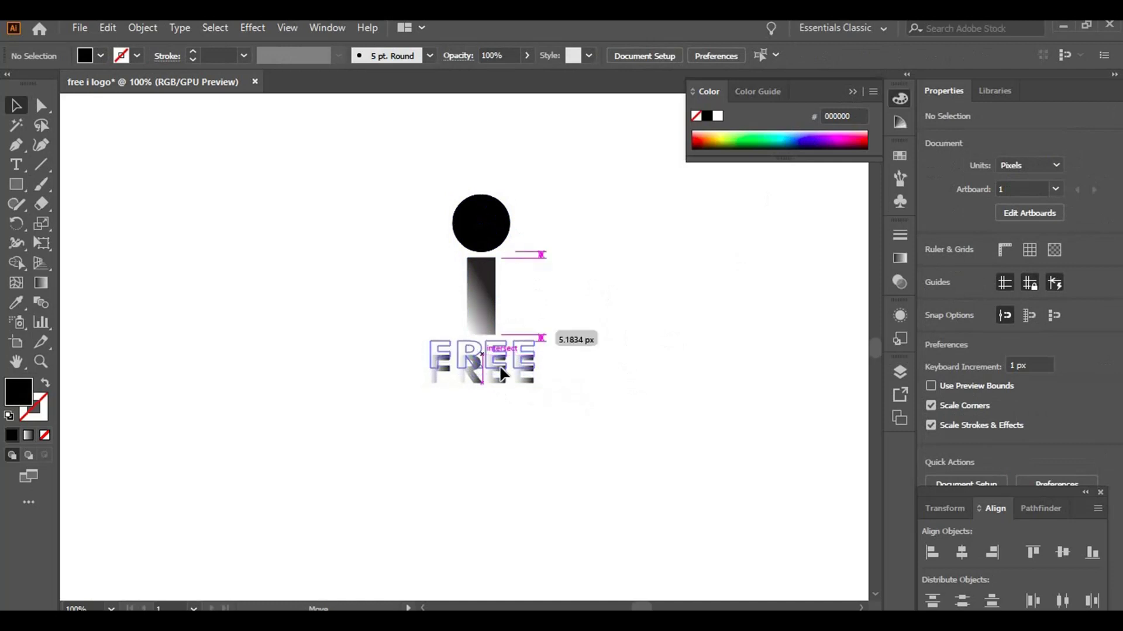
left_click_drag(500, 375, 502, 373)
left_click(627, 385)
scroll(627, 385, "down", 3)
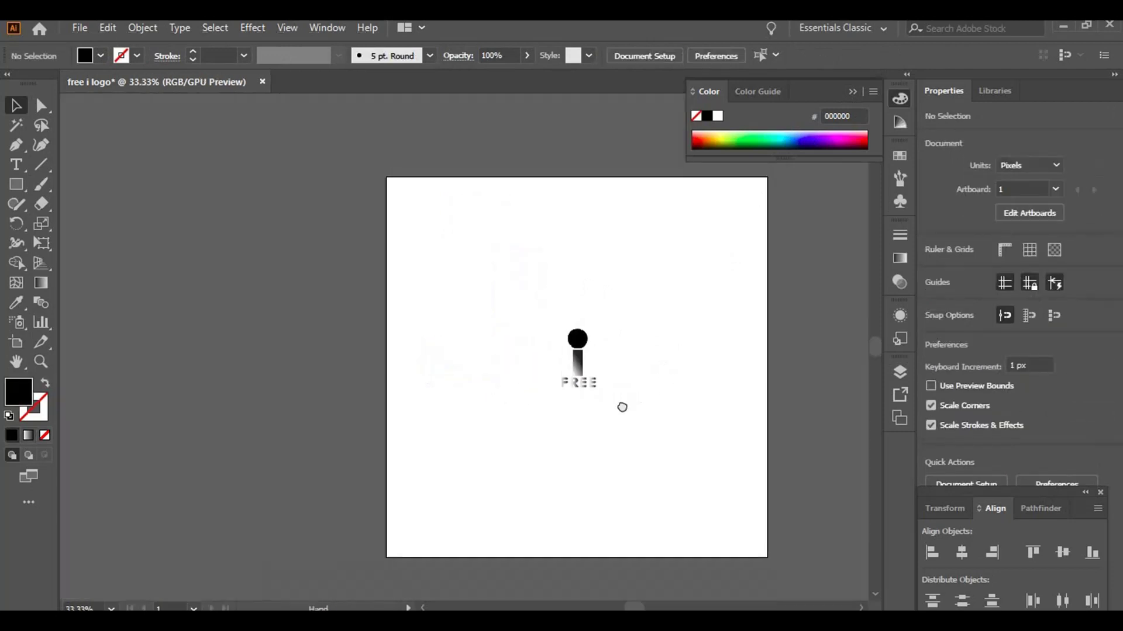
left_click_drag(621, 407, 621, 415)
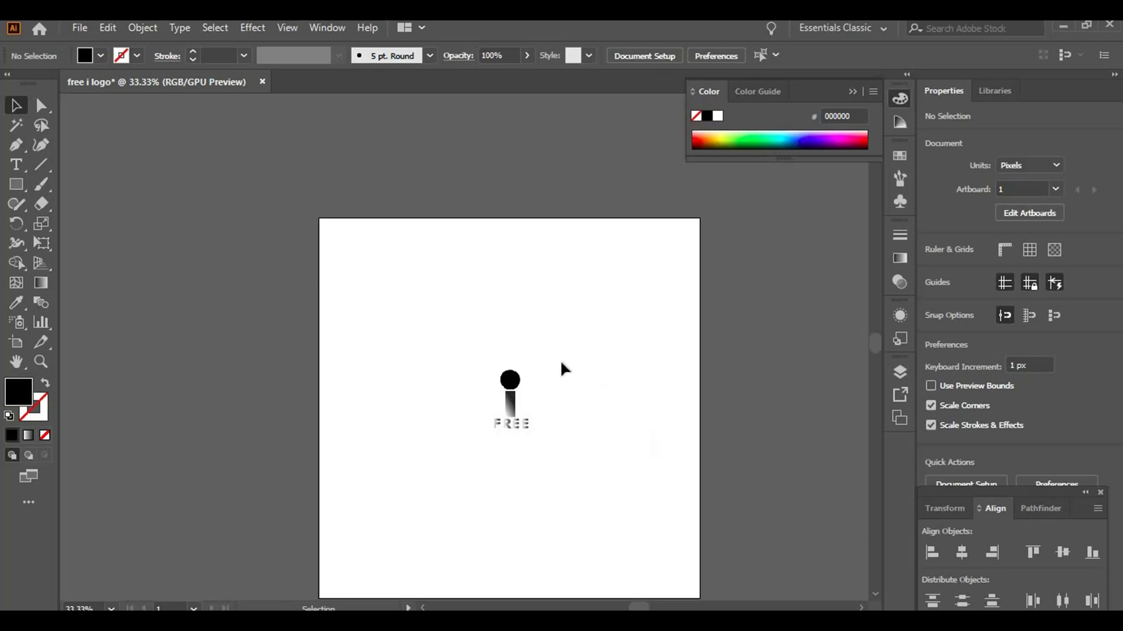
- Fill the i's dot dark green (005513) from the Color panel spectrum
left_click_drag(460, 340, 522, 374)
left_click(759, 142)
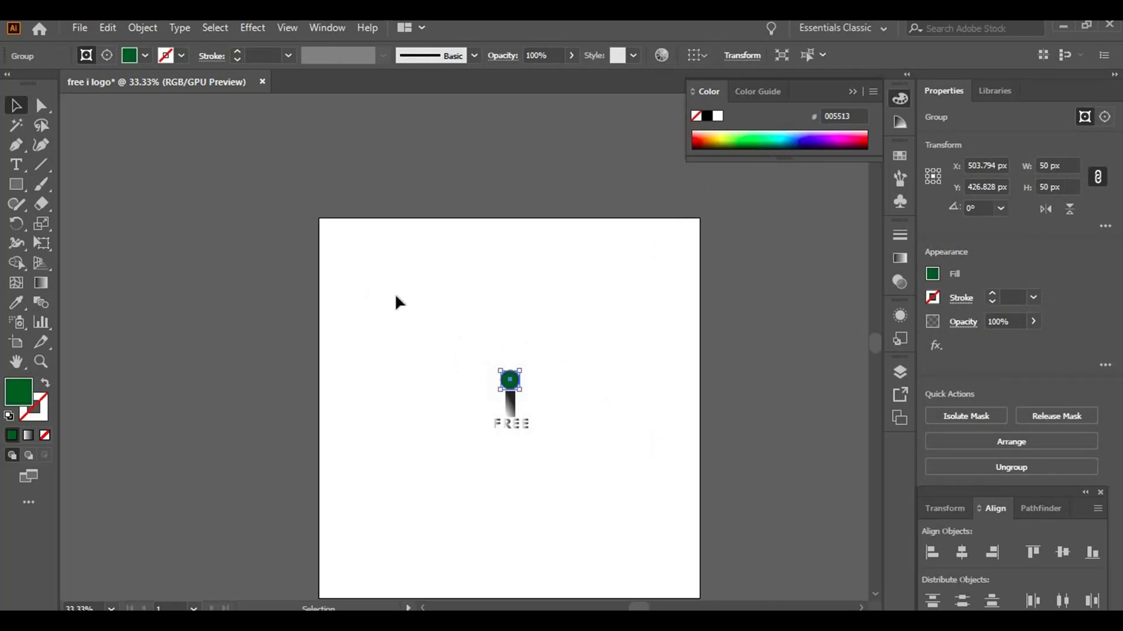
left_click(582, 291)
- Refill the dot dark brown (3f1900) and view the logo at 100% zoom
left_click_drag(416, 333, 547, 374)
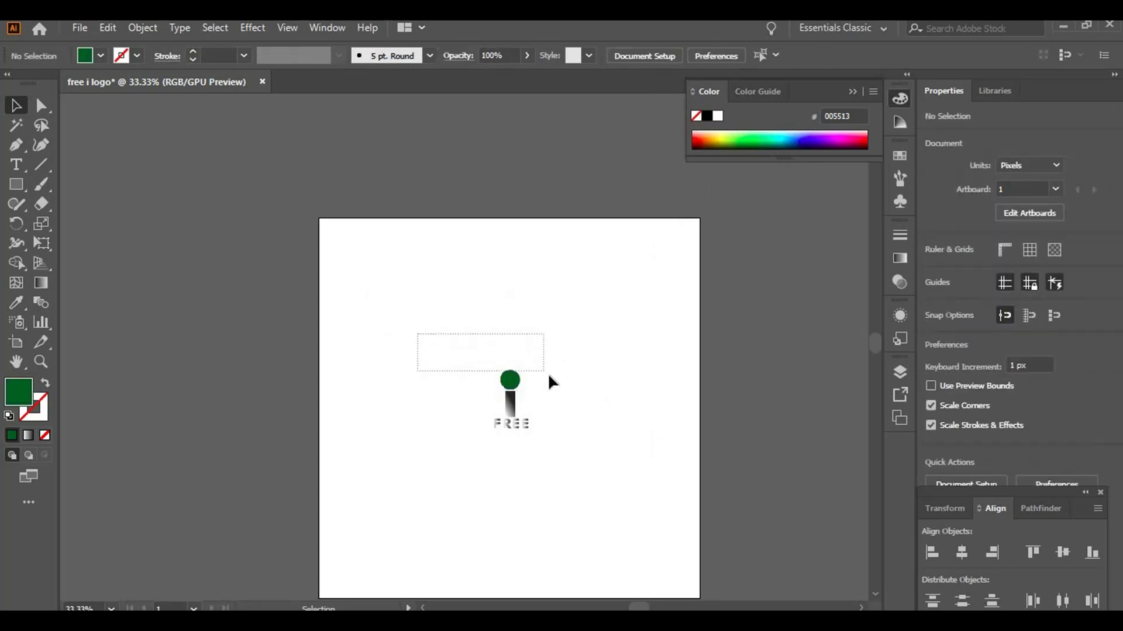
left_click(703, 145)
left_click(538, 303)
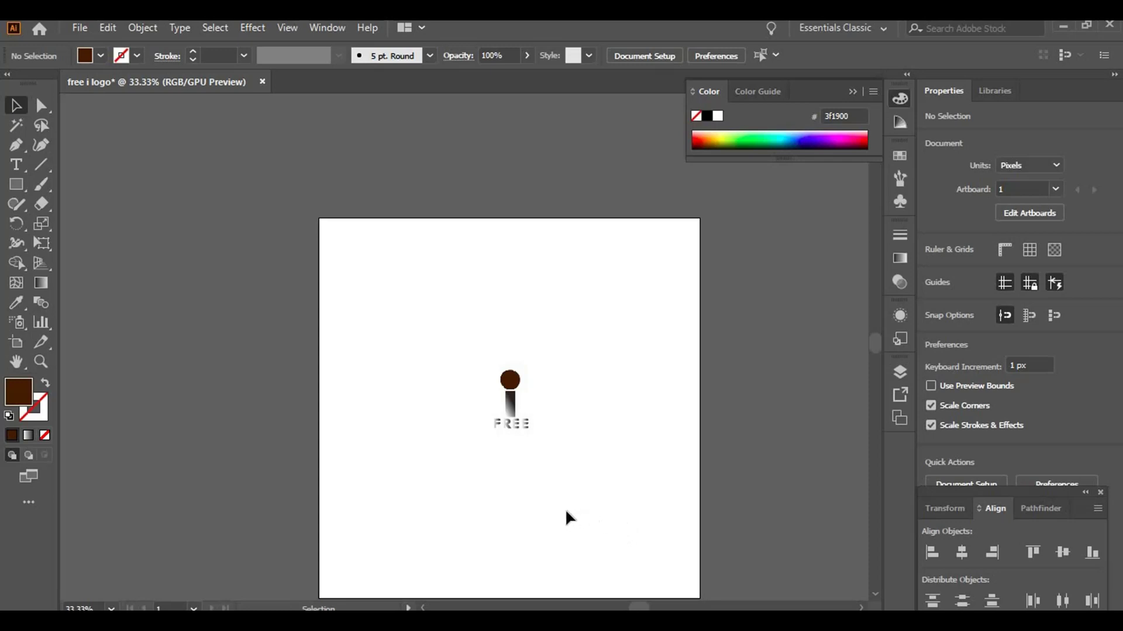
key("ctrl+1")
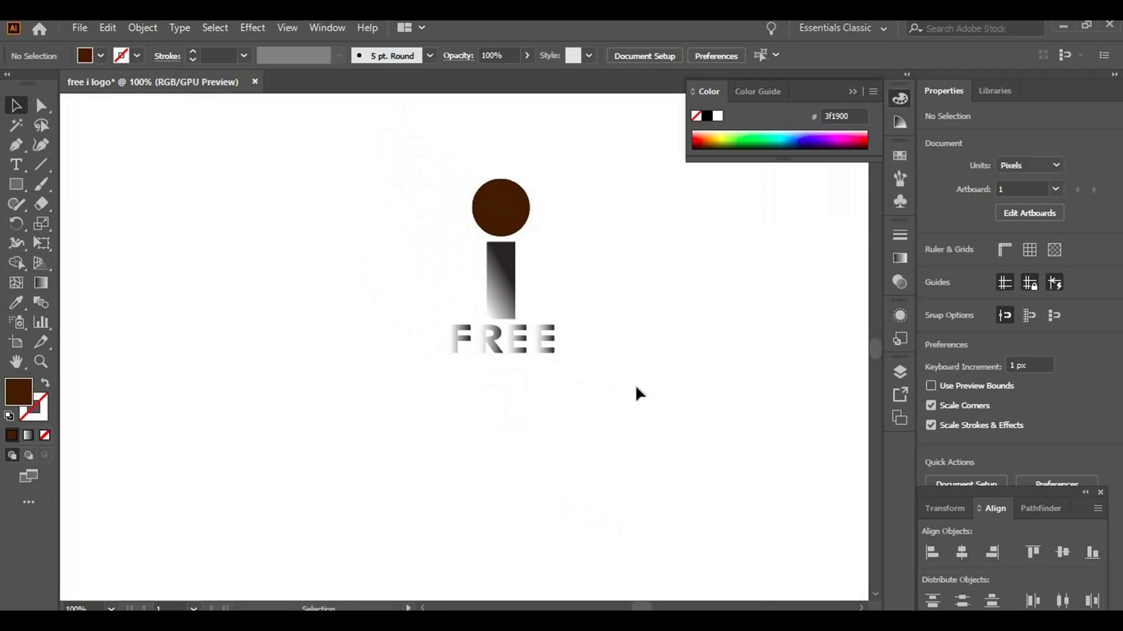
scroll(636, 388, "up", 1, "alt")
scroll(636, 387, "down", 4, "alt")
scroll(637, 389, "down", 1, "alt")
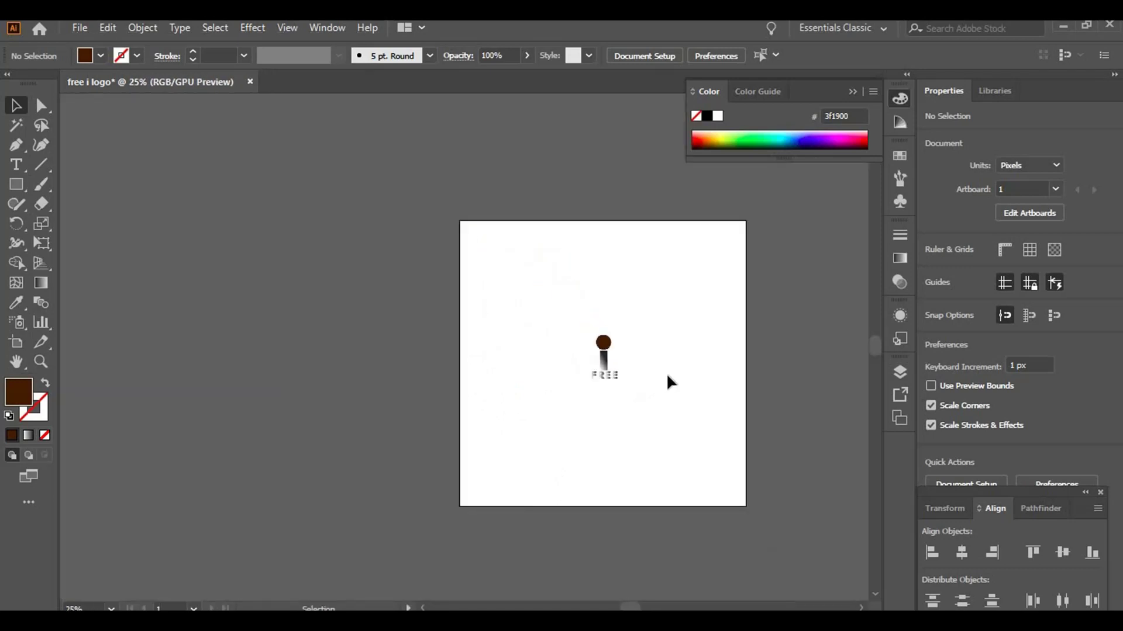
- Draw a small dark brown rectangle at the artboard's top-left corner, then hide the colour panel
left_click(13, 185)
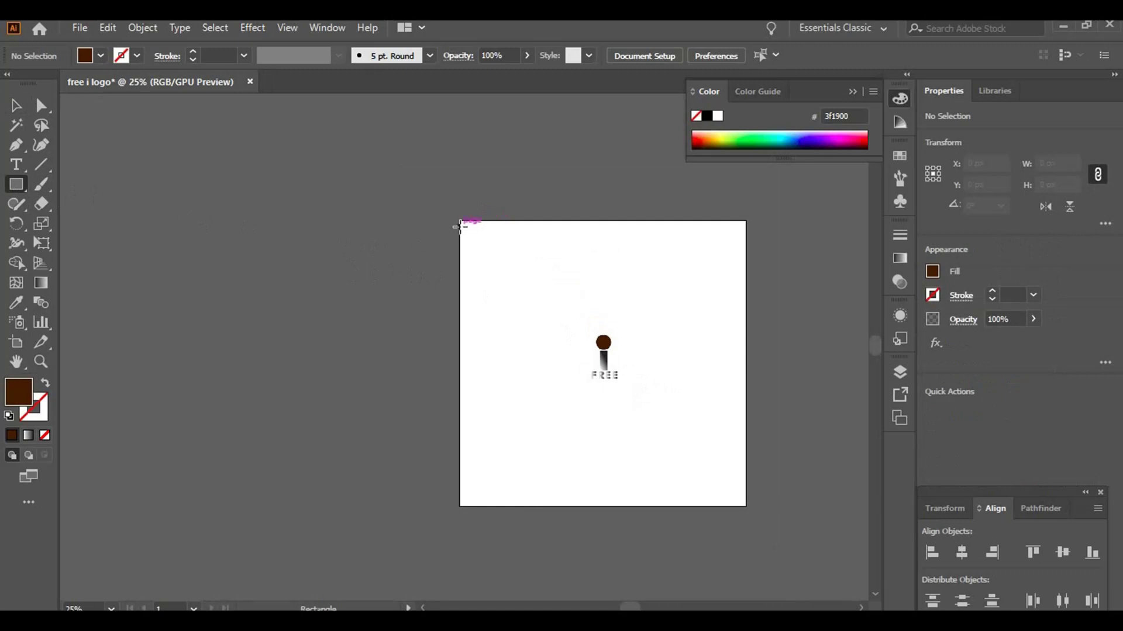
left_click_drag(462, 208, 482, 218)
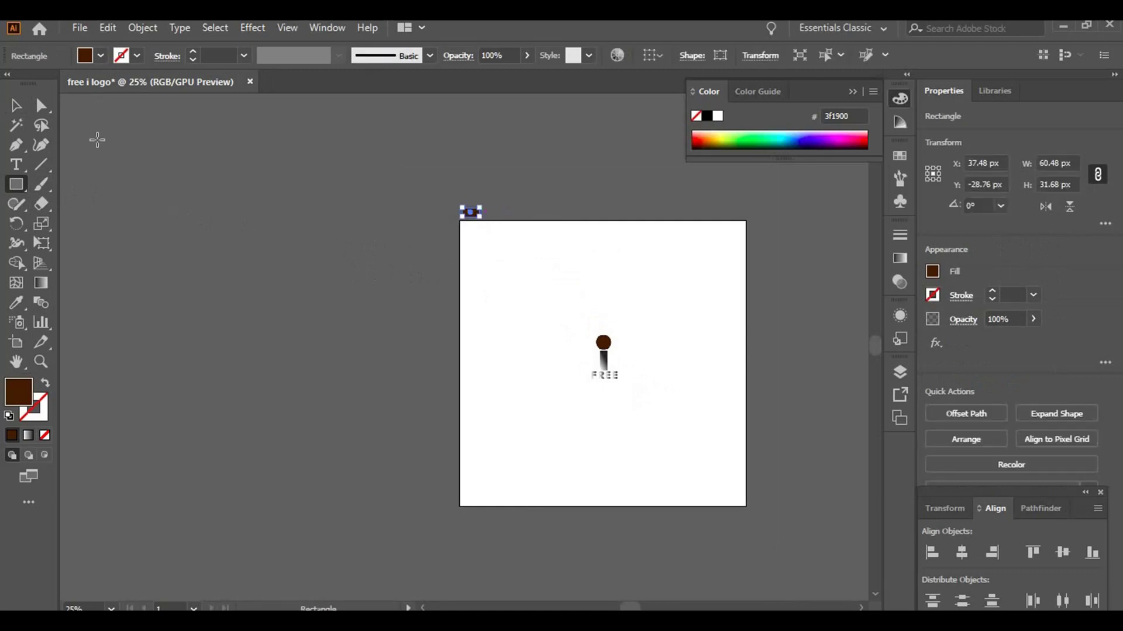
left_click(16, 106)
left_click(319, 293)
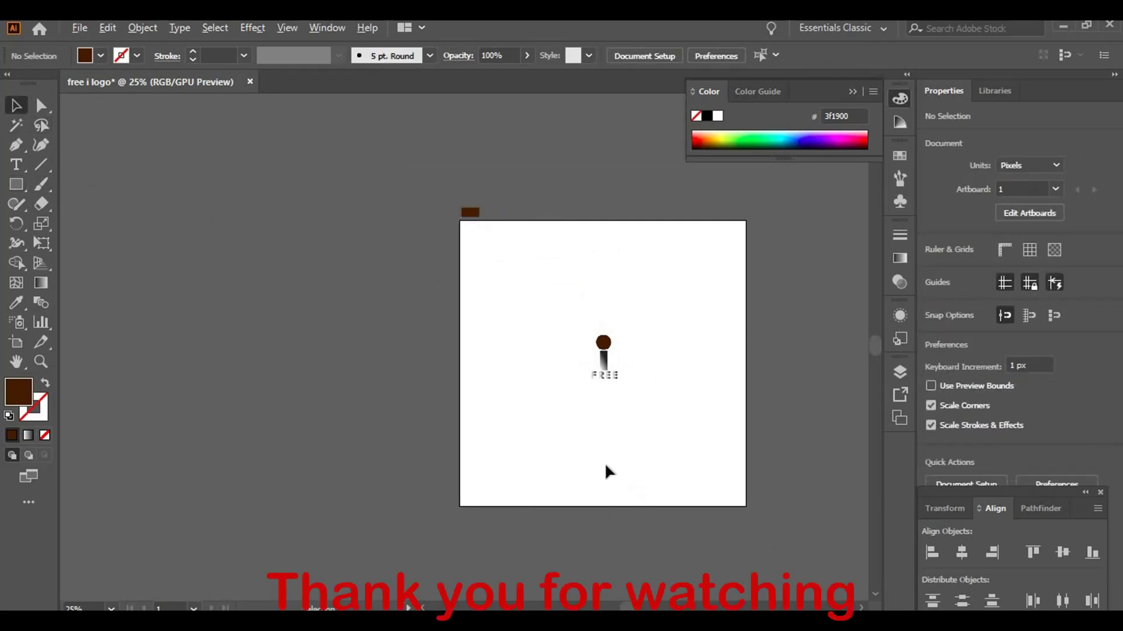
scroll(605, 462, "up", 1)
scroll(546, 403, "up", 3)
scroll(546, 403, "right", 3)
scroll(539, 464, "up", 2)
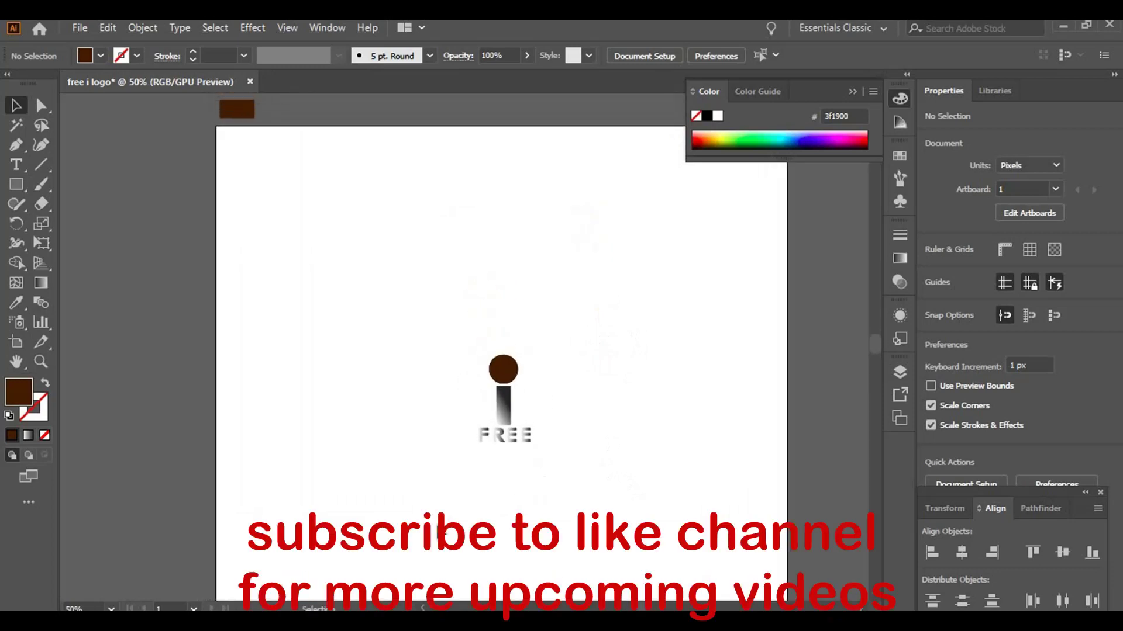
scroll(430, 524, "up", 2)
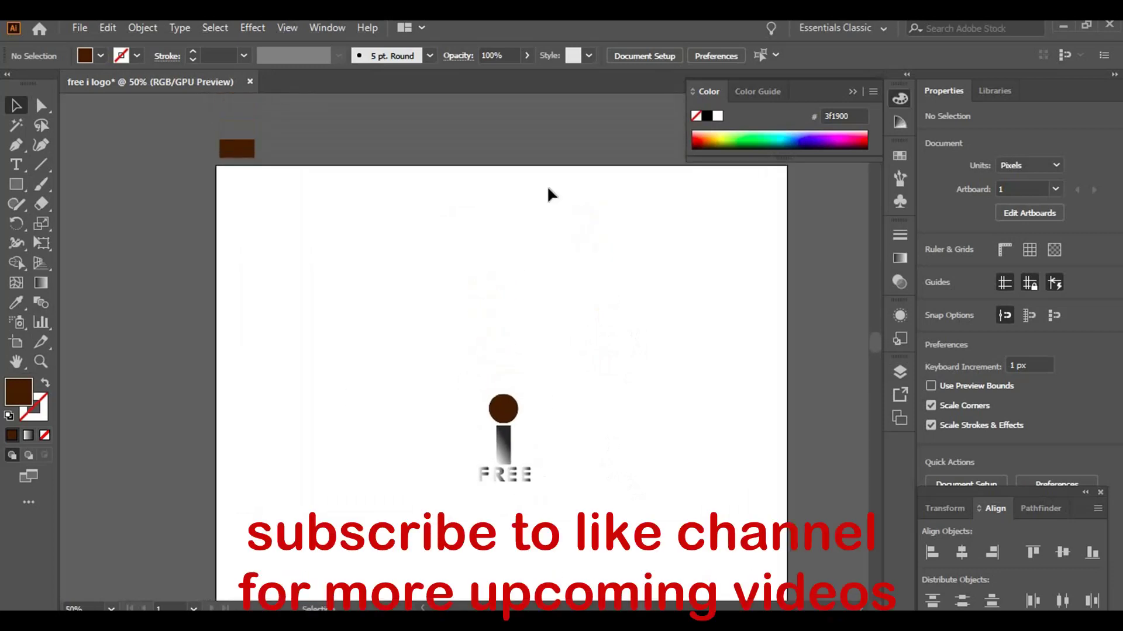
left_click(851, 92)
- Set the dot's fill back to black via the Appearance Fill swatch
key("ctrl+0")
left_click(465, 301)
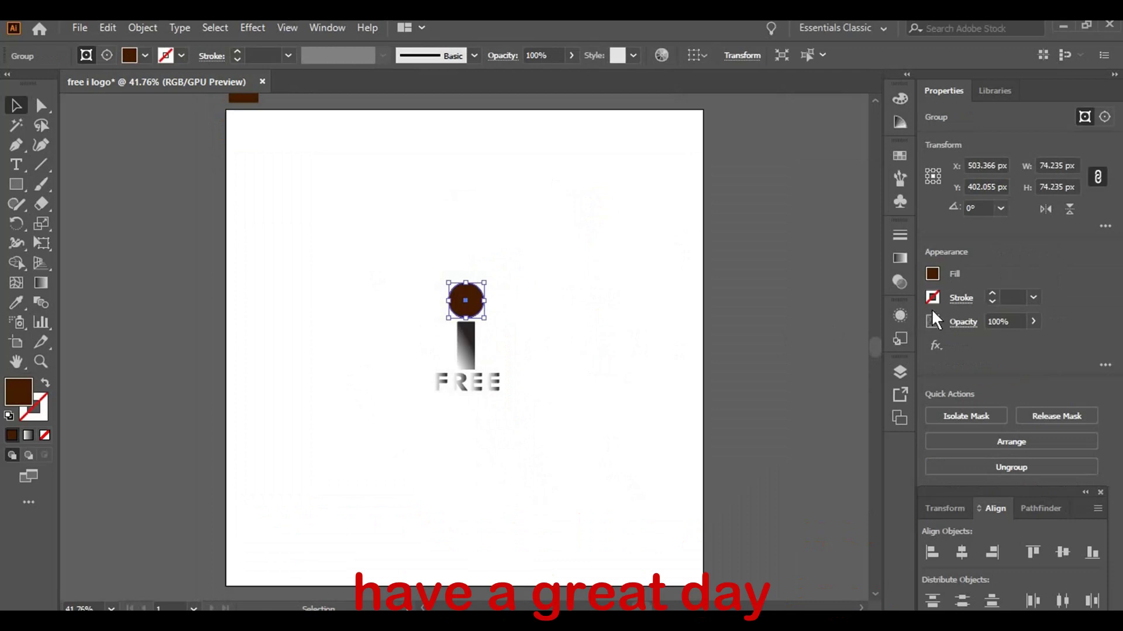
left_click(934, 273)
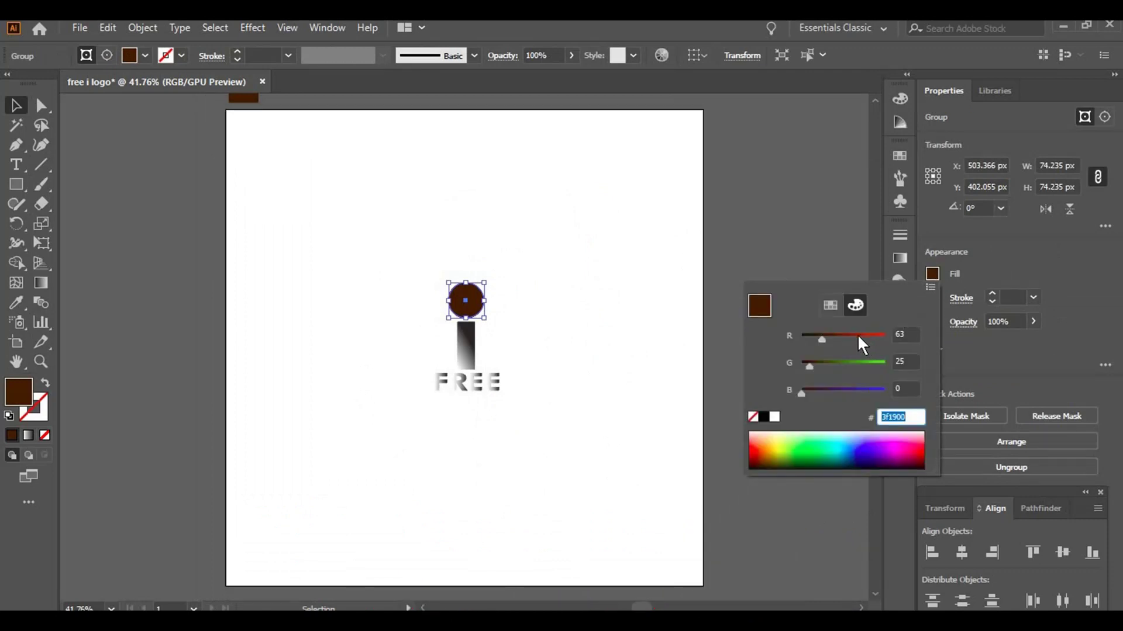
left_click(763, 417)
left_click(629, 192)
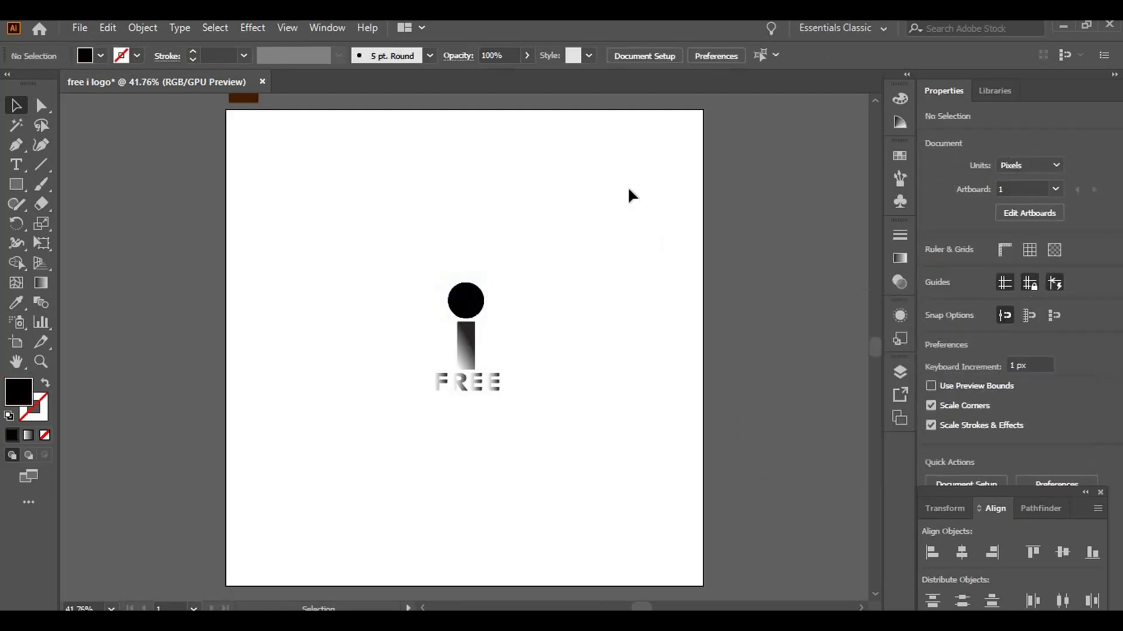